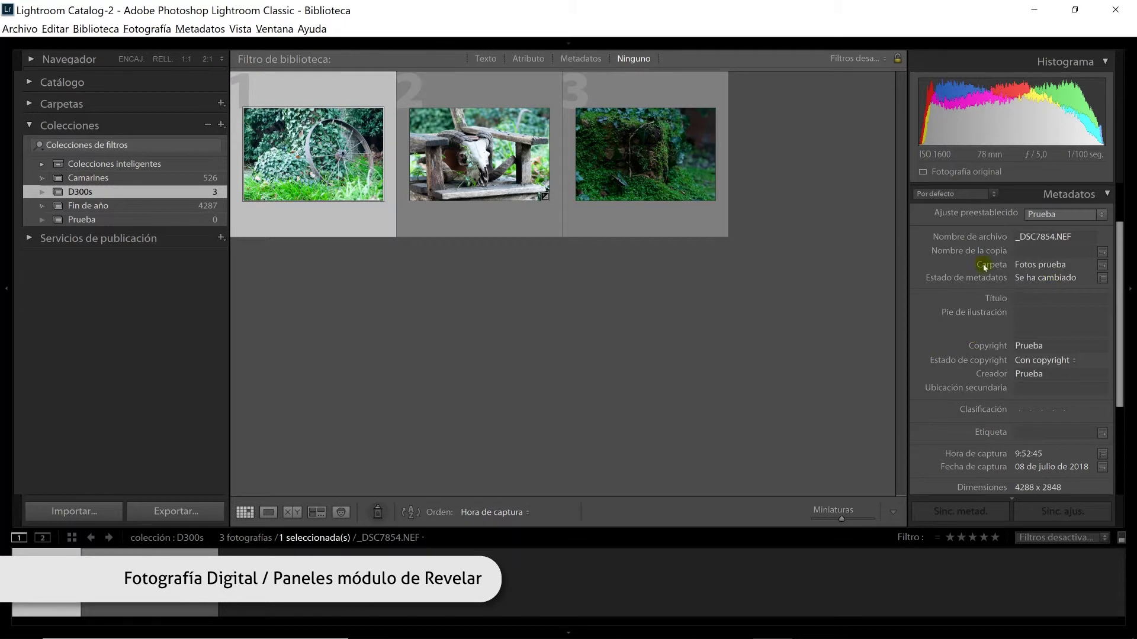
- Open the _DSC7854.NEF wheel photo in the Revelar module, comparing its panel layout with that of Biblioteca
{"action": "mouse_move", "coordinate": [582, 50]}
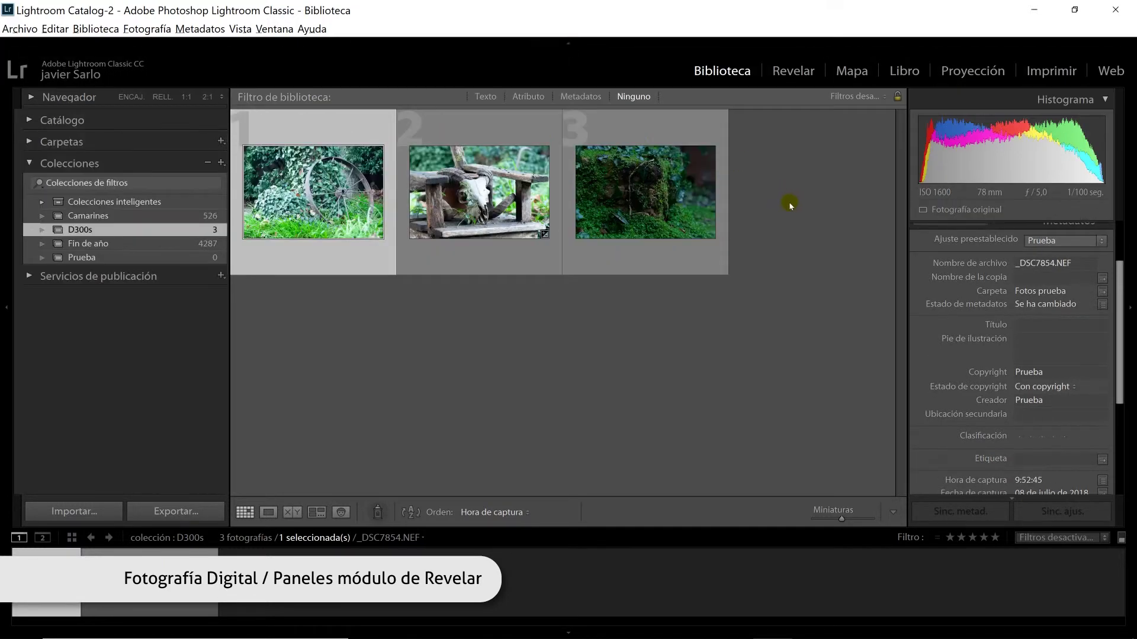
{"action": "left_click", "coordinate": [784, 71]}
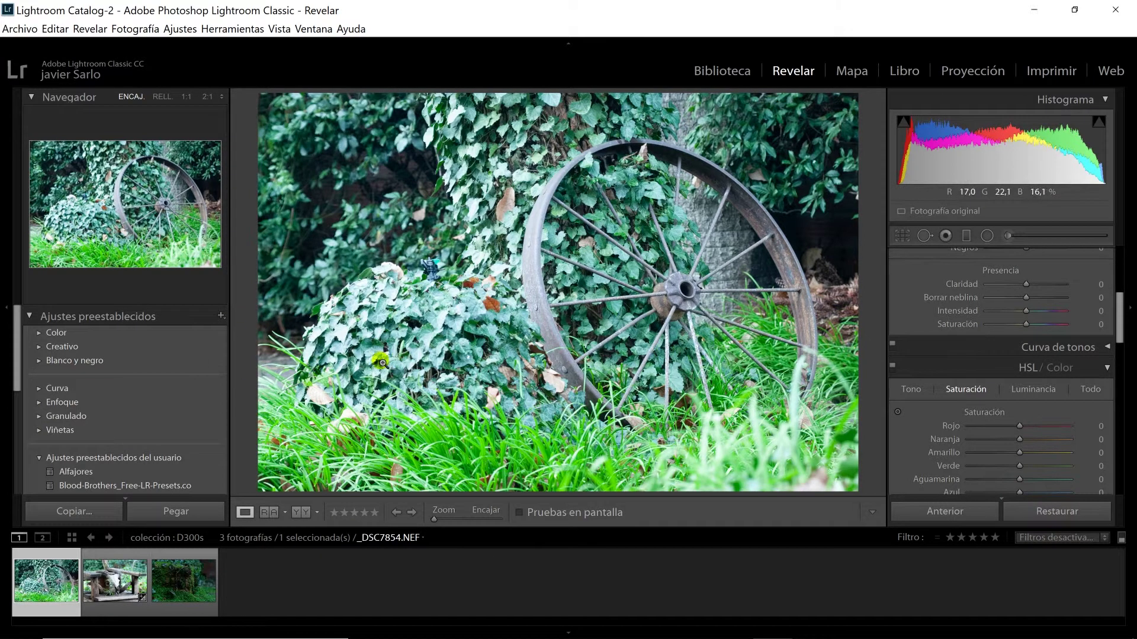
{"action": "left_click", "coordinate": [714, 72]}
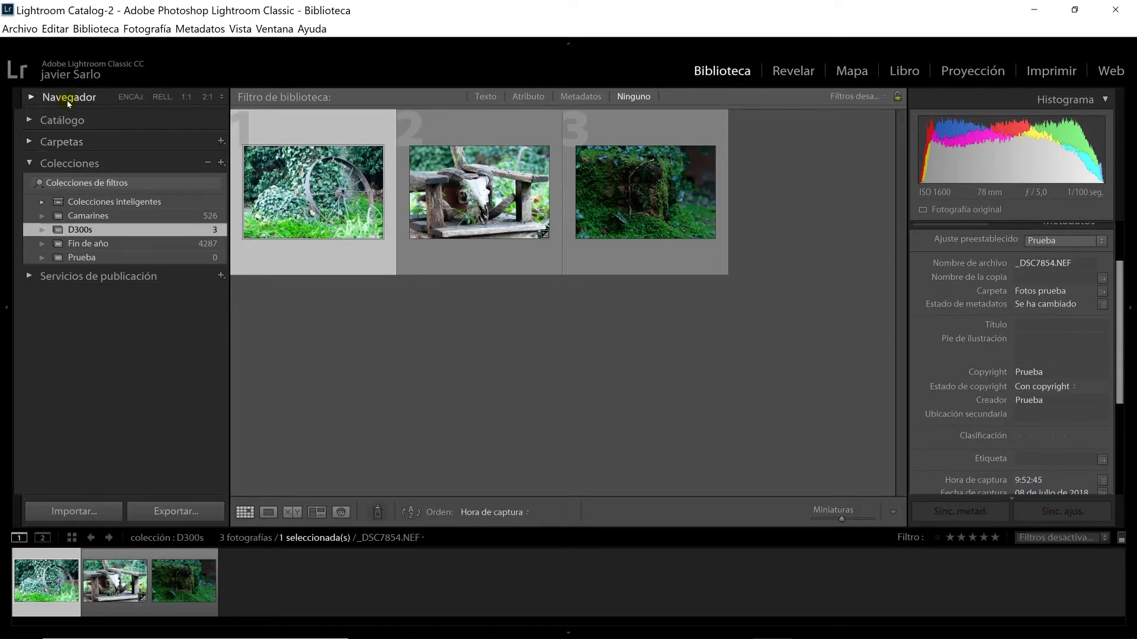
{"action": "left_click", "coordinate": [779, 73]}
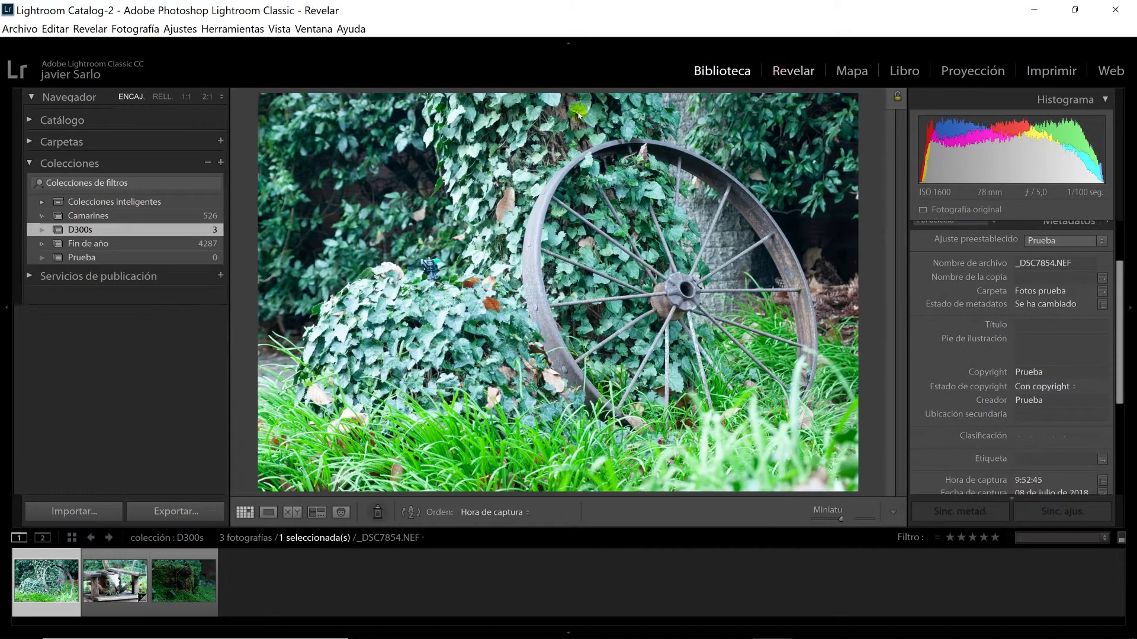
- Collapse the Navegador, Ajustes preestablecidos and Colecciones sections and hide the module picker
{"action": "left_click", "coordinate": [32, 98]}
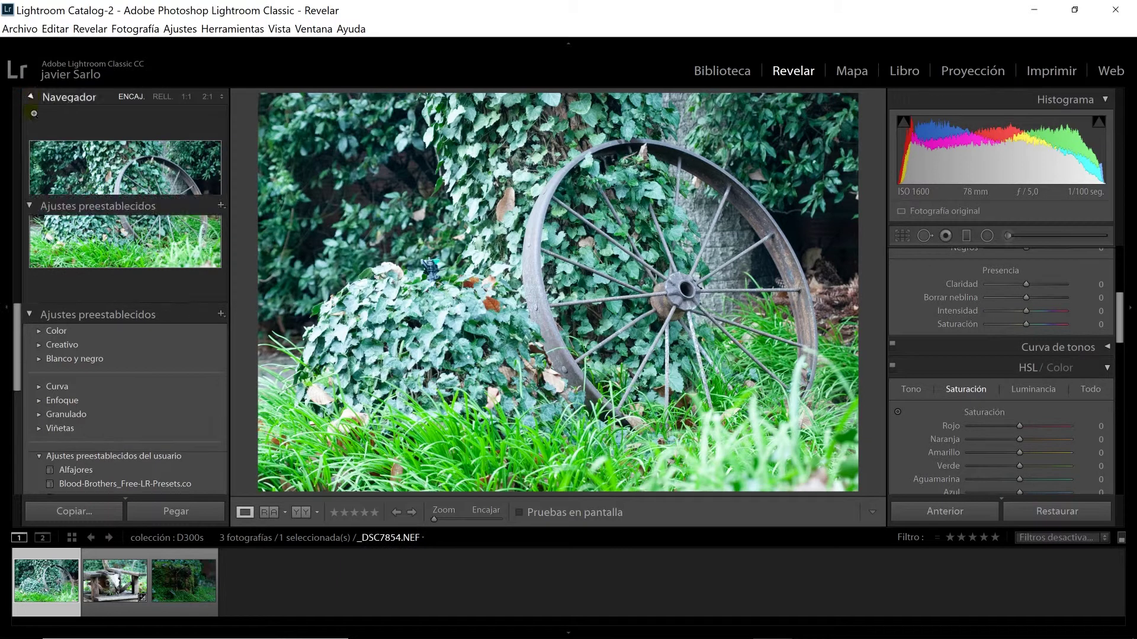
{"action": "left_click", "coordinate": [29, 119]}
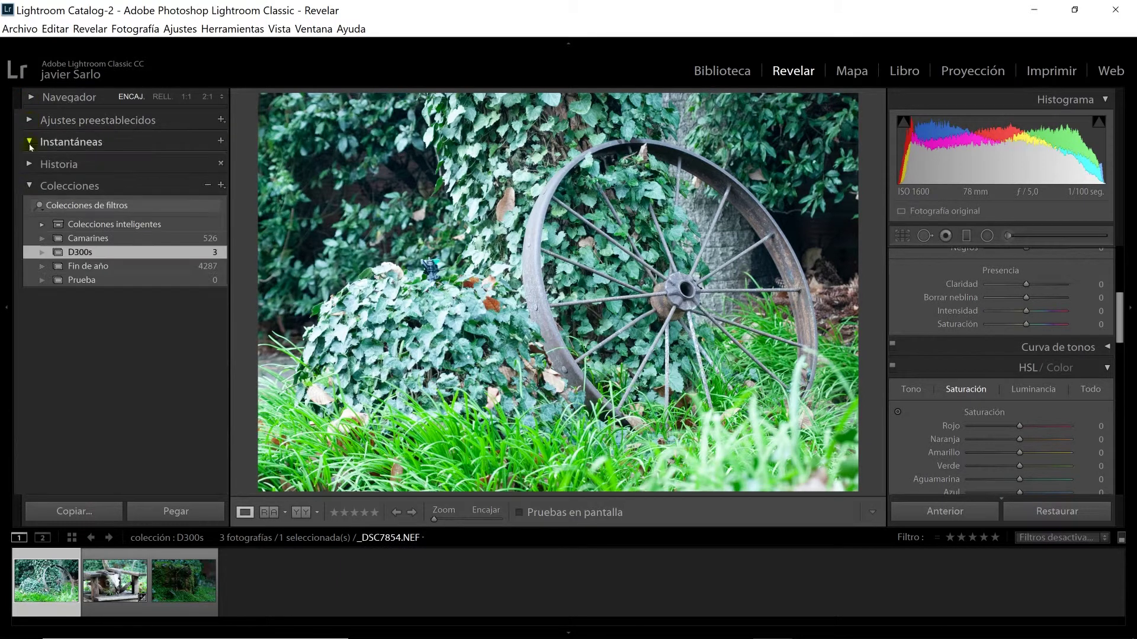
{"action": "left_click", "coordinate": [29, 186]}
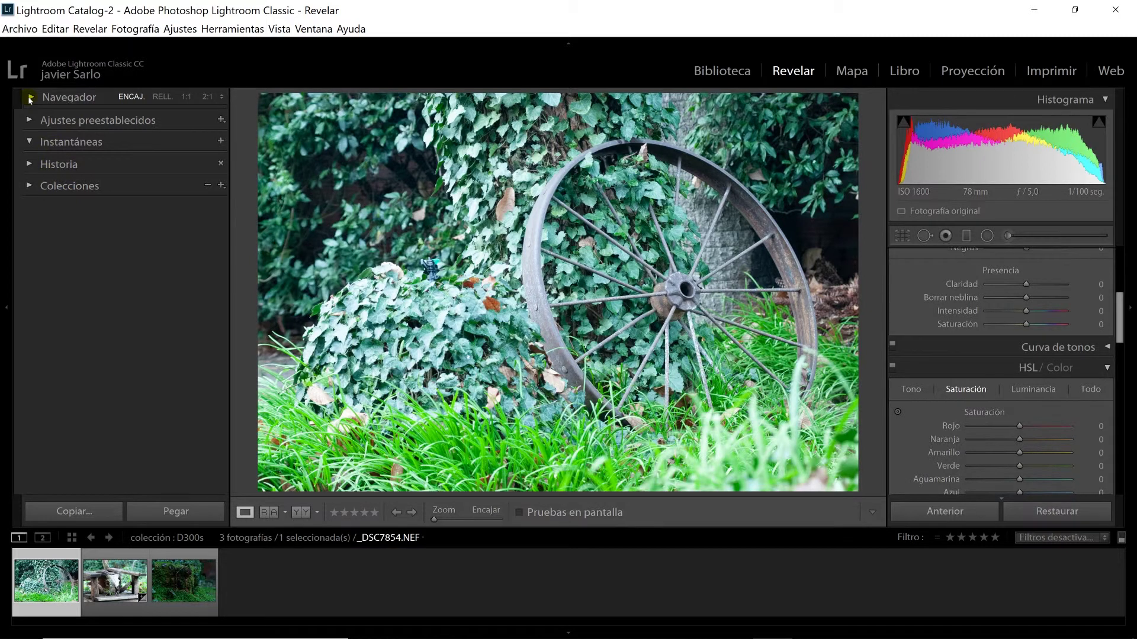
{"action": "left_click", "coordinate": [564, 44]}
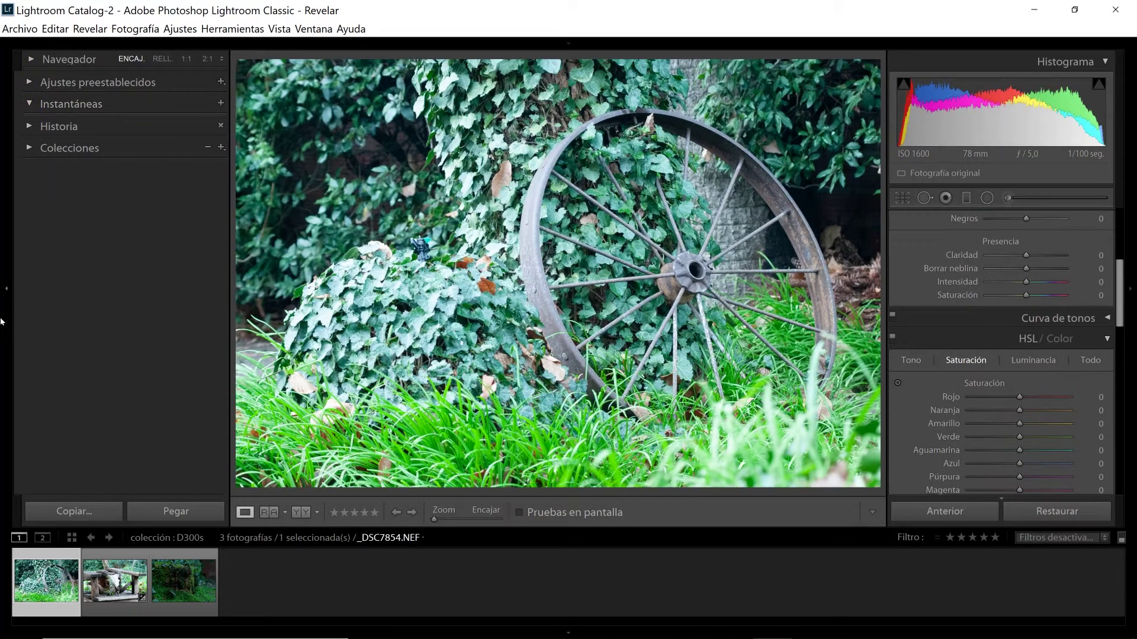
- Expand the Navegador and examine the wheel photo at 1:1, moving the magnified area to the wheel's hub
{"action": "left_click", "coordinate": [54, 59]}
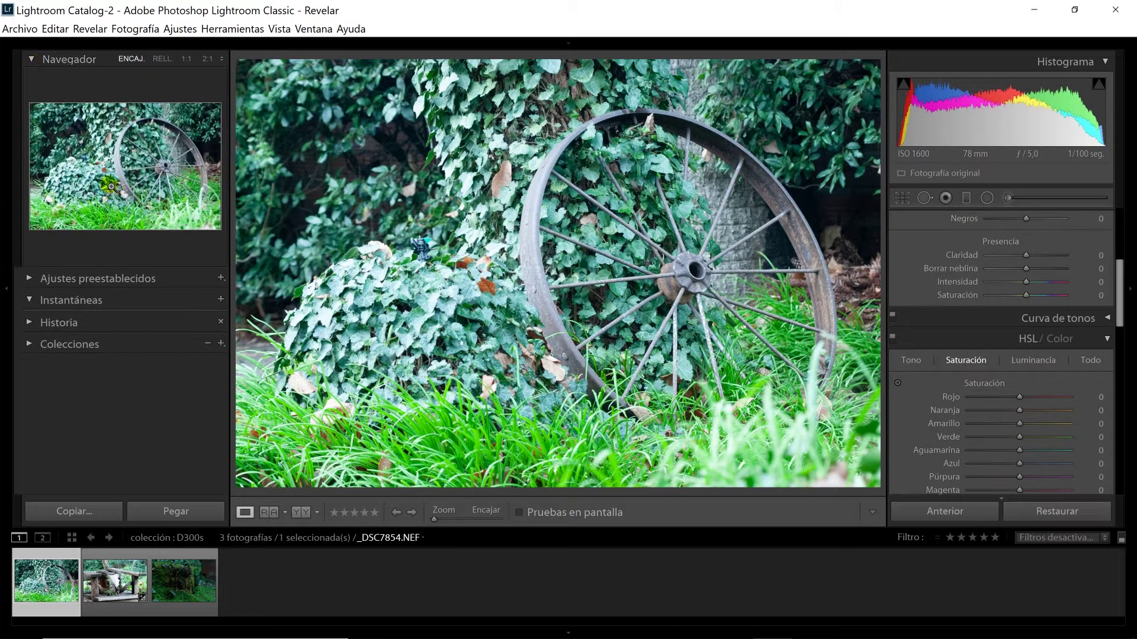
{"action": "left_click", "coordinate": [135, 162]}
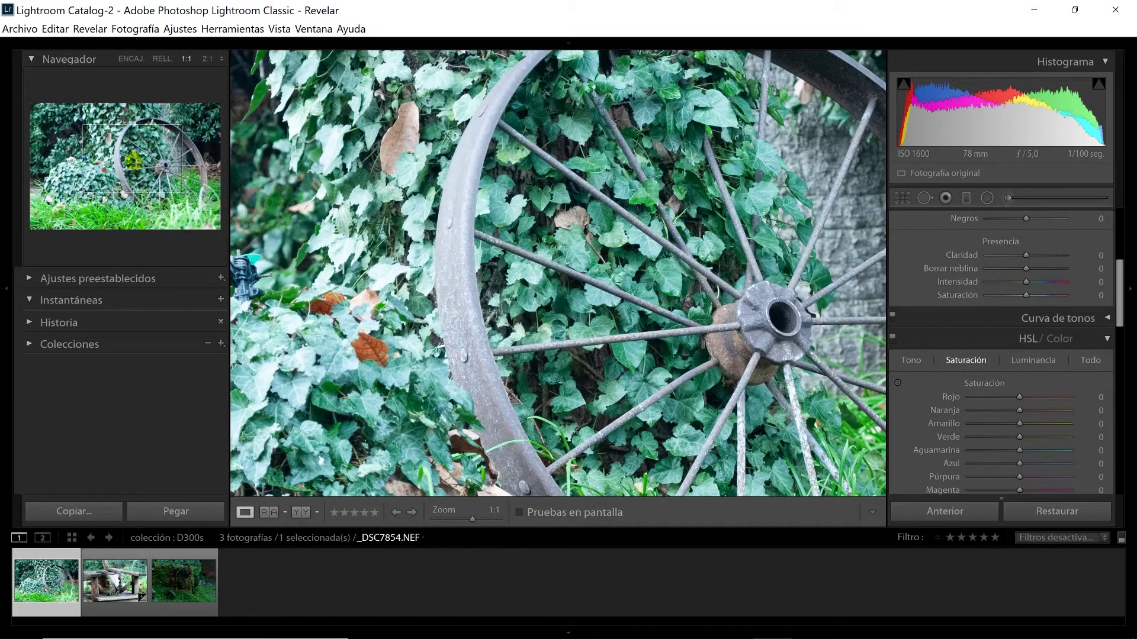
{"action": "left_click_drag", "start_coordinate": [135, 162], "coordinate": [165, 184]}
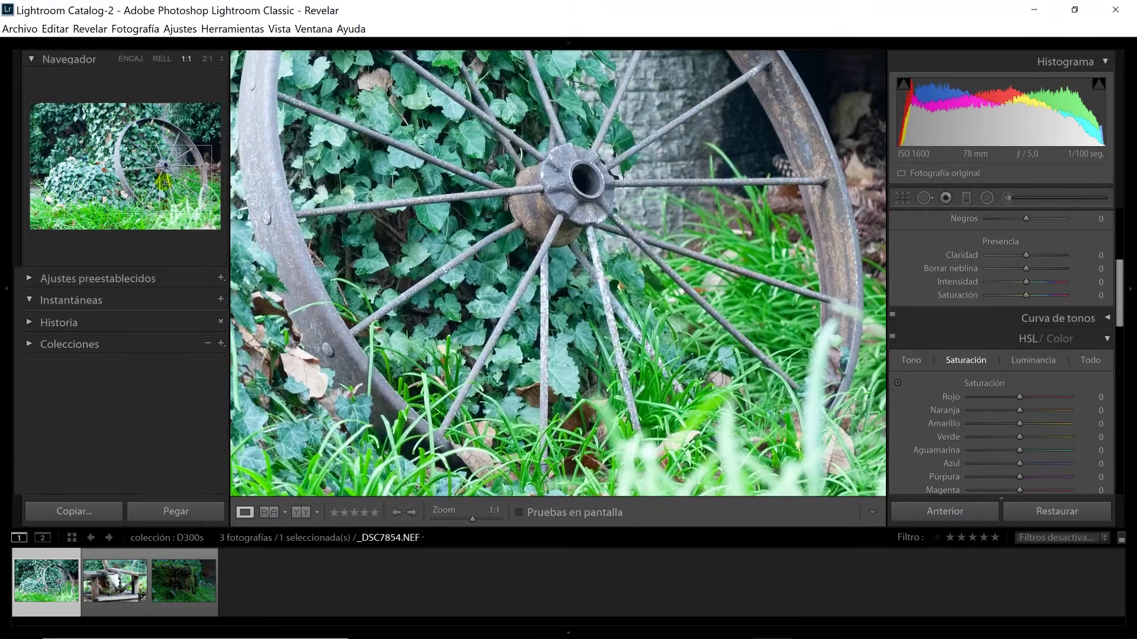
- Open the skull photo _DSC7855.NEF, examine different areas of it at 3:1, and return it to the fitted view
{"action": "left_click", "coordinate": [114, 580]}
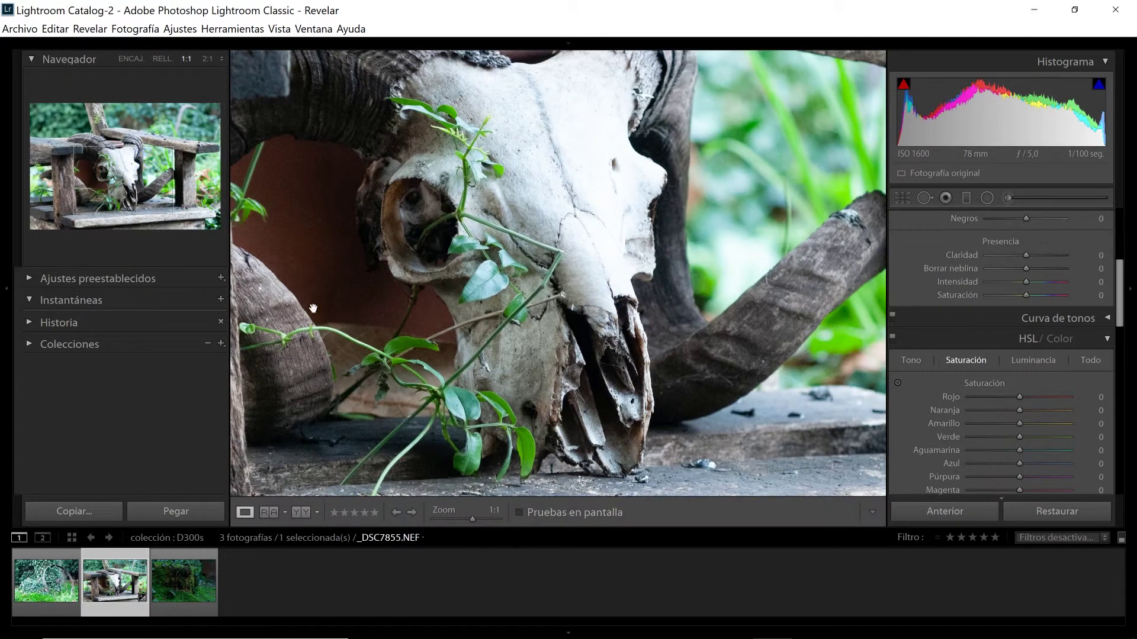
{"action": "left_click_drag", "start_coordinate": [475, 521], "coordinate": [483, 519]}
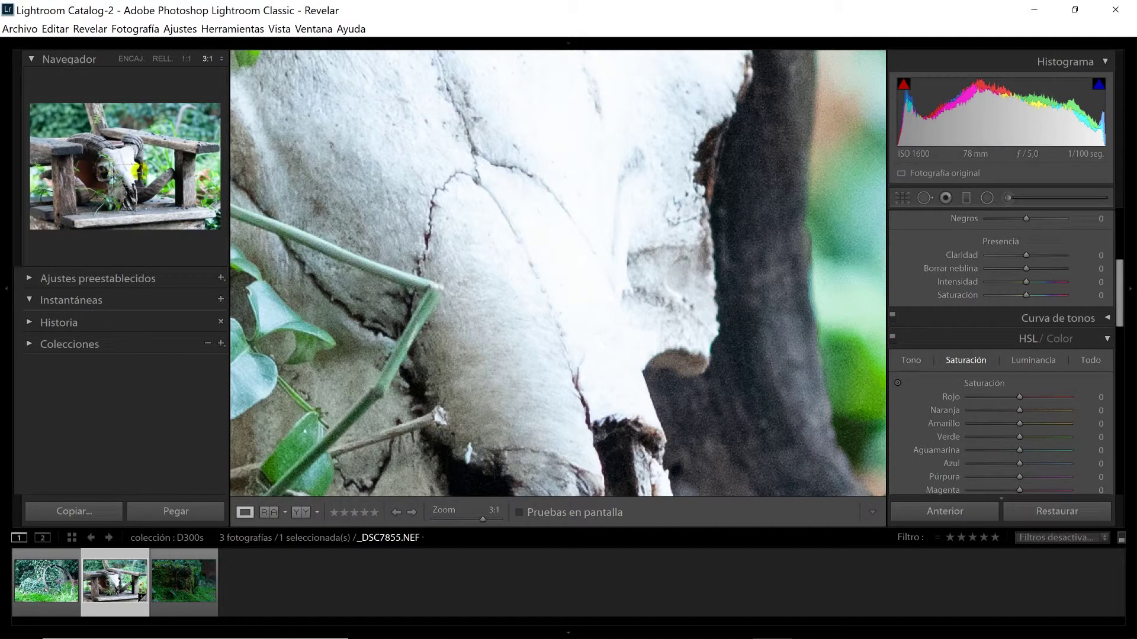
{"action": "left_click", "coordinate": [142, 127]}
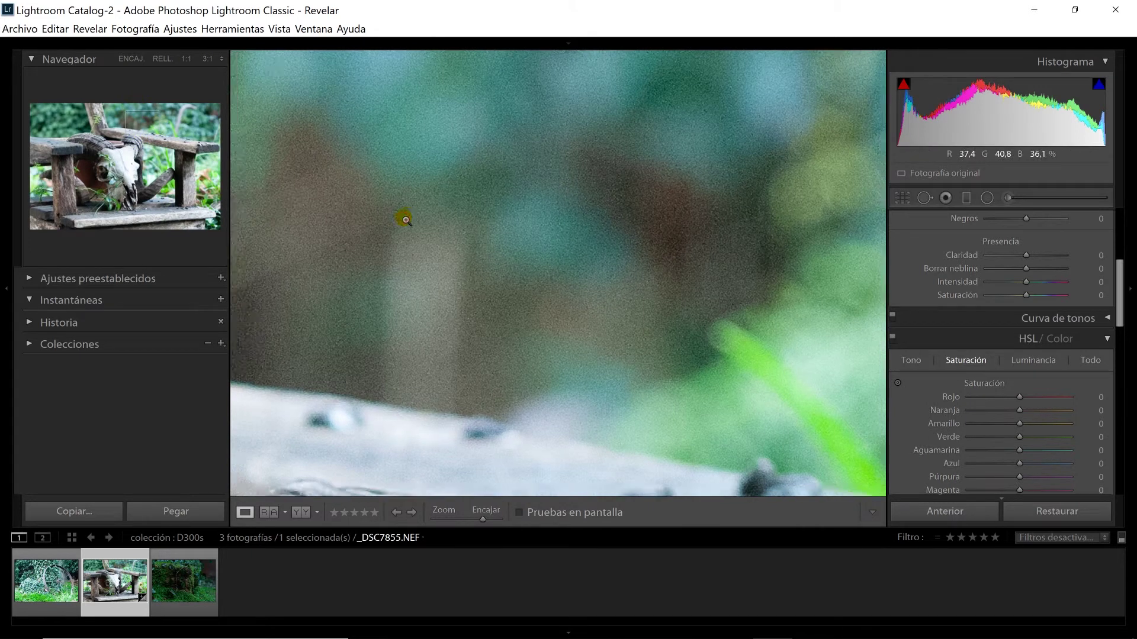
{"action": "left_click", "coordinate": [403, 218]}
{"action": "left_click", "coordinate": [523, 296]}
{"action": "left_click", "coordinate": [524, 298]}
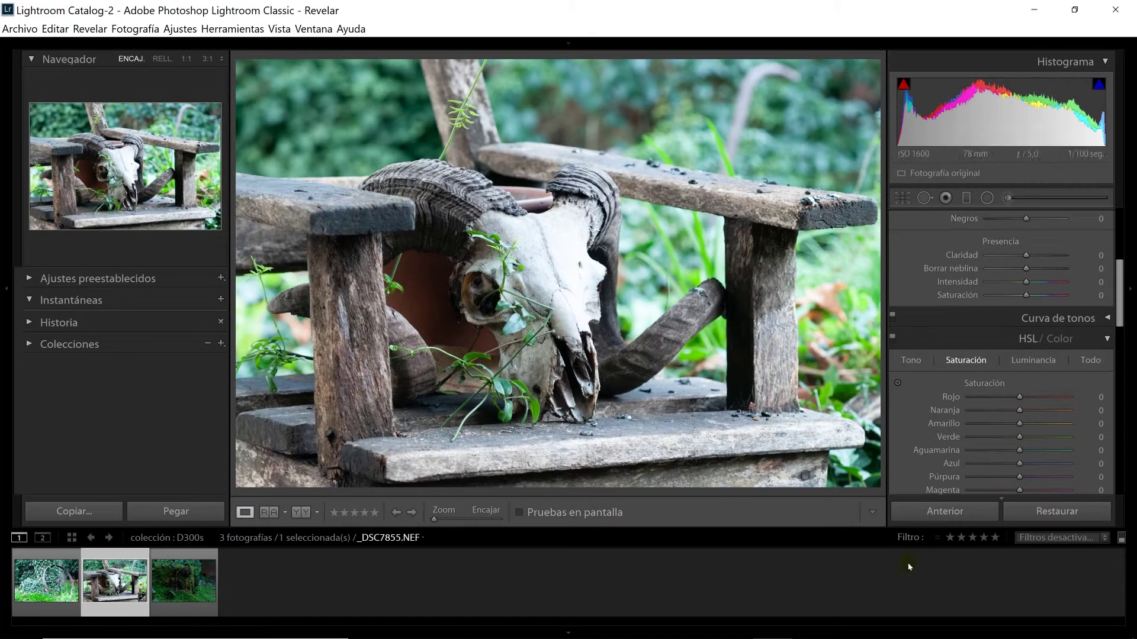
- Review which controls can be shown in the toolbar beneath the photo
{"action": "left_click", "coordinate": [878, 513]}
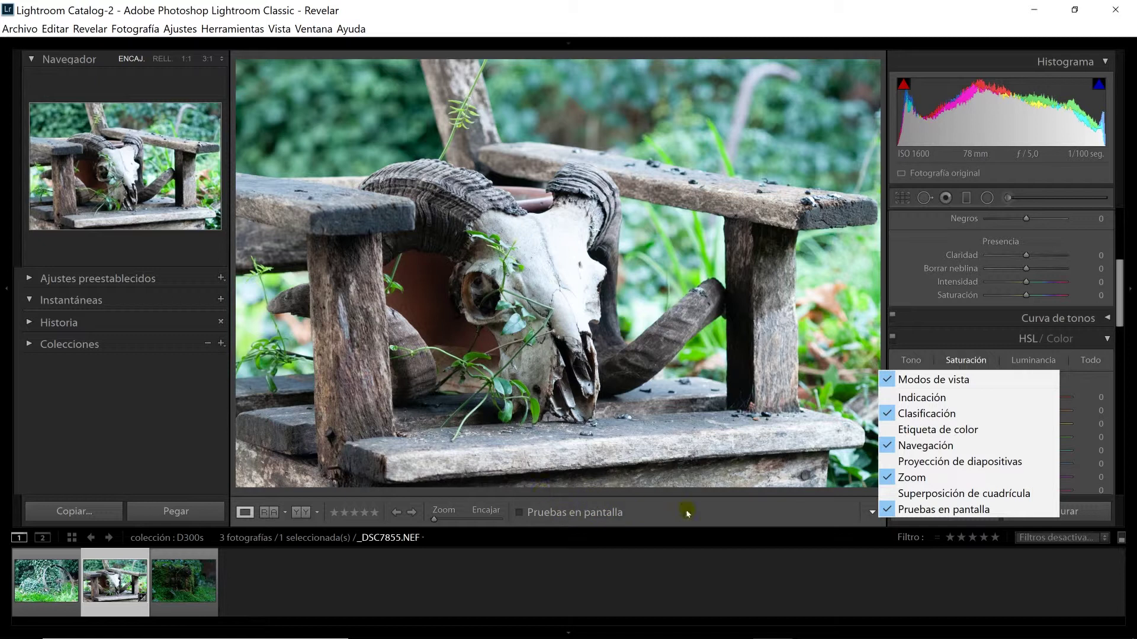
{"action": "left_click", "coordinate": [749, 508]}
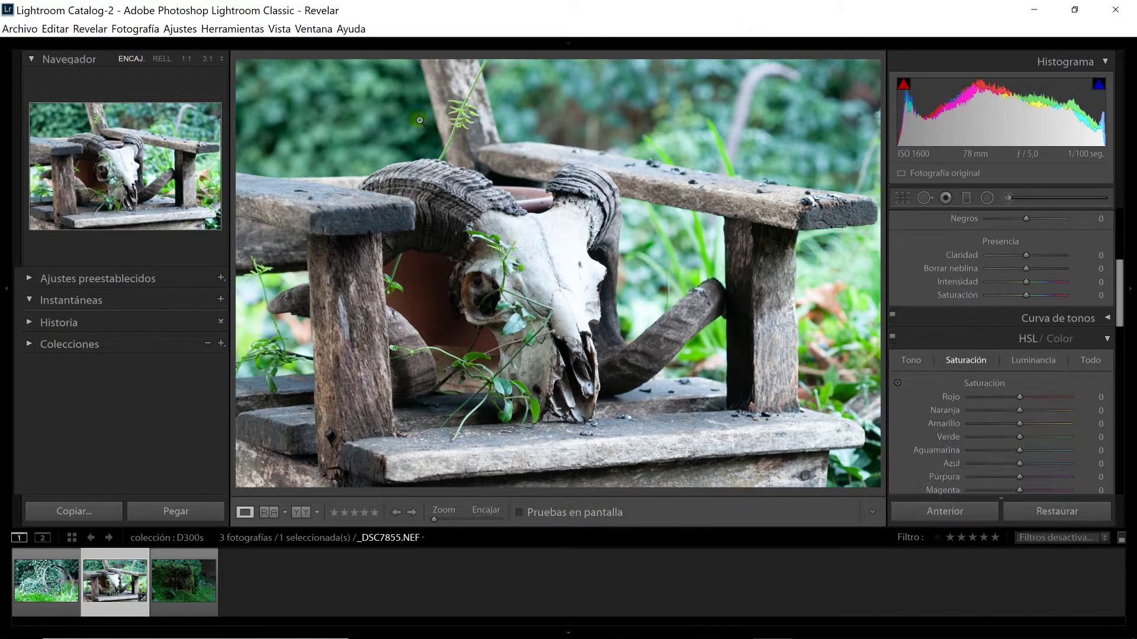
- Compare the skull photo at the fill, fit, 1:1 and 3:1 views, return to fit, and collapse the Navegador
{"action": "left_click", "coordinate": [160, 59]}
{"action": "left_click", "coordinate": [131, 59]}
{"action": "left_click", "coordinate": [161, 59]}
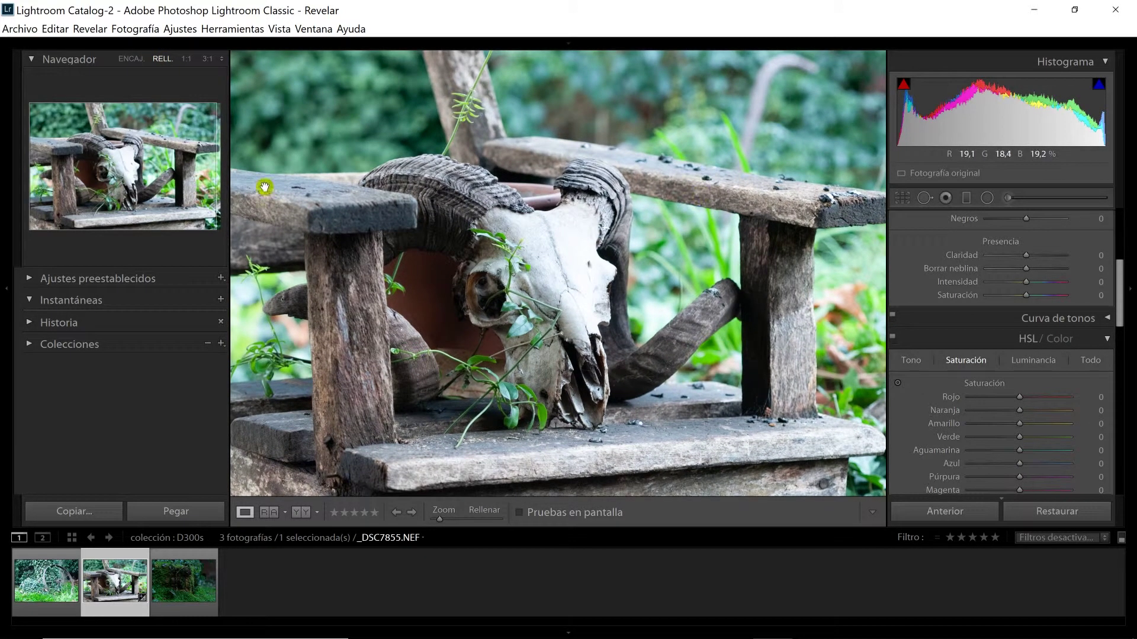
{"action": "left_click", "coordinate": [132, 58]}
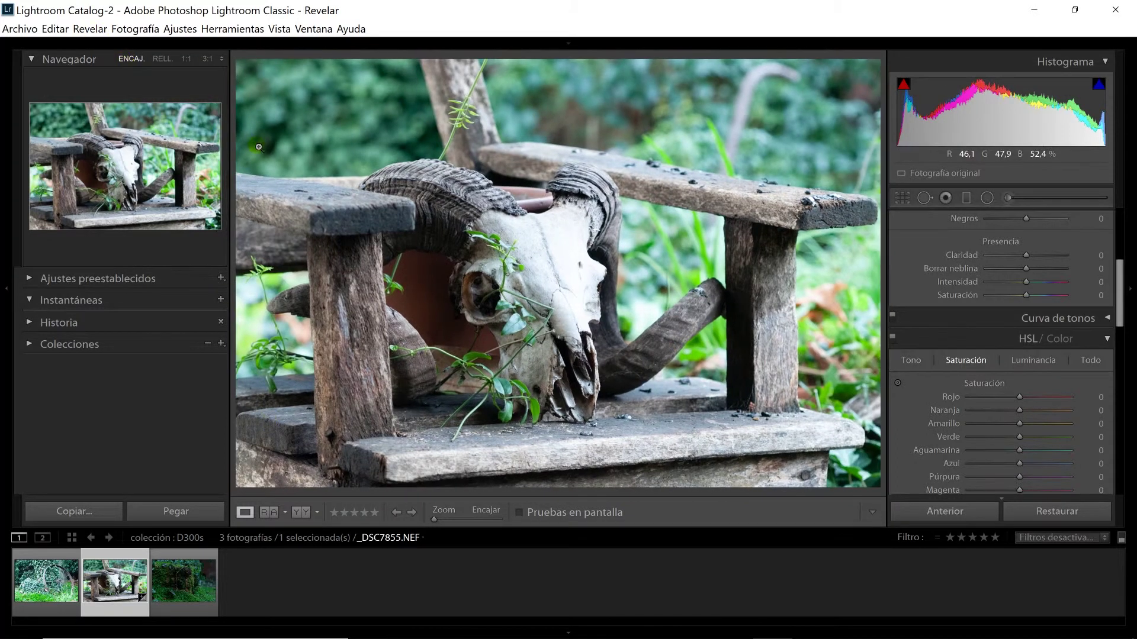
{"action": "left_click", "coordinate": [185, 59]}
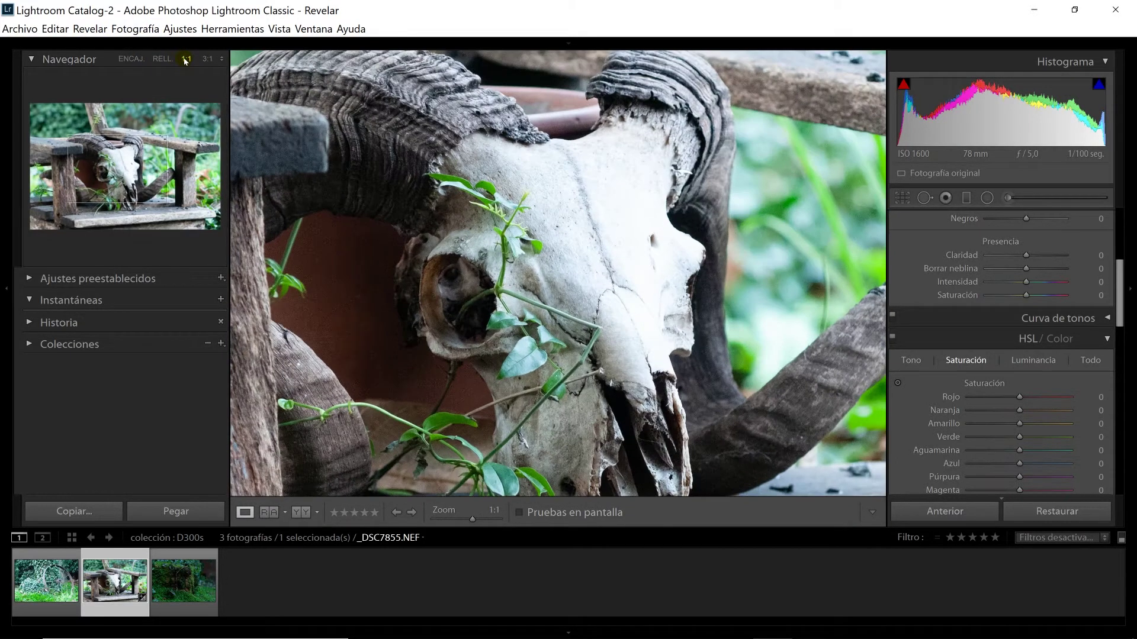
{"action": "left_click", "coordinate": [211, 59]}
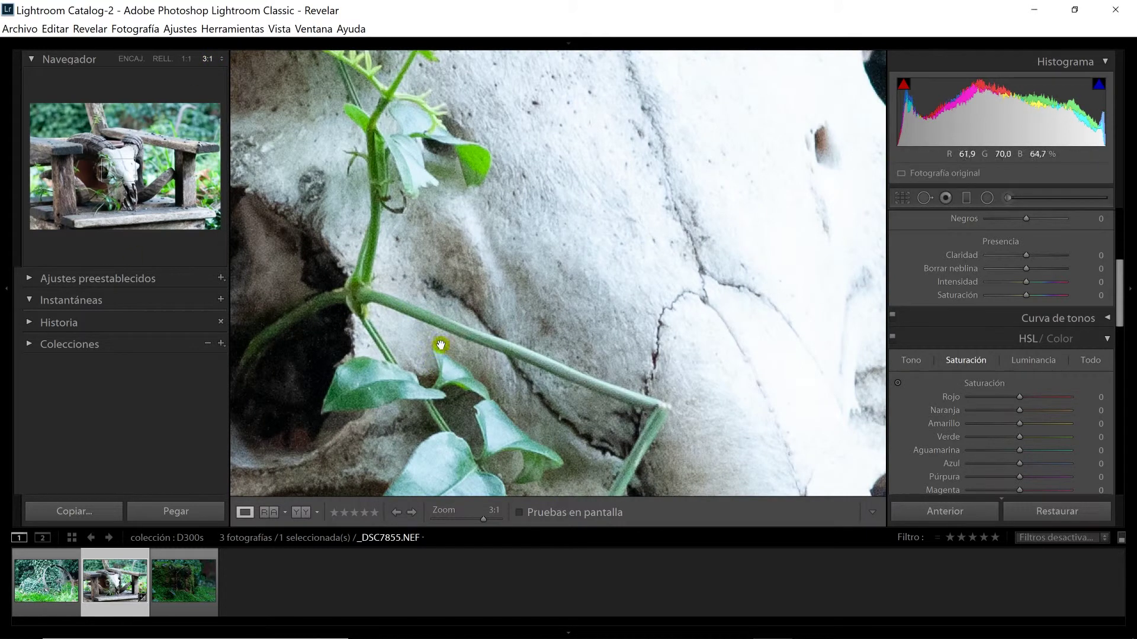
{"action": "left_click", "coordinate": [133, 60]}
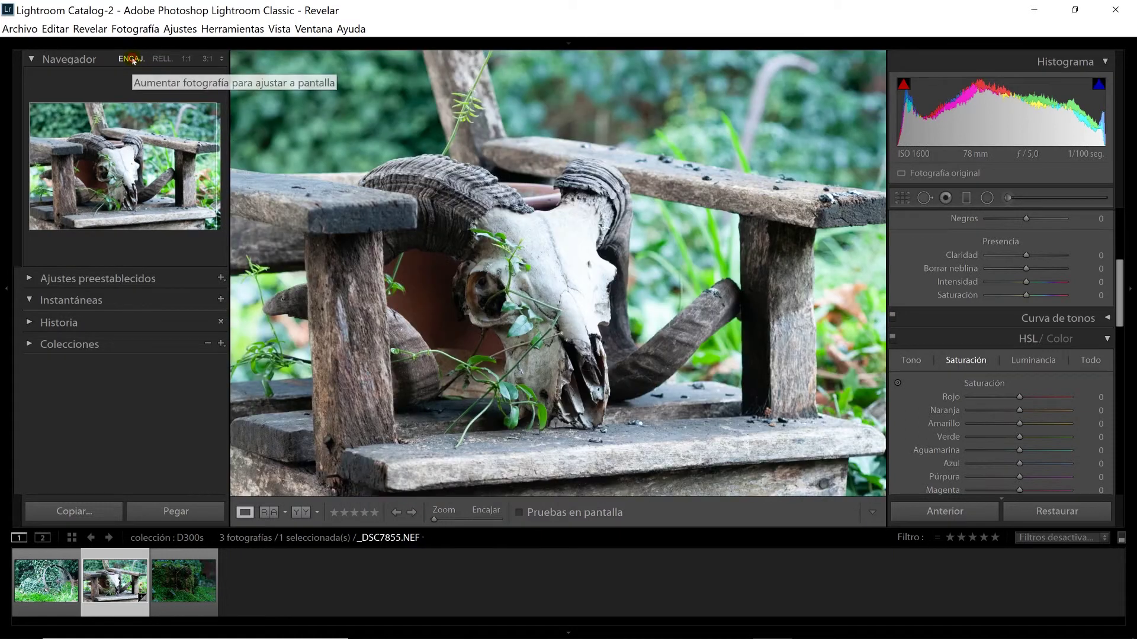
{"action": "left_click", "coordinate": [29, 59]}
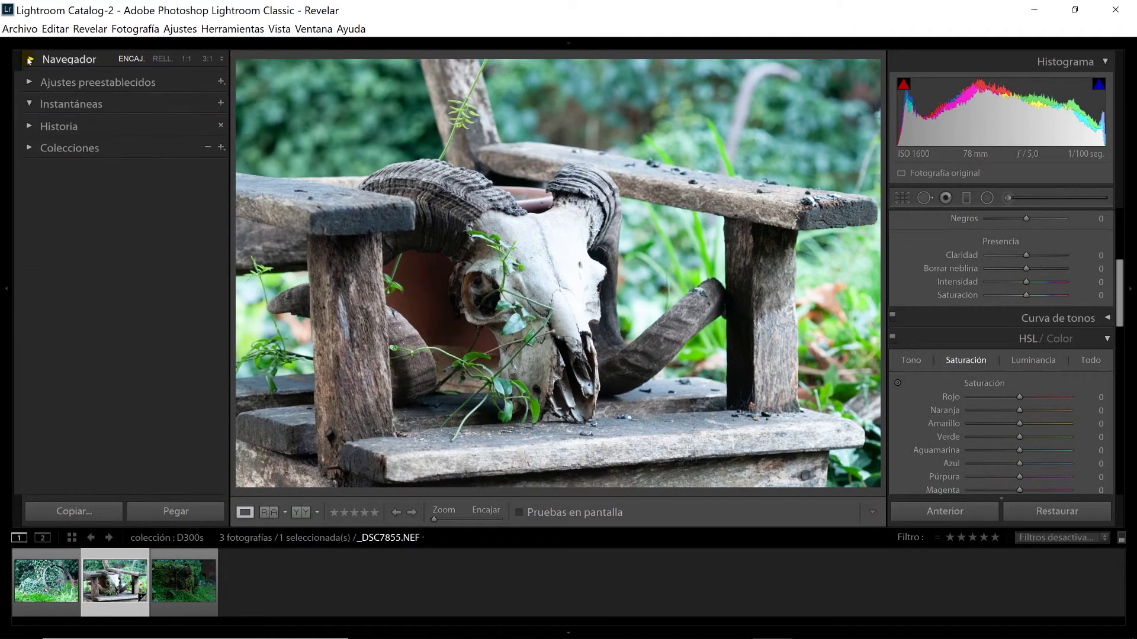
- Expand Ajustes preestablecidos, collapse the user presets group and expand the Blanco y negro presets
{"action": "left_click", "coordinate": [30, 80]}
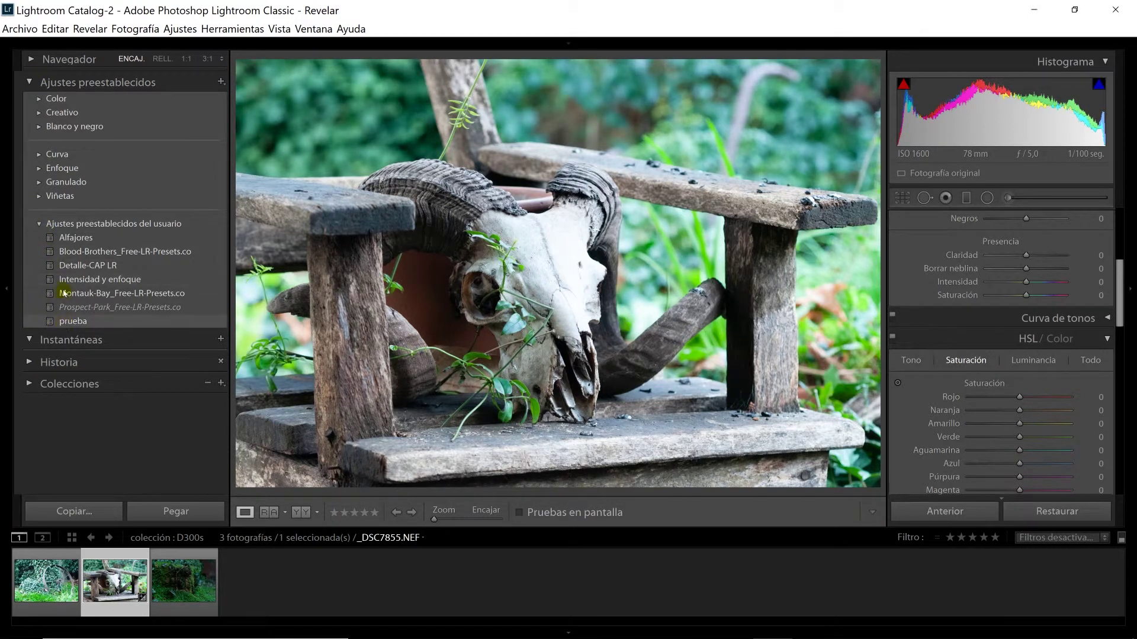
{"action": "left_click", "coordinate": [49, 225]}
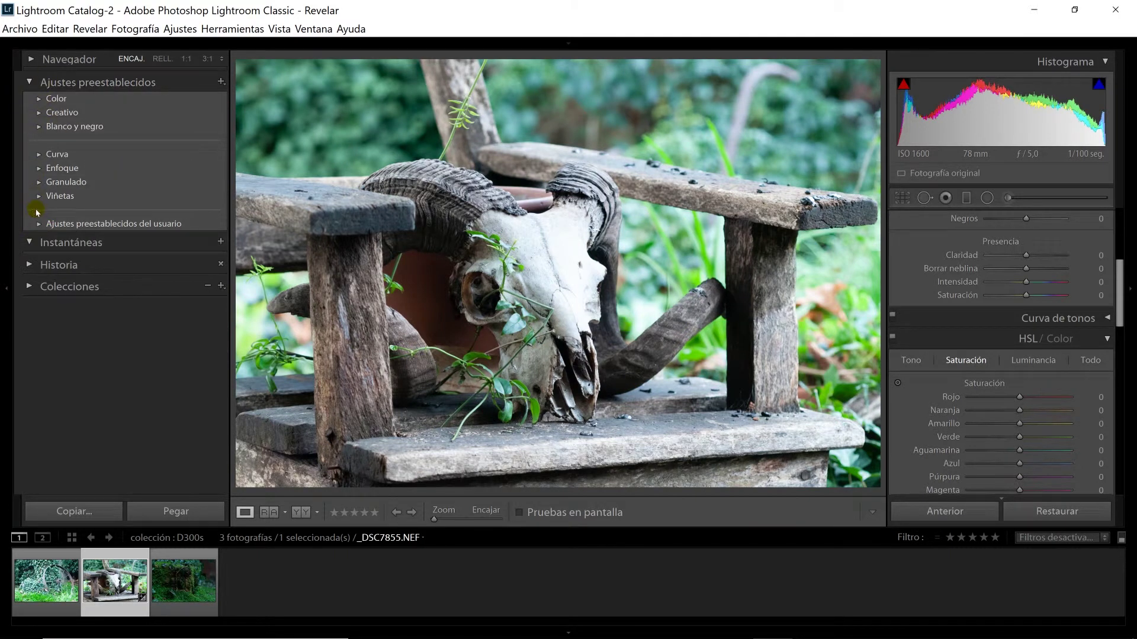
{"action": "left_click", "coordinate": [38, 127]}
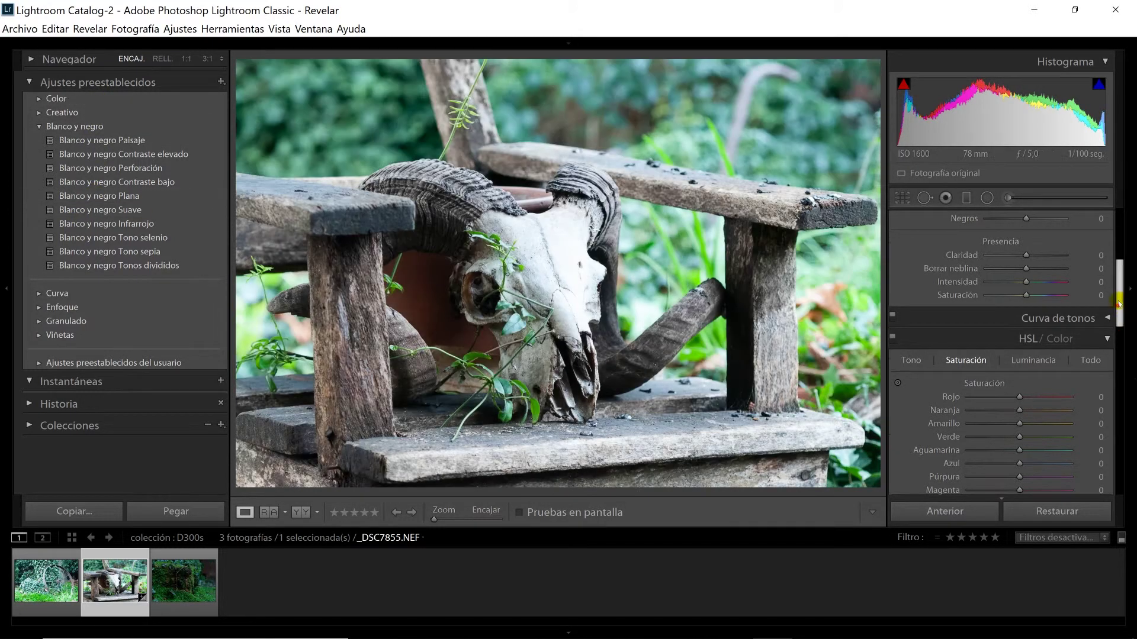
- Try the Blanco y negro Perforación preset on the skull photo, review the adjustments it makes, and undo it
{"action": "scroll", "coordinate": [1005, 349], "scroll_direction": "up", "scroll_amount": 4}
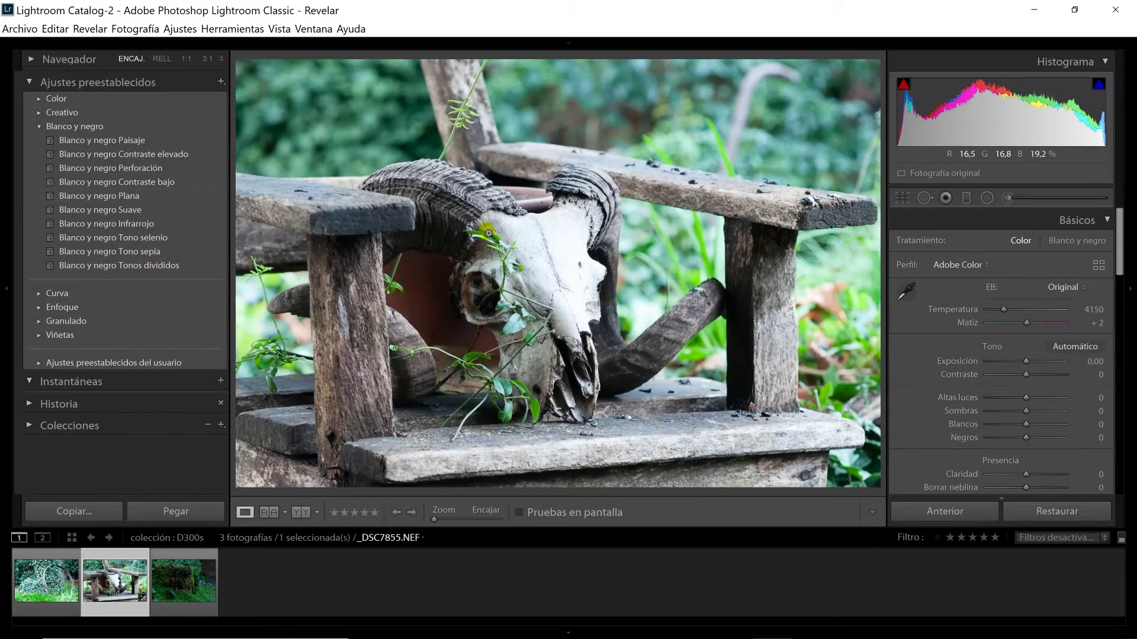
{"action": "left_click", "coordinate": [133, 171]}
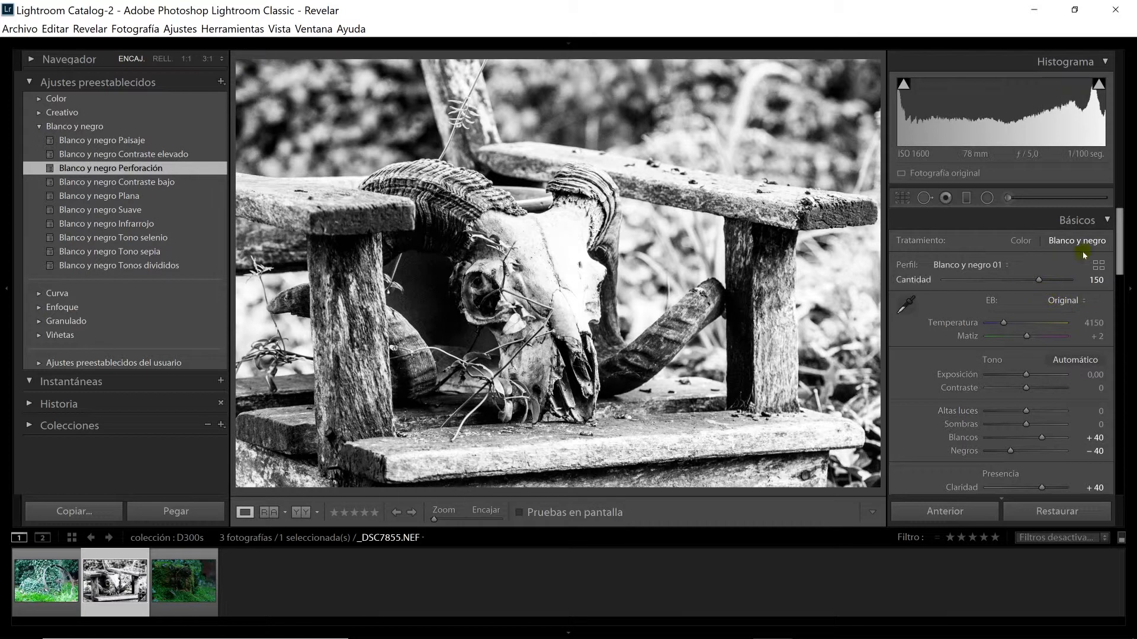
{"action": "left_click_drag", "start_coordinate": [1119, 265], "coordinate": [1119, 329]}
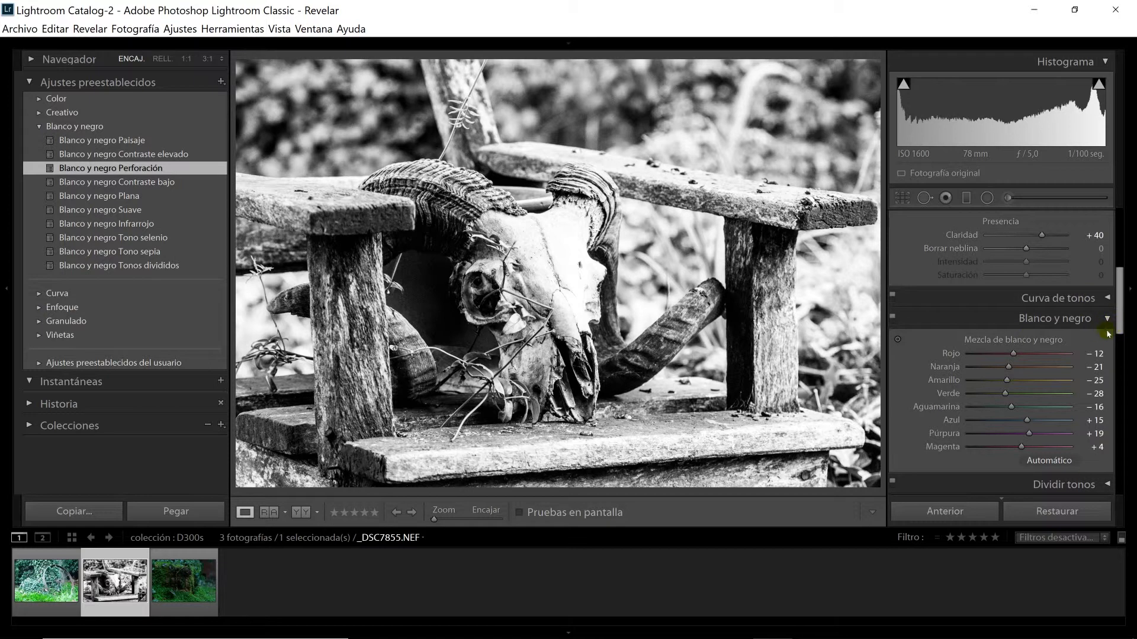
{"action": "left_click", "coordinate": [1121, 230]}
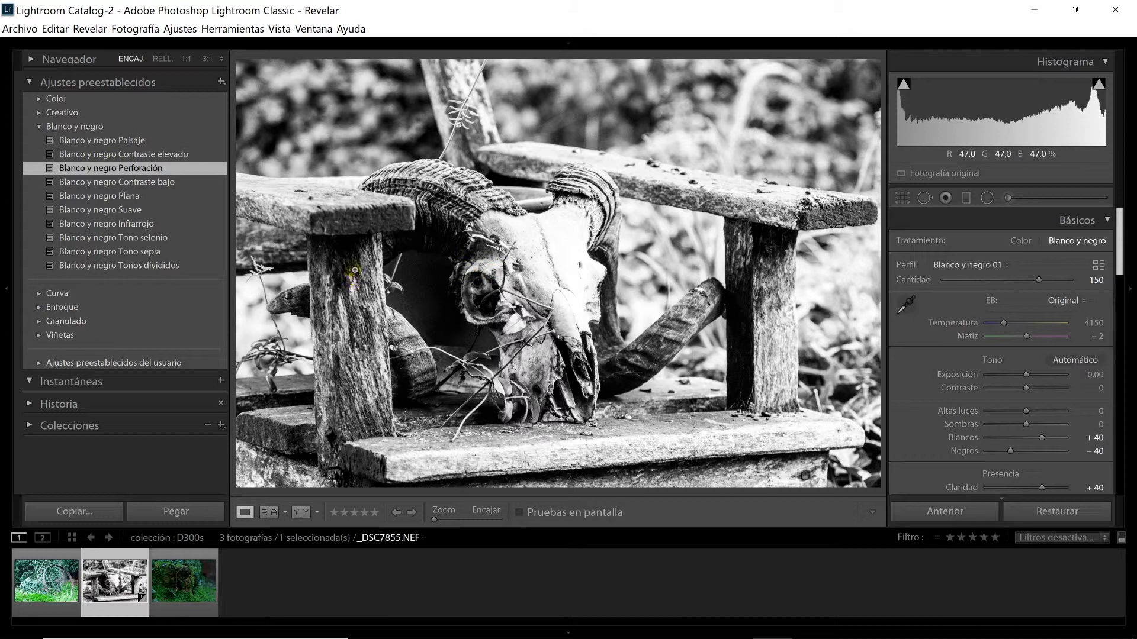
{"action": "key", "text": "ctrl+z"}
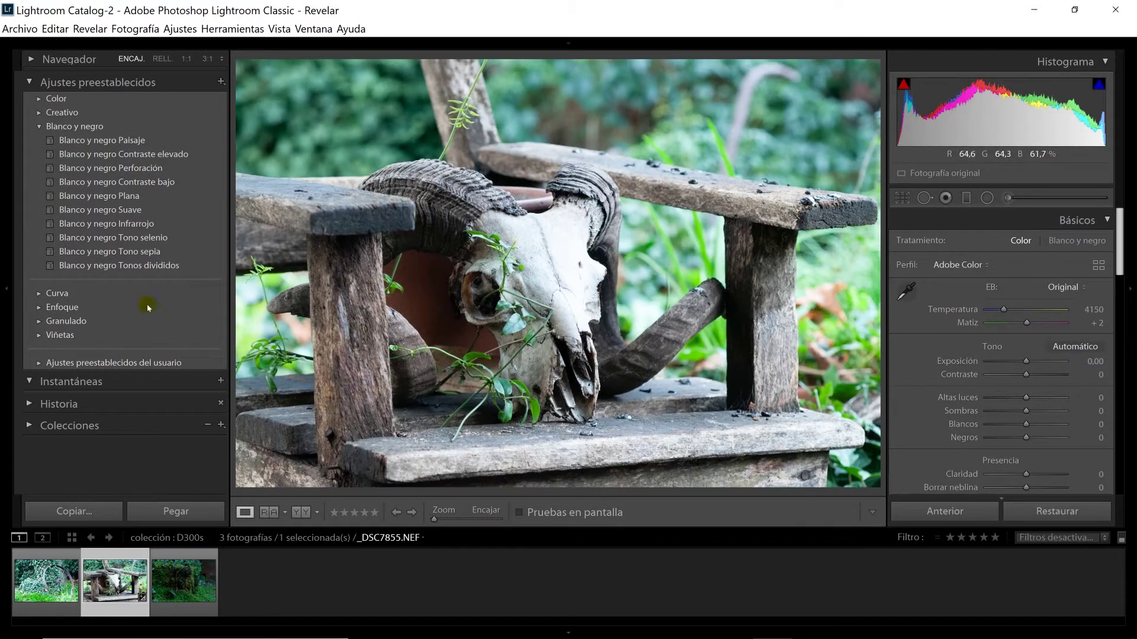
- Close the Blanco y negro group and preview the Creativo presets, such as Contraste cálido, on the skull photo
{"action": "left_click", "coordinate": [39, 128]}
{"action": "left_click", "coordinate": [39, 113]}
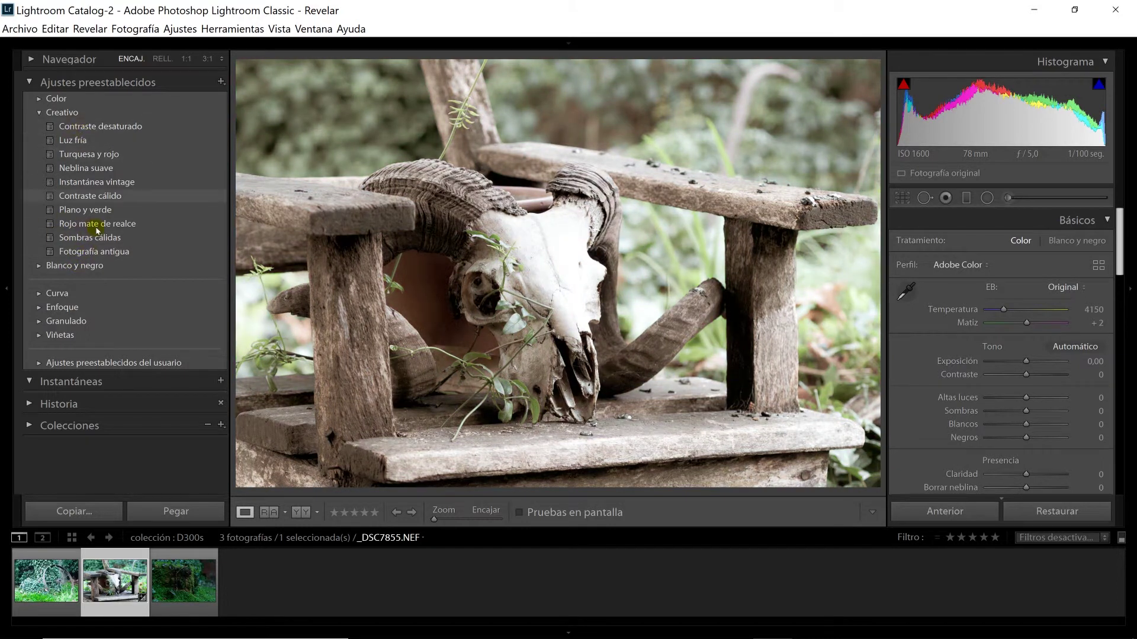
{"action": "left_click", "coordinate": [40, 113]}
- Look through the user presets, including Blood-Brothers_Free-LR-Presets.co, and collapse their group
{"action": "left_click", "coordinate": [39, 223]}
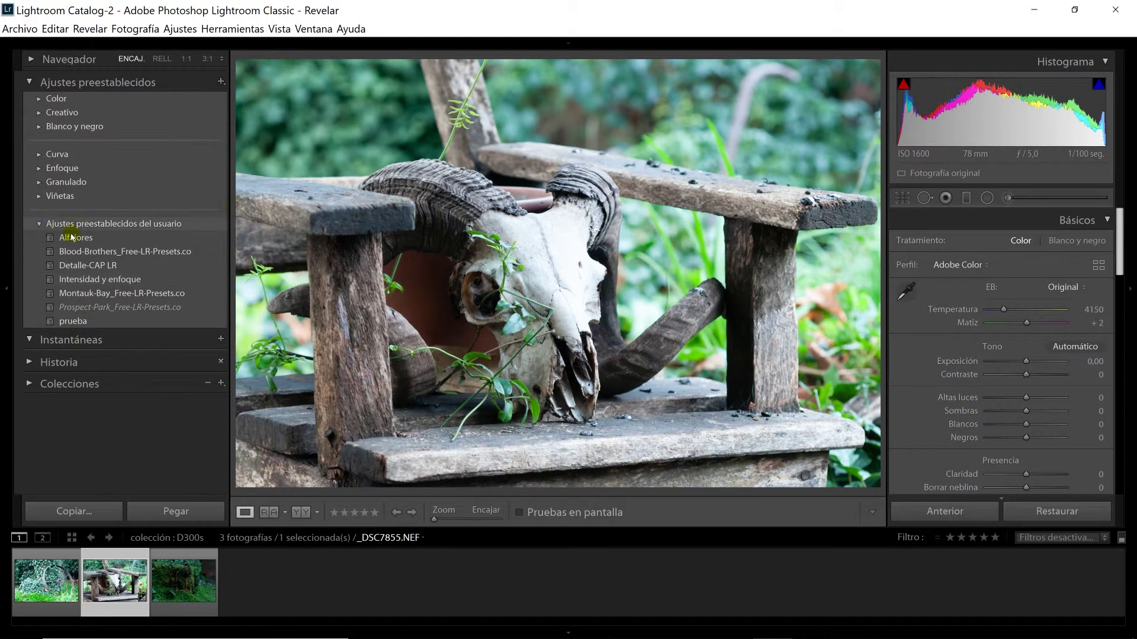
{"action": "left_click", "coordinate": [168, 252]}
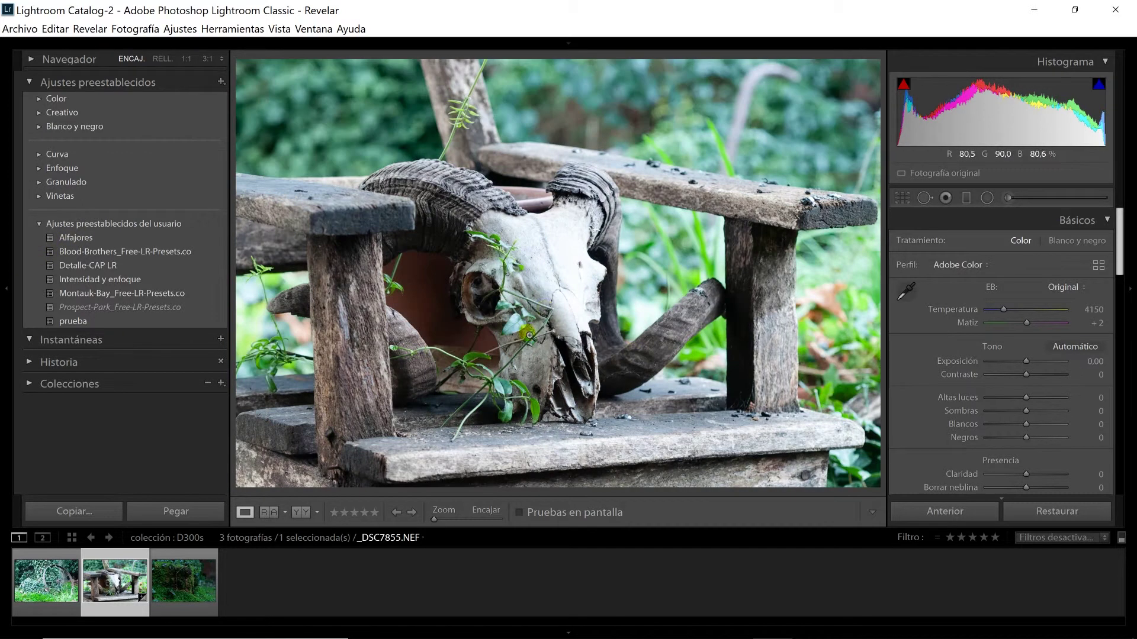
{"action": "left_click", "coordinate": [43, 224]}
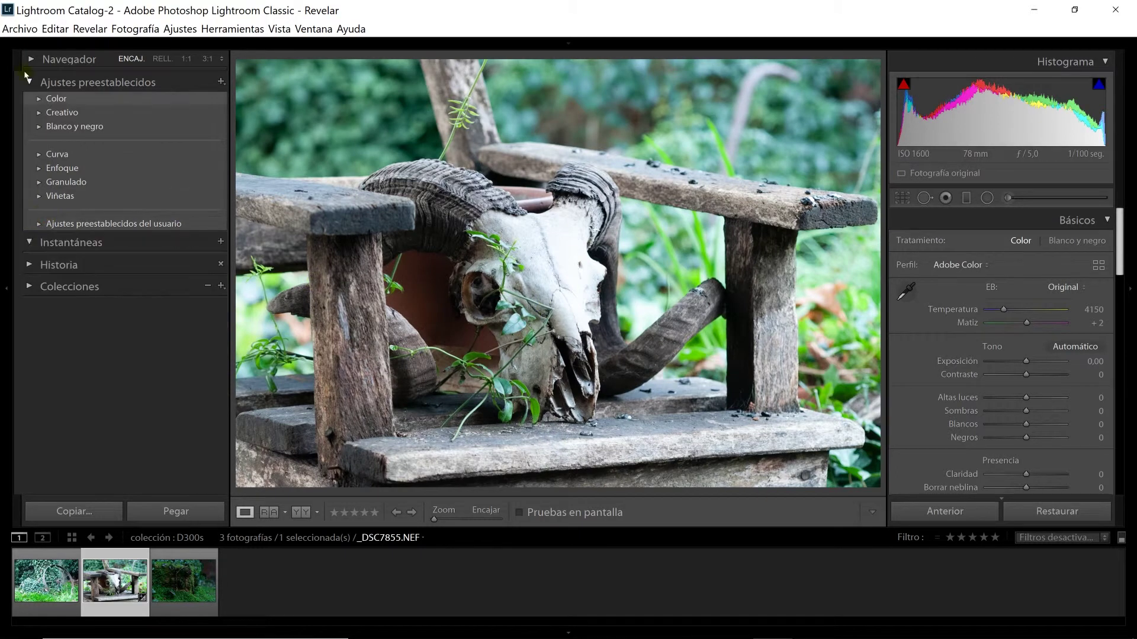
- Collapse Ajustes preestablecidos and Instantáneas, and expand Colecciones to show the available collections
{"action": "left_click", "coordinate": [28, 82]}
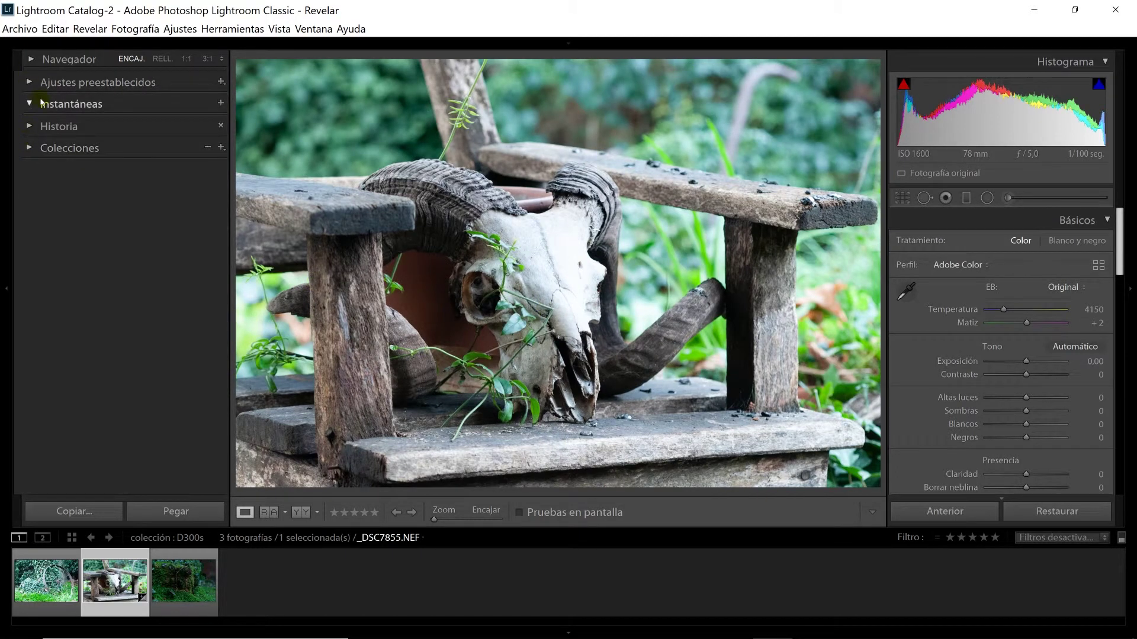
{"action": "left_click", "coordinate": [29, 103]}
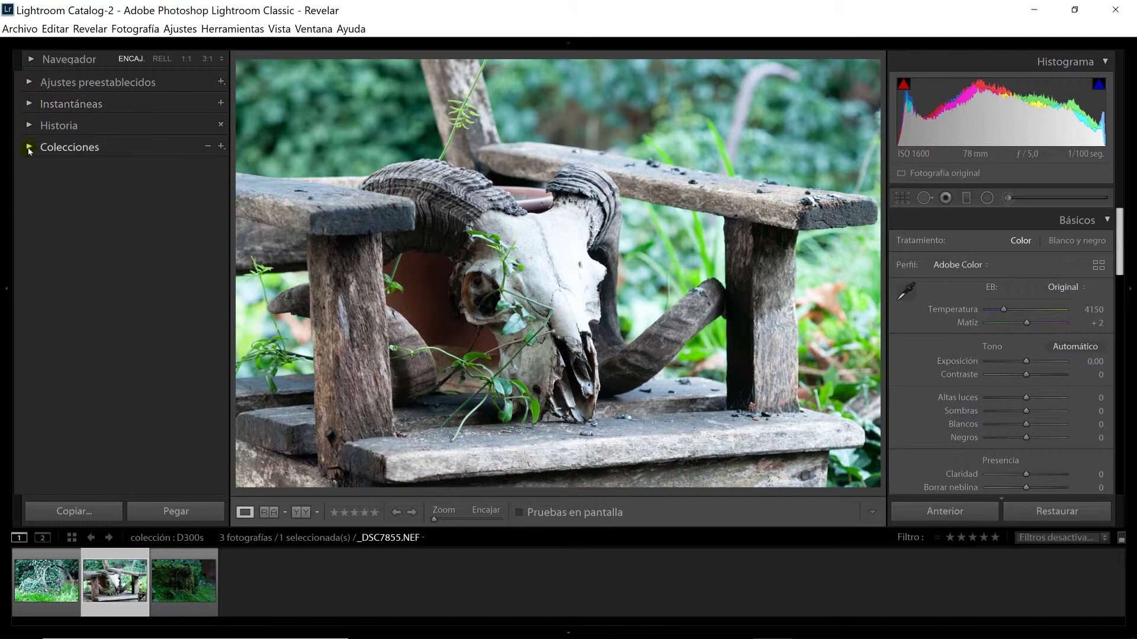
{"action": "left_click", "coordinate": [29, 148]}
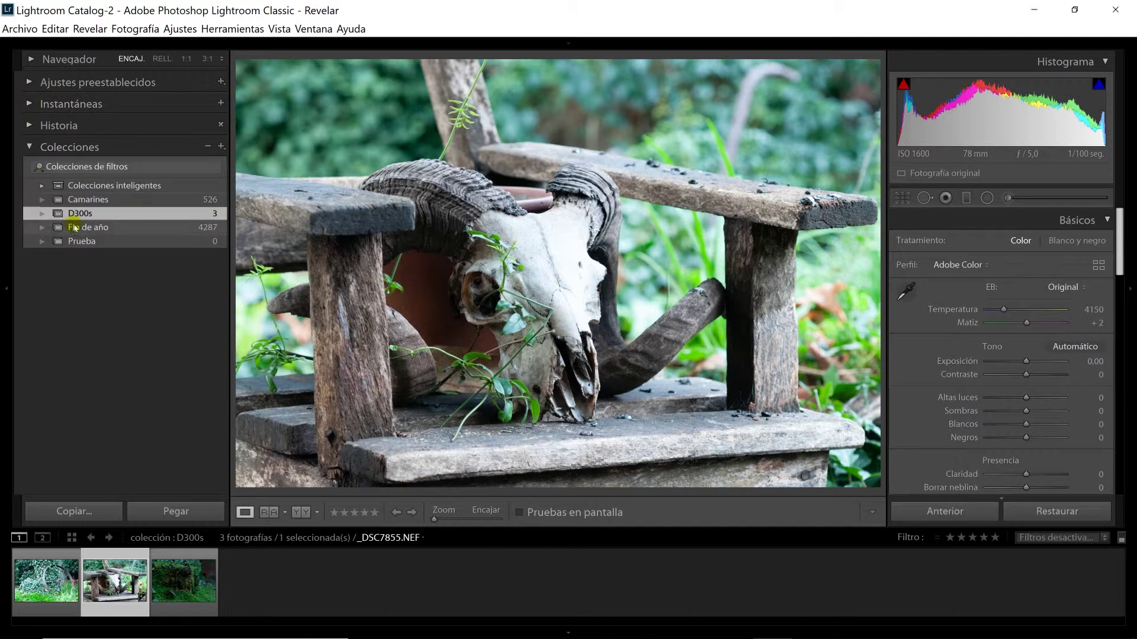
{"action": "mouse_move", "coordinate": [698, 70]}
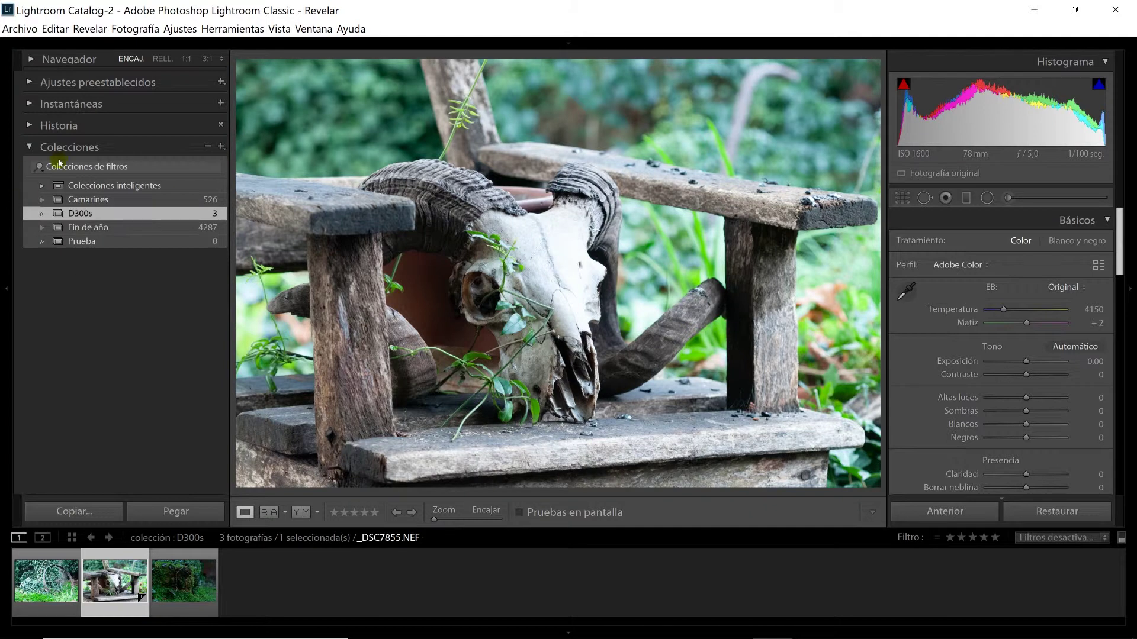
- Expand the Navegador preview and hide the whole left-hand panel group to enlarge the photo
{"action": "left_click", "coordinate": [70, 60]}
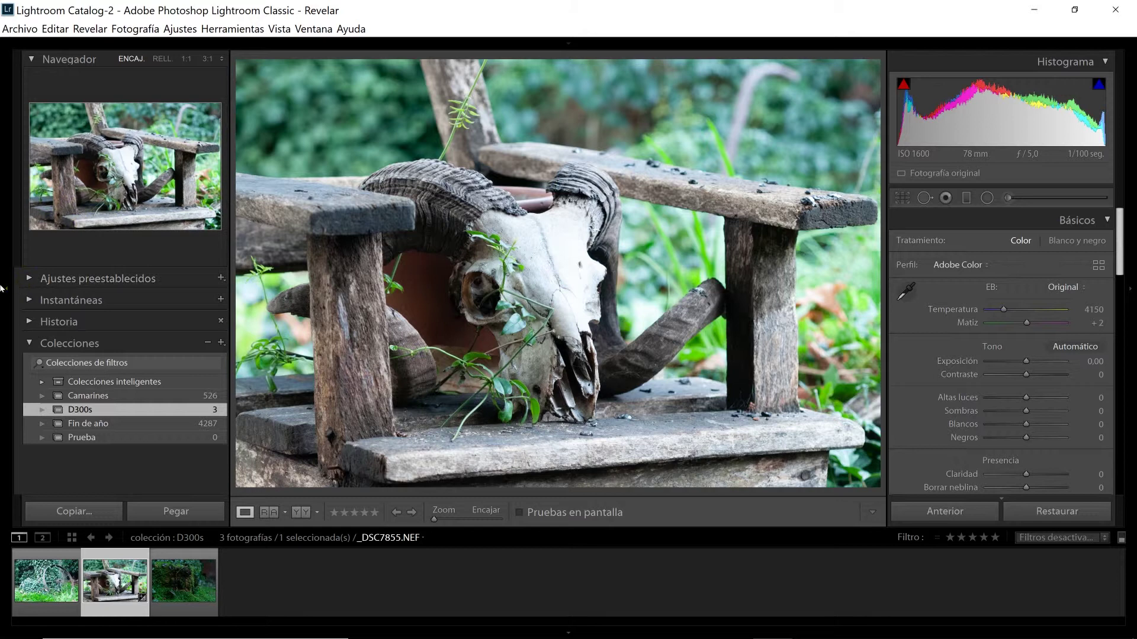
{"action": "left_click", "coordinate": [7, 290]}
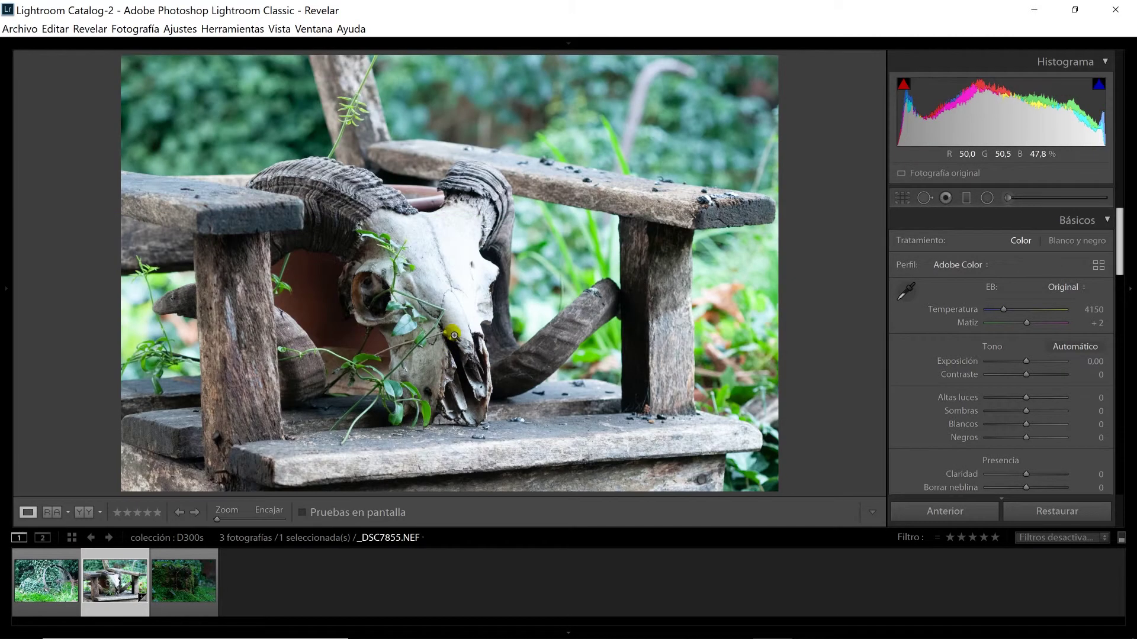
{"action": "mouse_move", "coordinate": [9, 289]}
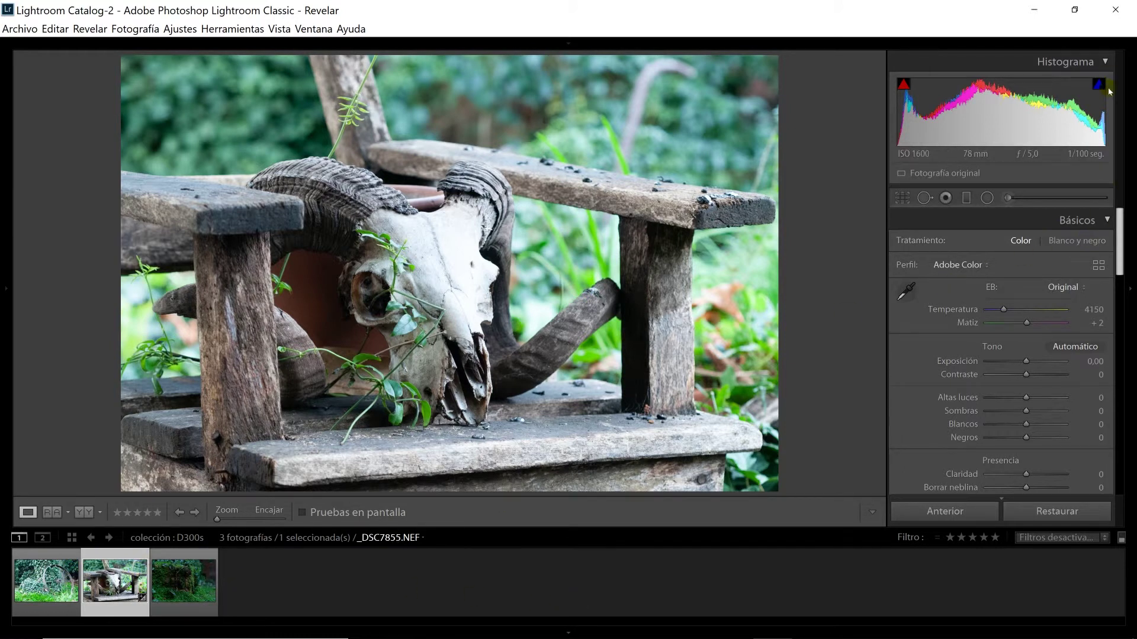
- Collapse Histograma, Básicos and the other expanded adjustment sections through Correcciones de lente
{"action": "left_click", "coordinate": [1104, 61]}
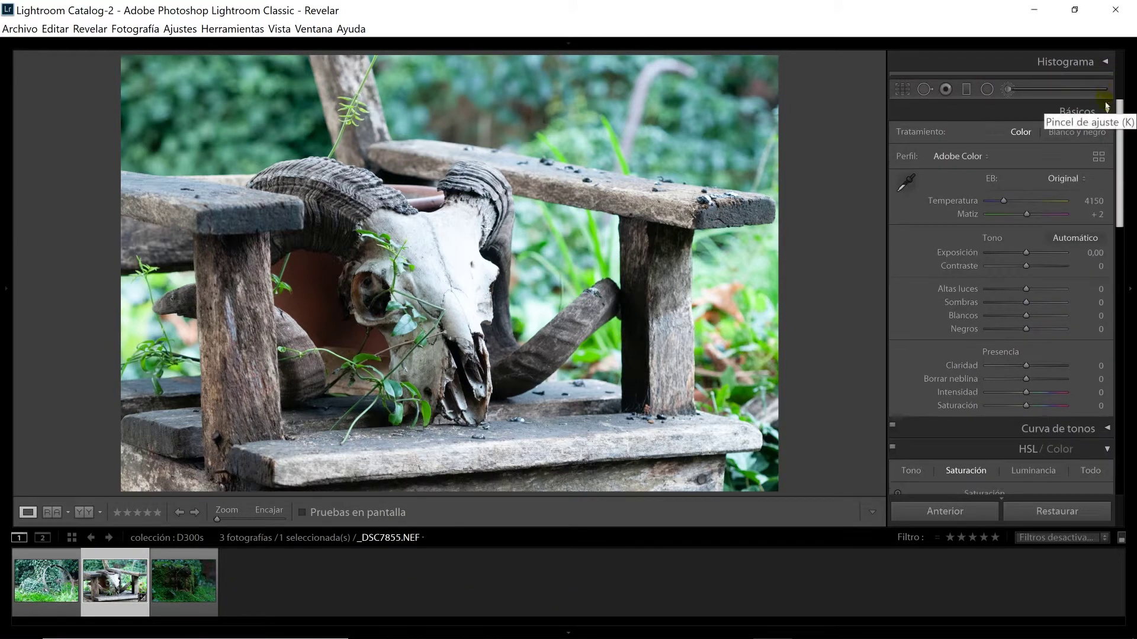
{"action": "left_click", "coordinate": [1107, 111]}
{"action": "left_click", "coordinate": [1108, 154]}
{"action": "left_click", "coordinate": [1107, 198]}
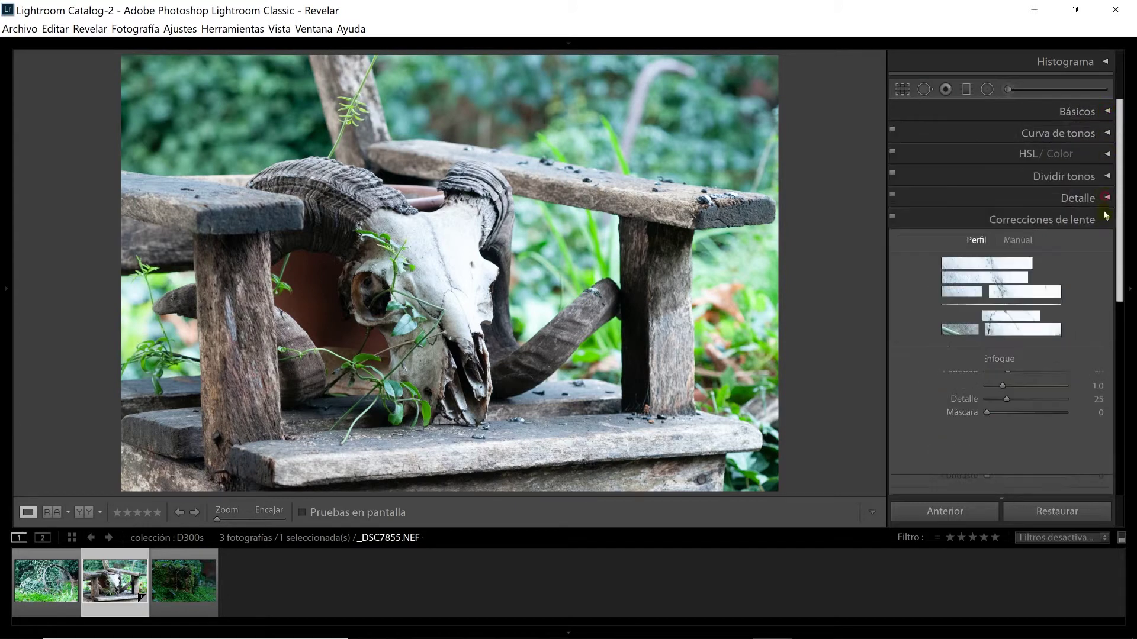
{"action": "left_click", "coordinate": [1107, 220]}
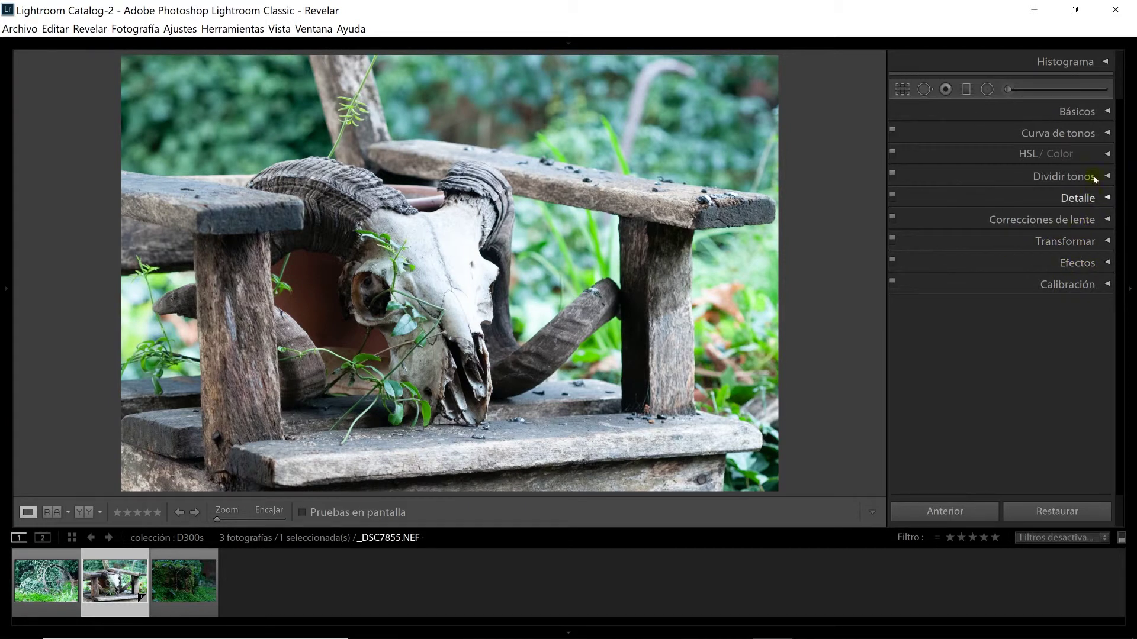
- Look over the Básicos adjustments, collapse that section again and expand Histograma
{"action": "left_click", "coordinate": [1105, 113]}
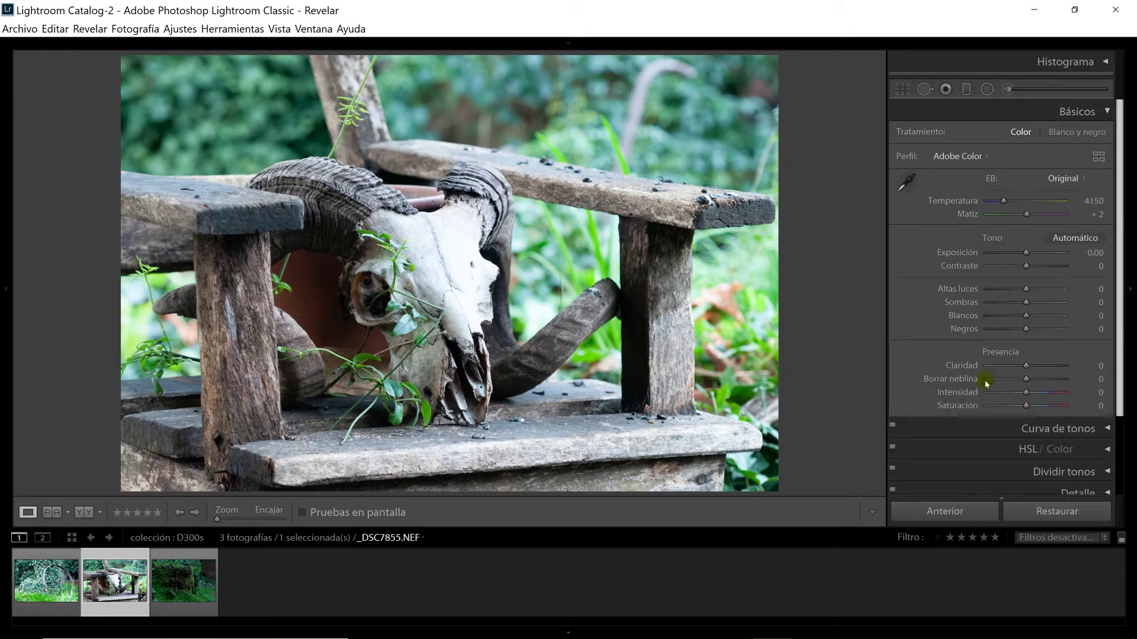
{"action": "left_click", "coordinate": [1107, 112]}
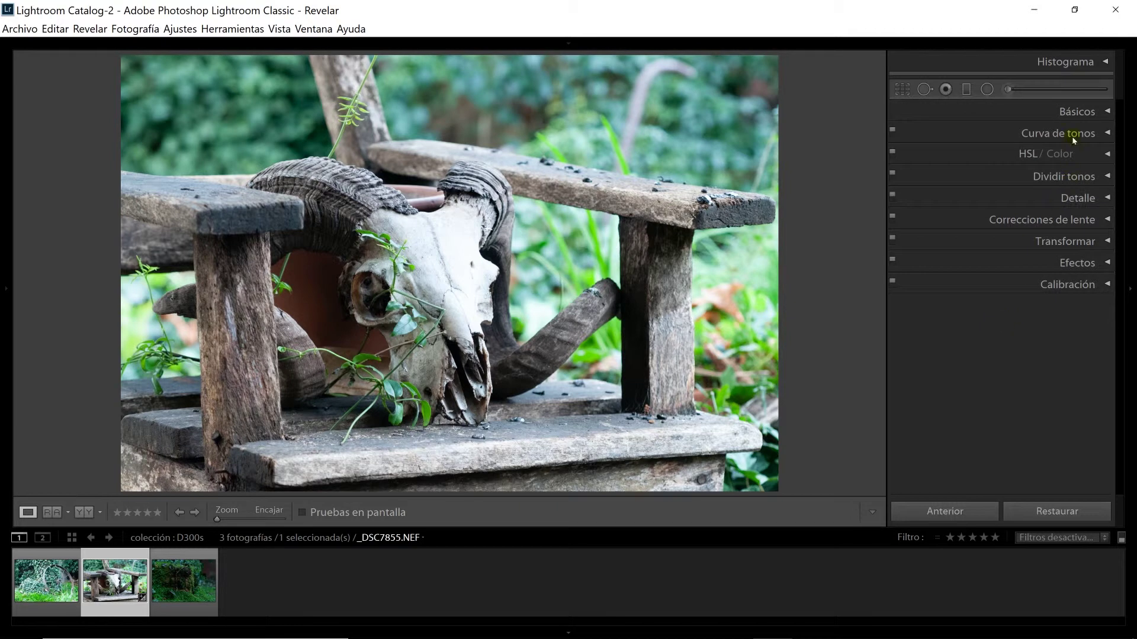
{"action": "left_click", "coordinate": [1105, 65]}
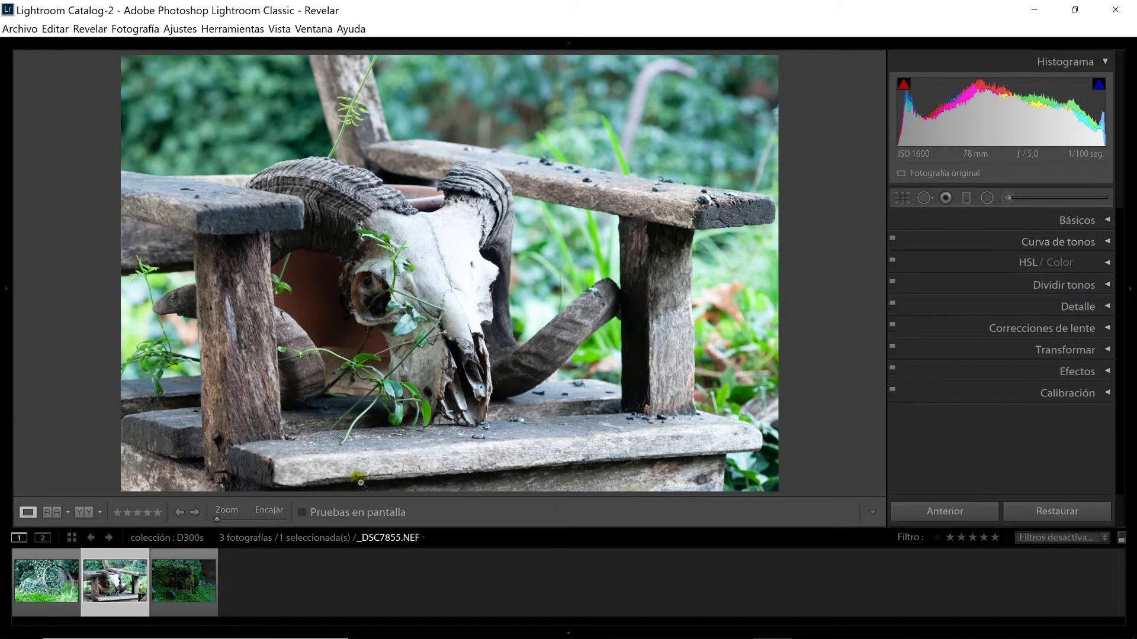
- View the other photos of the D300s collection and return to the skull photo _DSC7855.NEF
{"action": "left_click", "coordinate": [179, 575]}
{"action": "left_click", "coordinate": [47, 580]}
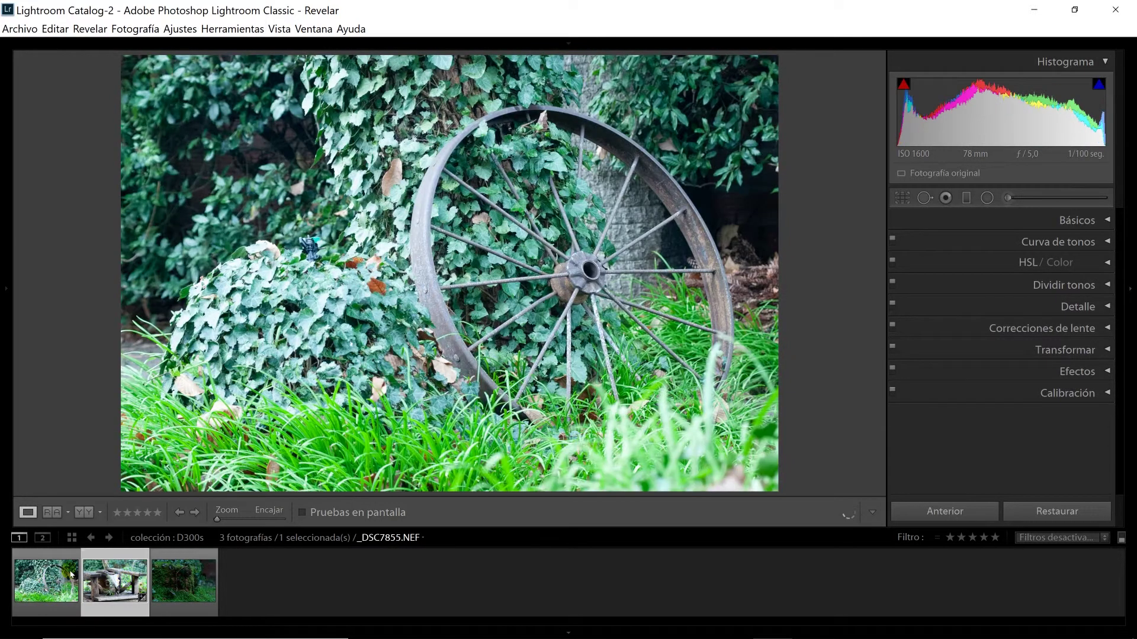
{"action": "left_click", "coordinate": [113, 588]}
{"action": "left_click", "coordinate": [117, 588]}
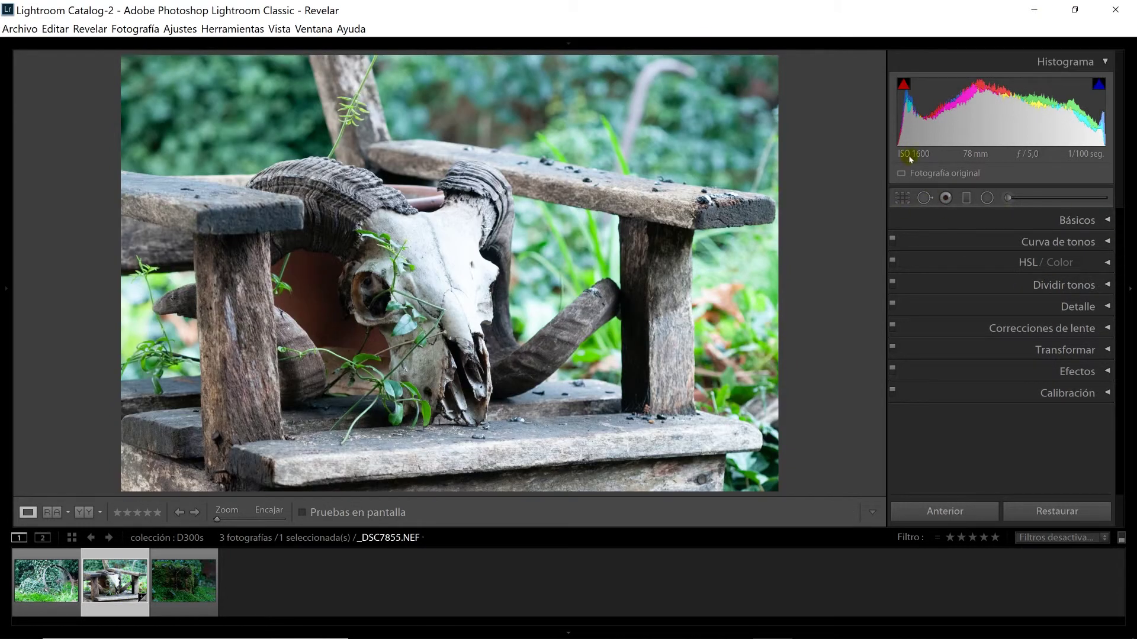
- Try cropping the skull photo tightly around the skull with a freely drawn frame and apply it
{"action": "left_click", "coordinate": [904, 197]}
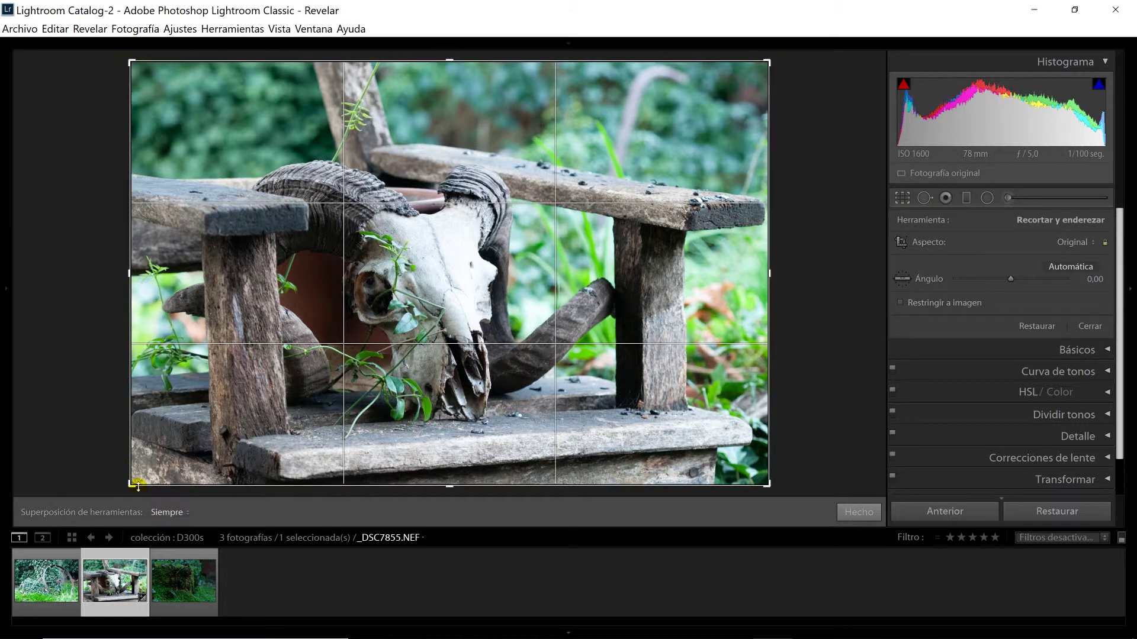
{"action": "left_click_drag", "start_coordinate": [260, 378], "coordinate": [649, 121]}
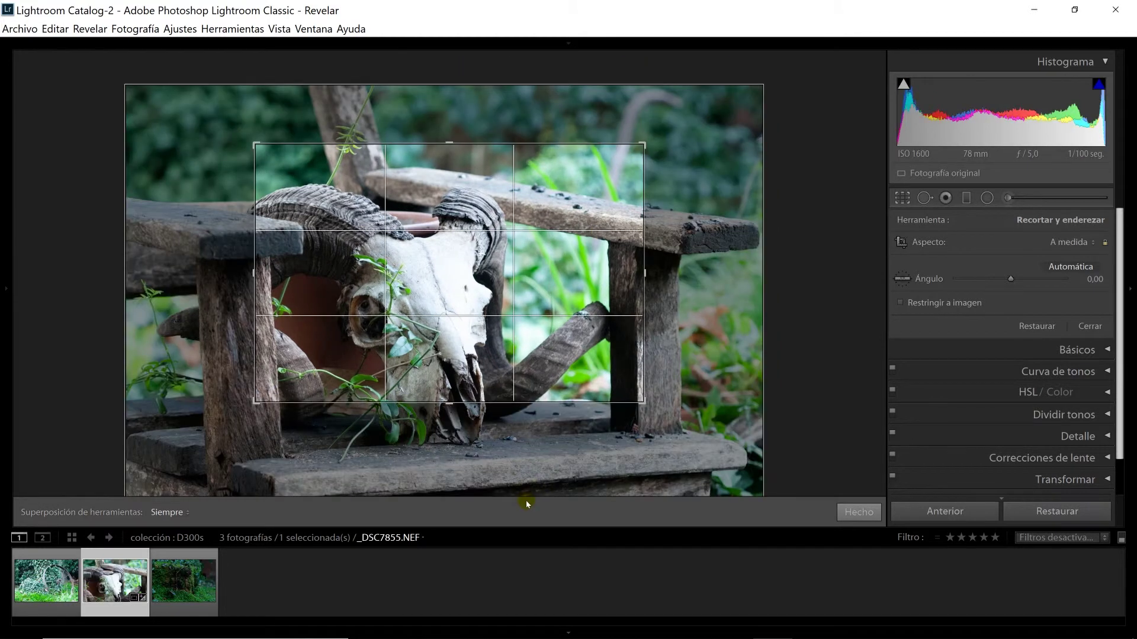
{"action": "key", "text": "Return"}
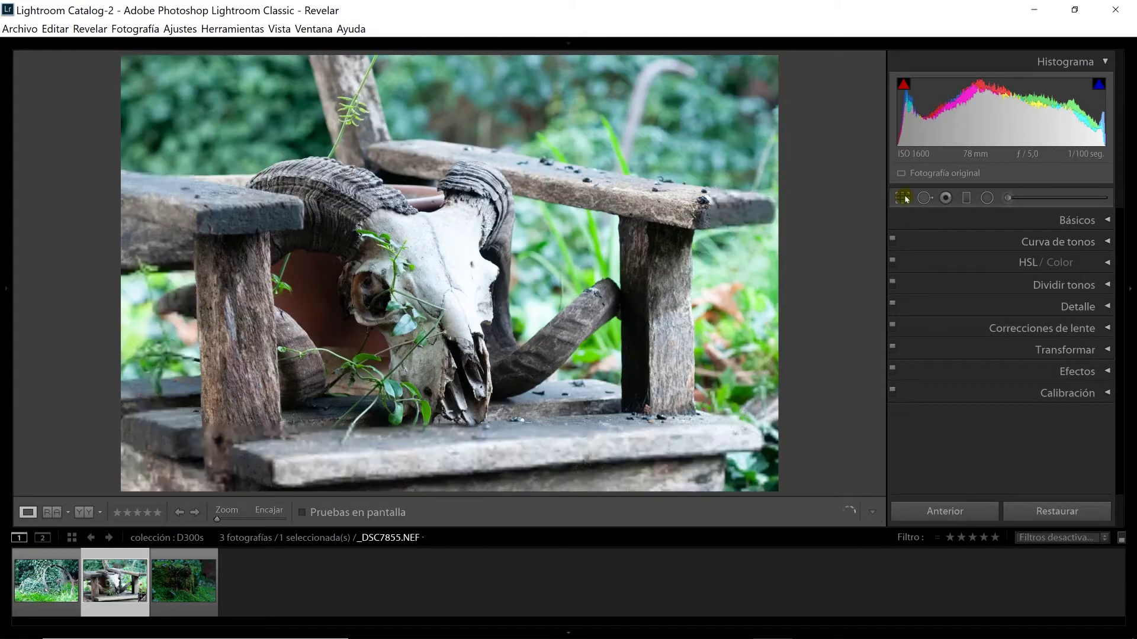
- Reopen the crop tool and review the available aspect ratios, such as 1 x 1 and 16 x 9
{"action": "left_click", "coordinate": [903, 198]}
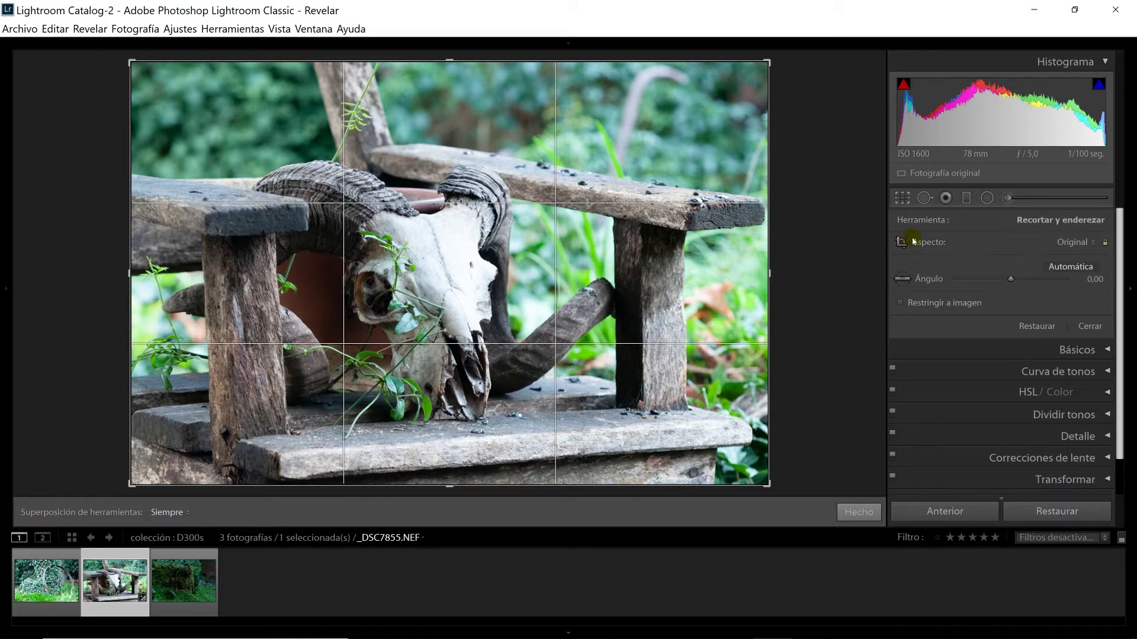
{"action": "left_click", "coordinate": [1074, 244]}
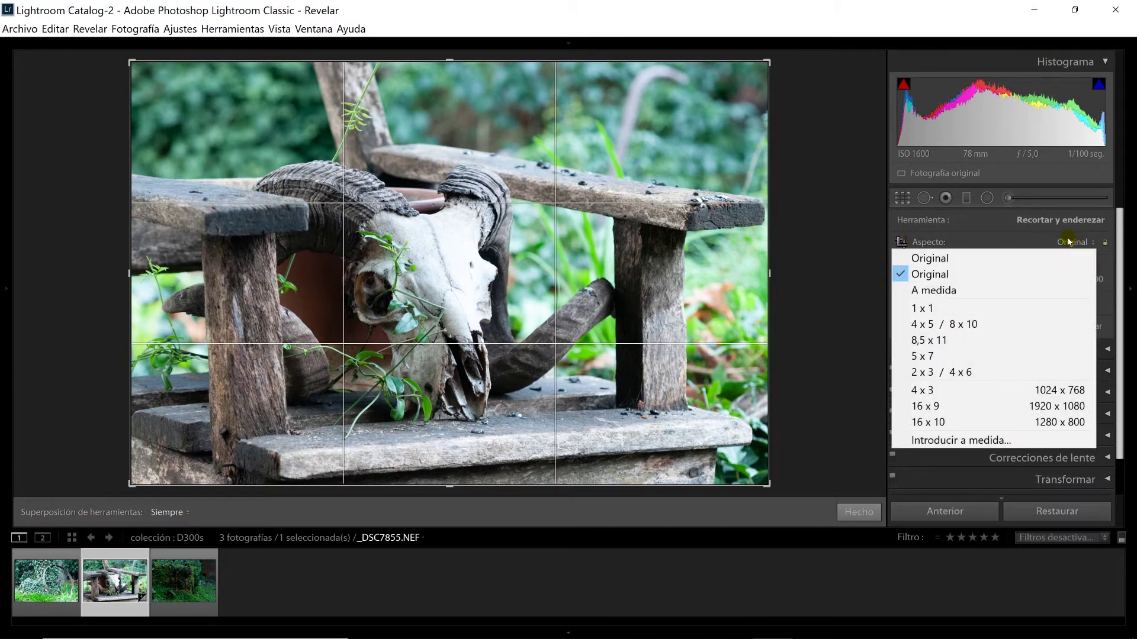
{"action": "left_click", "coordinate": [1103, 245]}
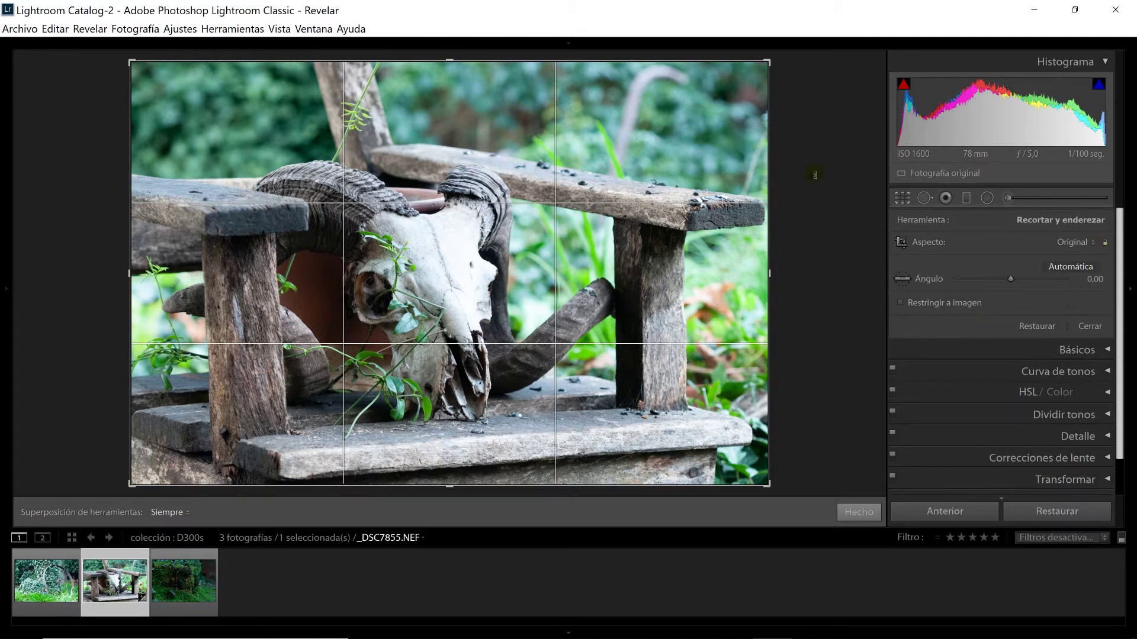
- Try resizing the crop frame from its upper-right corner, including freely with the aspect ratio unlocked
{"action": "mouse_move", "coordinate": [770, 61]}
{"action": "left_mouse_down"}
{"action": "mouse_move", "coordinate": [693, 109]}
{"action": "mouse_move", "coordinate": [681, 104]}
{"action": "mouse_move", "coordinate": [677, 73]}
{"action": "mouse_move", "coordinate": [646, 116]}
{"action": "mouse_move", "coordinate": [728, 74]}
{"action": "mouse_move", "coordinate": [681, 109]}
{"action": "mouse_move", "coordinate": [755, 90]}
{"action": "mouse_move", "coordinate": [728, 83]}
{"action": "mouse_move", "coordinate": [663, 113]}
{"action": "mouse_move", "coordinate": [687, 101]}
{"action": "mouse_move", "coordinate": [656, 93]}
{"action": "mouse_move", "coordinate": [631, 145]}
{"action": "mouse_move", "coordinate": [768, 58]}
{"action": "left_mouse_up"}
{"action": "left_click_drag", "start_coordinate": [769, 61], "coordinate": [553, 69]}
{"action": "left_click_drag", "start_coordinate": [689, 160], "coordinate": [757, 200]}
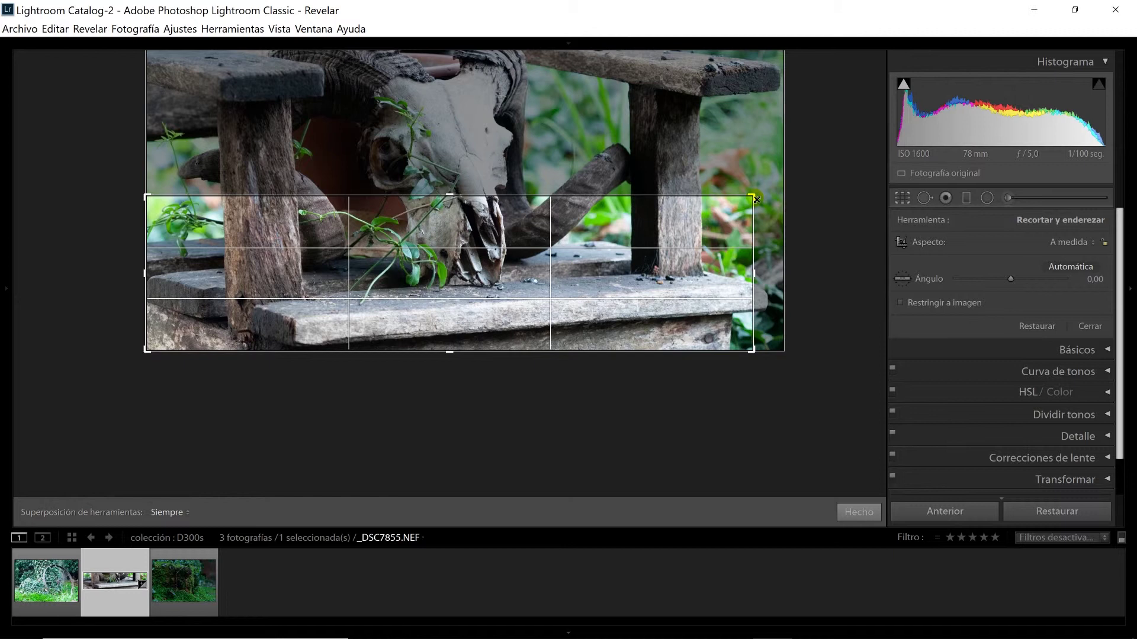
{"action": "left_click_drag", "start_coordinate": [756, 199], "coordinate": [785, 59]}
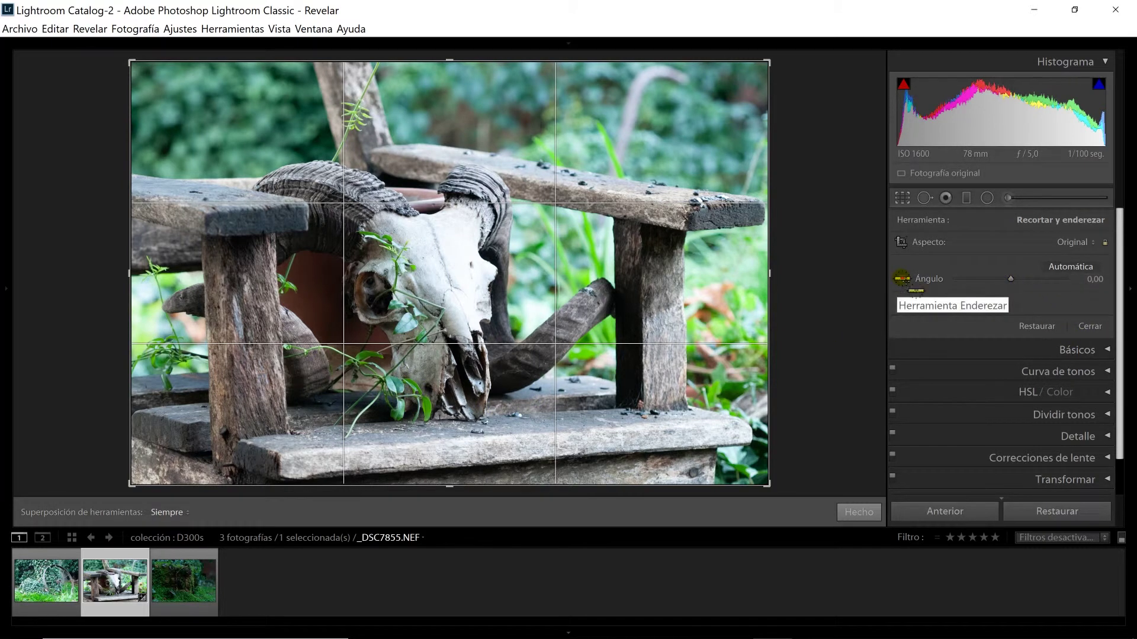
- Try the Enderezar tool by drawing a reference line across the wooden beams, and undo the straightening
{"action": "left_click", "coordinate": [902, 279]}
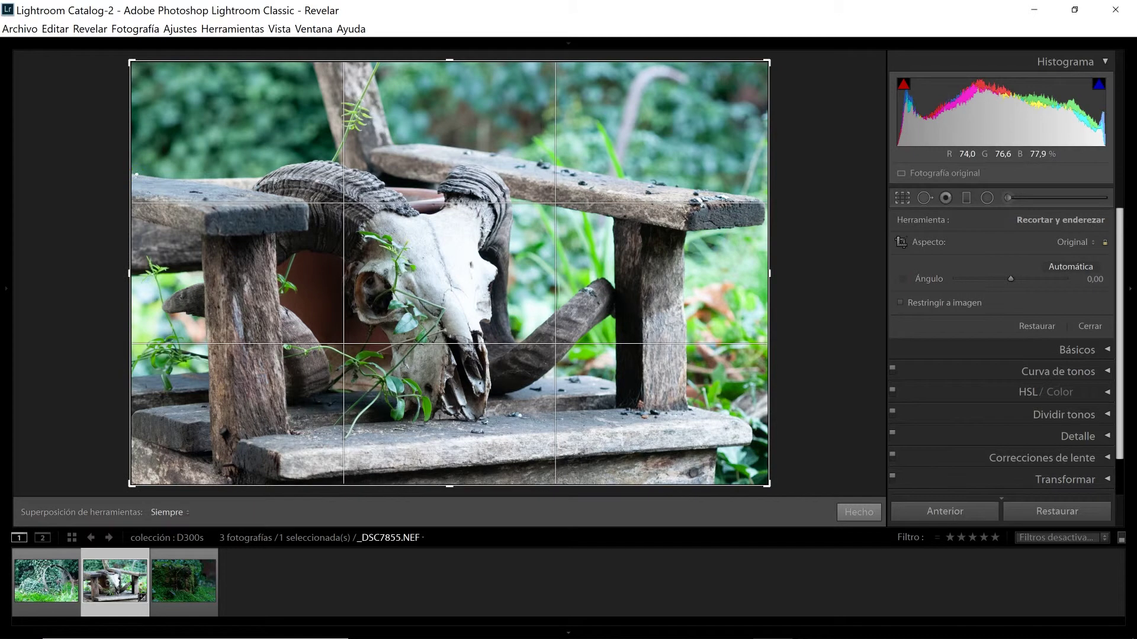
{"action": "left_click_drag", "start_coordinate": [177, 167], "coordinate": [747, 191]}
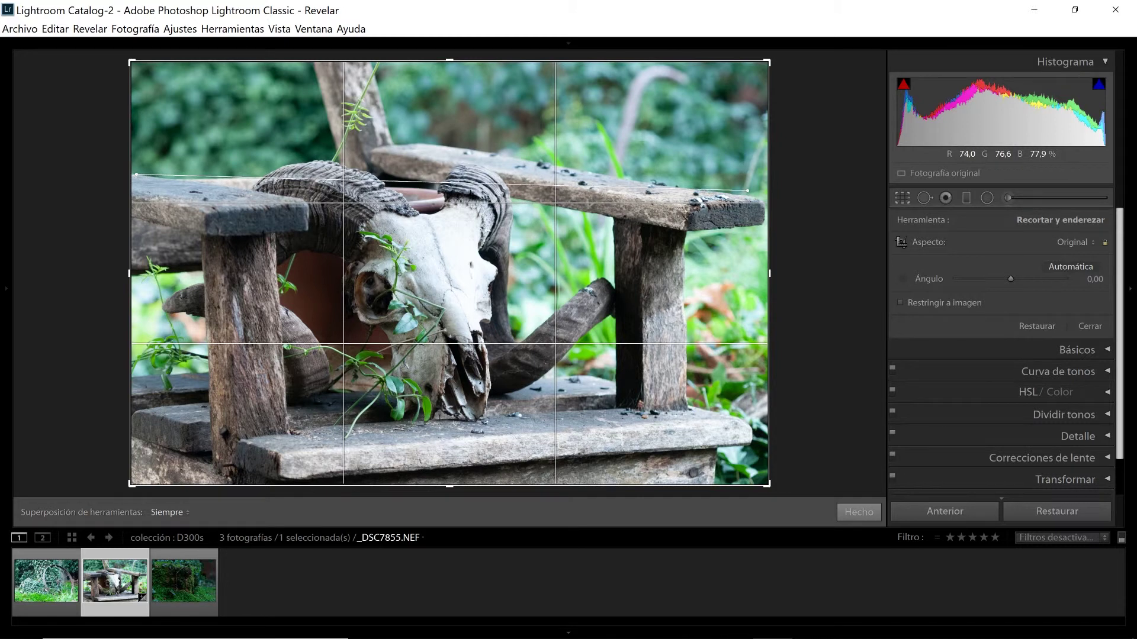
{"action": "left_click_drag", "start_coordinate": [747, 191], "coordinate": [673, 256]}
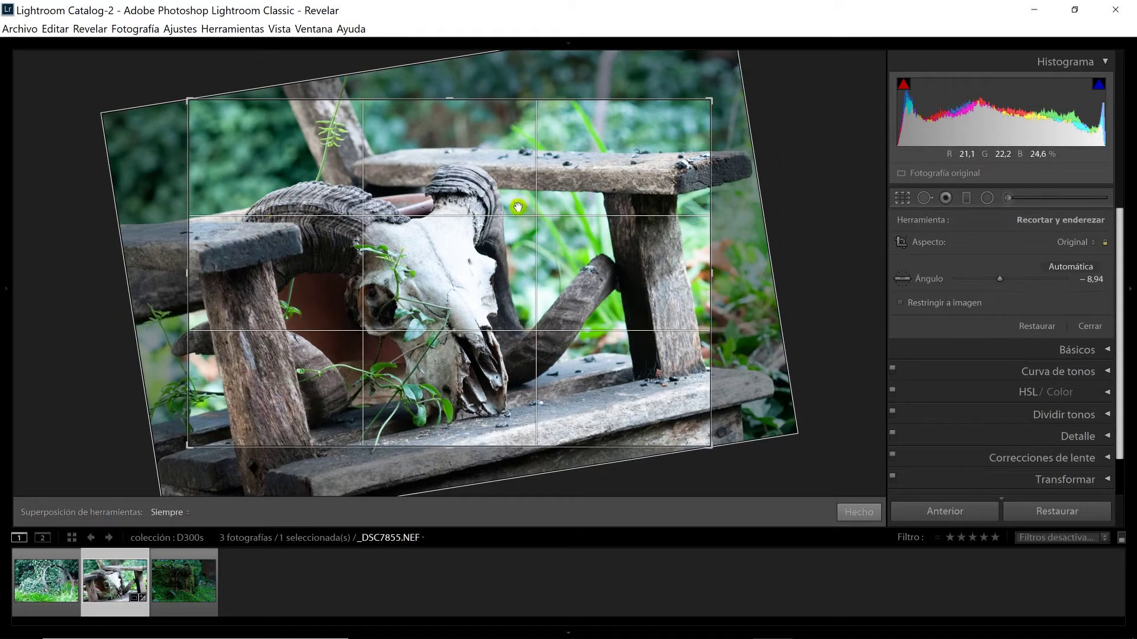
{"action": "key", "text": "ctrl+z"}
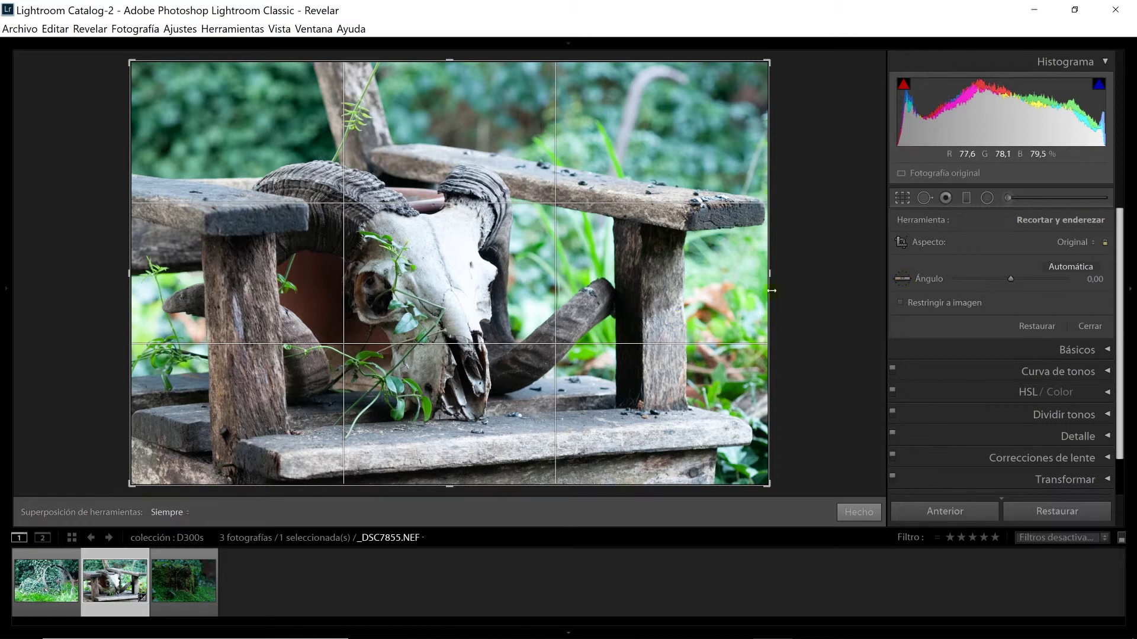
- Try rotating the crop with small Ángulo changes, rotate it further from outside the frame to about 5,21, and apply it
{"action": "mouse_move", "coordinate": [1012, 280]}
{"action": "left_mouse_down"}
{"action": "mouse_move", "coordinate": [1000, 279]}
{"action": "mouse_move", "coordinate": [1025, 280]}
{"action": "left_mouse_up"}
{"action": "left_click_drag", "start_coordinate": [1020, 321], "coordinate": [1012, 279]}
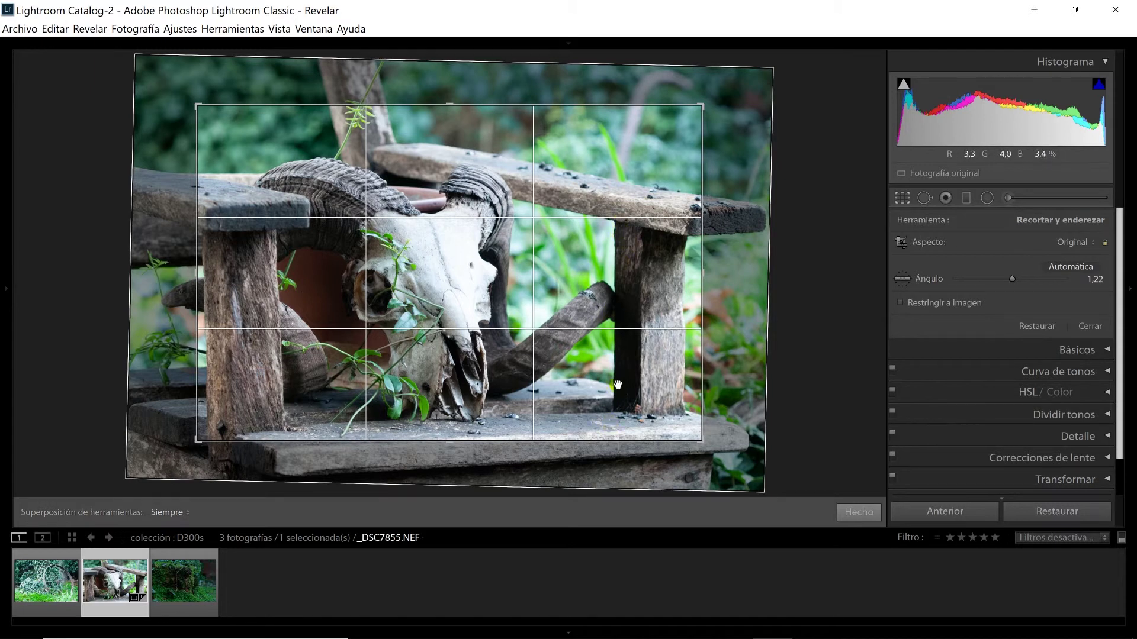
{"action": "left_click_drag", "start_coordinate": [1012, 279], "coordinate": [1010, 276]}
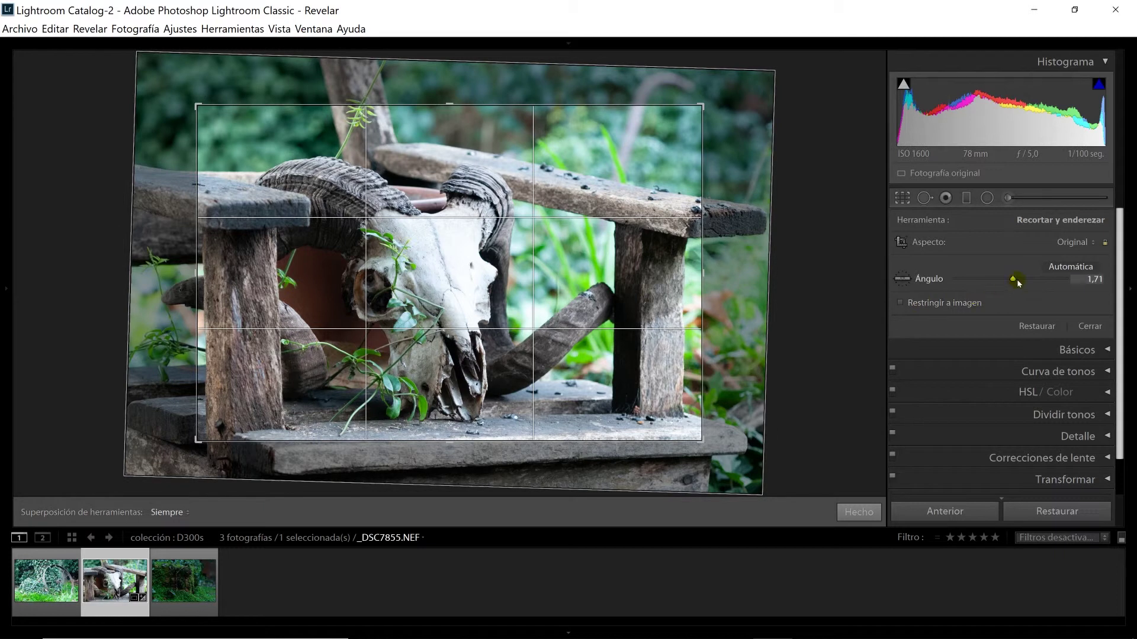
{"action": "left_click_drag", "start_coordinate": [1015, 280], "coordinate": [1014, 280]}
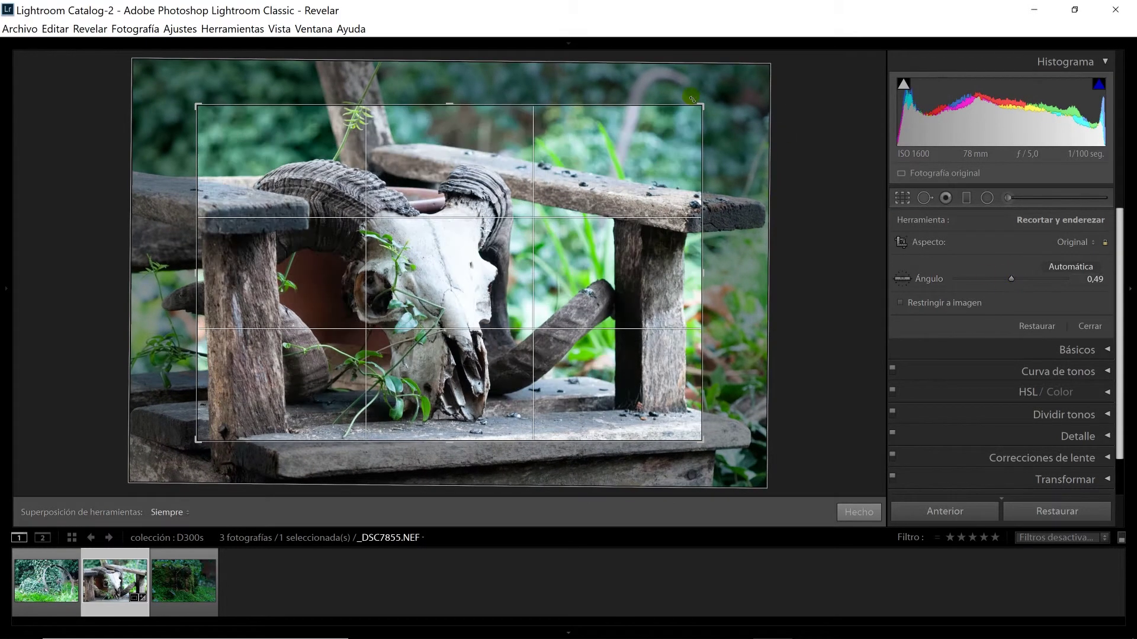
{"action": "left_click_drag", "start_coordinate": [717, 95], "coordinate": [761, 106]}
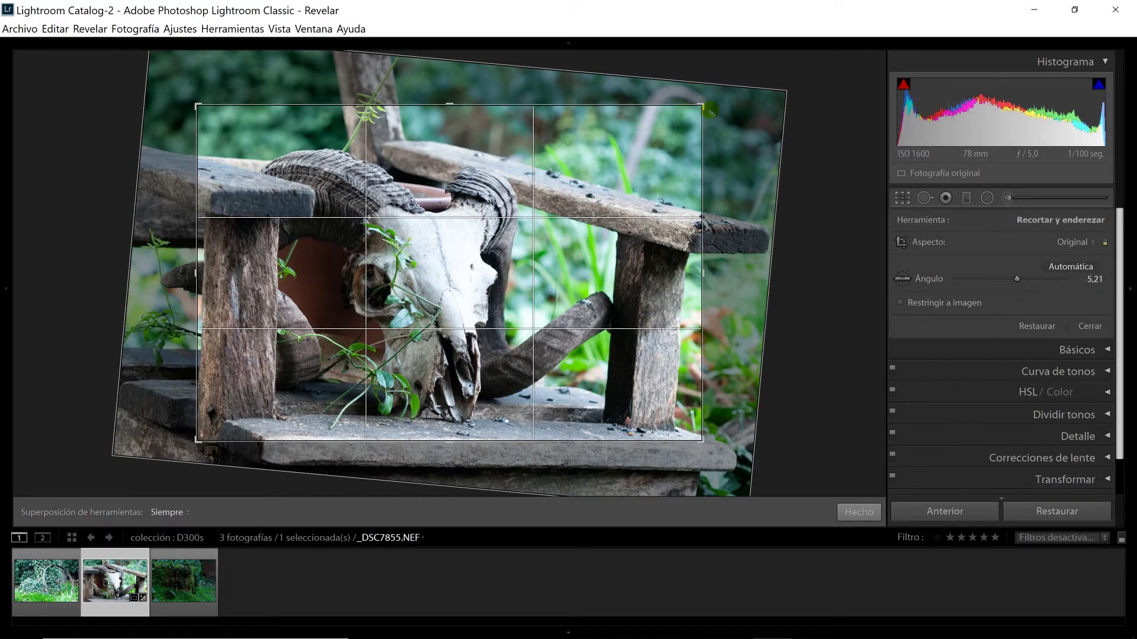
{"action": "key", "text": "Return"}
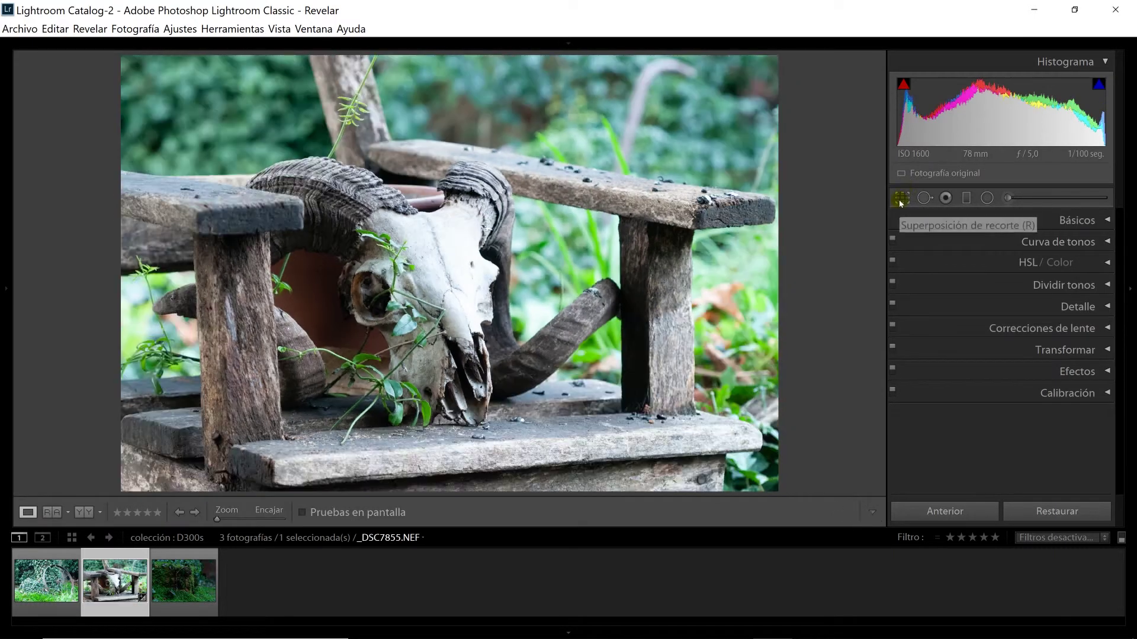
- Crop the skull photo tighter at its original aspect ratio, reposition the image inside the frame, and apply the crop
{"action": "left_click", "coordinate": [900, 199]}
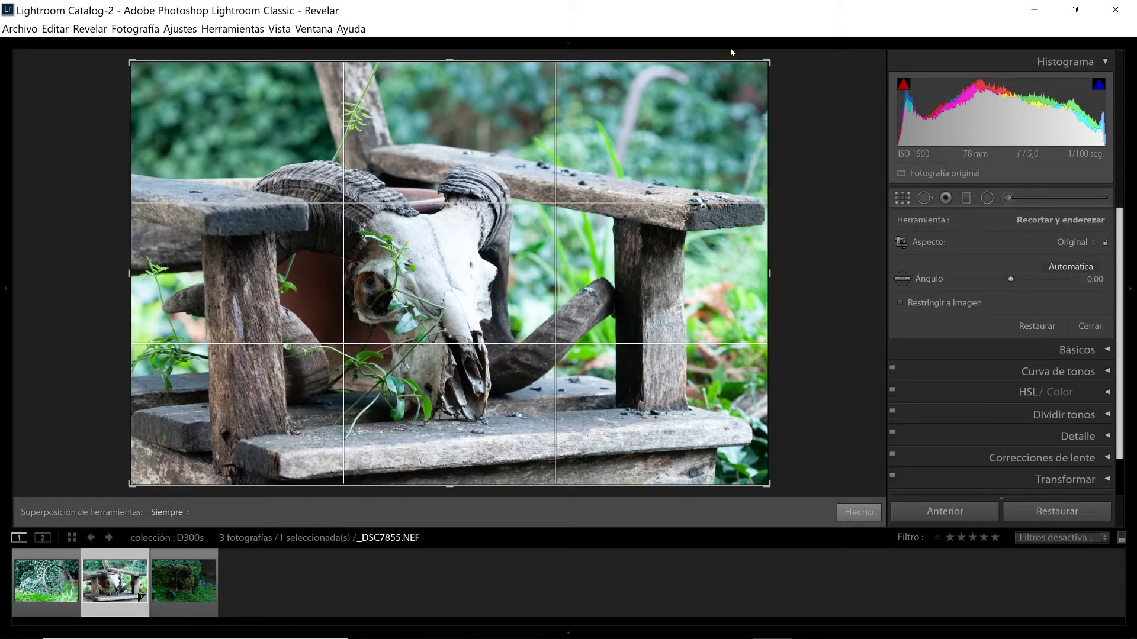
{"action": "left_click_drag", "start_coordinate": [764, 65], "coordinate": [692, 113]}
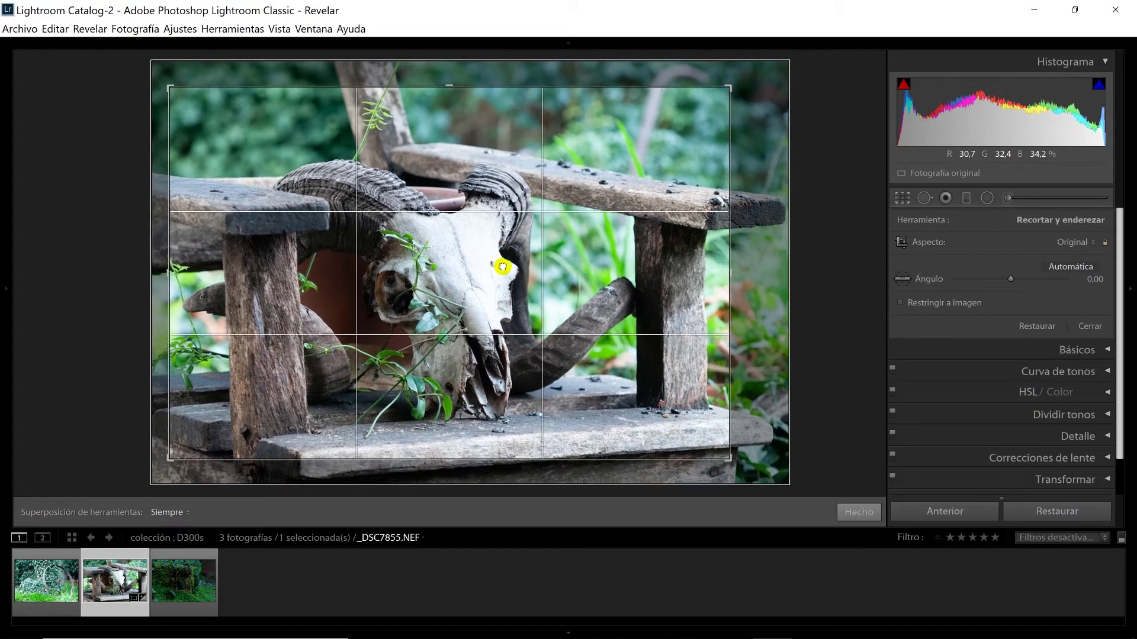
{"action": "left_click_drag", "start_coordinate": [502, 267], "coordinate": [488, 236]}
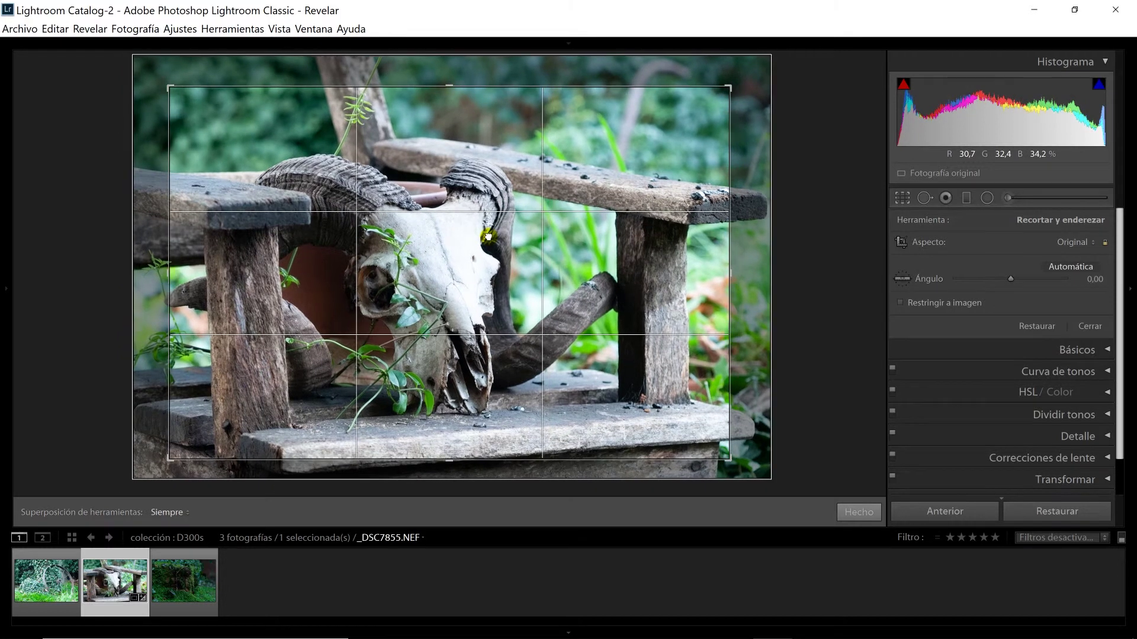
{"action": "left_click", "coordinate": [859, 513]}
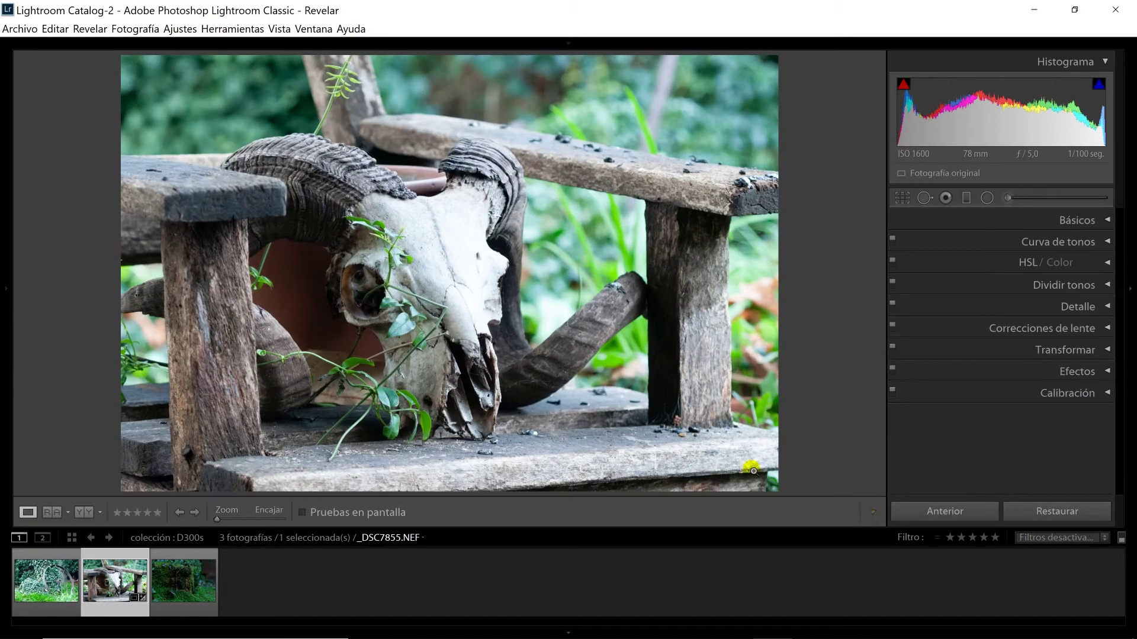
- Expand the Básicos section, try lowering Exposición to about −2,90 on the skull photo, and reset the slider
{"action": "left_click", "coordinate": [1105, 220]}
{"action": "left_click", "coordinate": [1095, 62]}
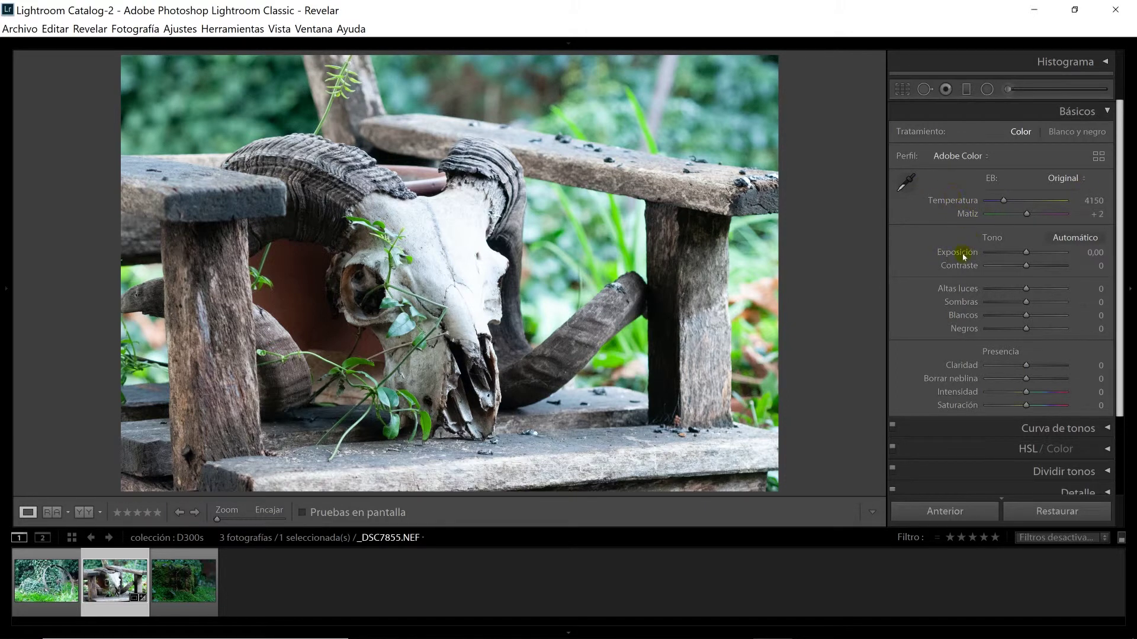
{"action": "mouse_move", "coordinate": [1026, 253]}
{"action": "left_mouse_down"}
{"action": "mouse_move", "coordinate": [1002, 251]}
{"action": "mouse_move", "coordinate": [1040, 254]}
{"action": "mouse_move", "coordinate": [989, 252]}
{"action": "mouse_move", "coordinate": [1025, 251]}
{"action": "left_mouse_up"}
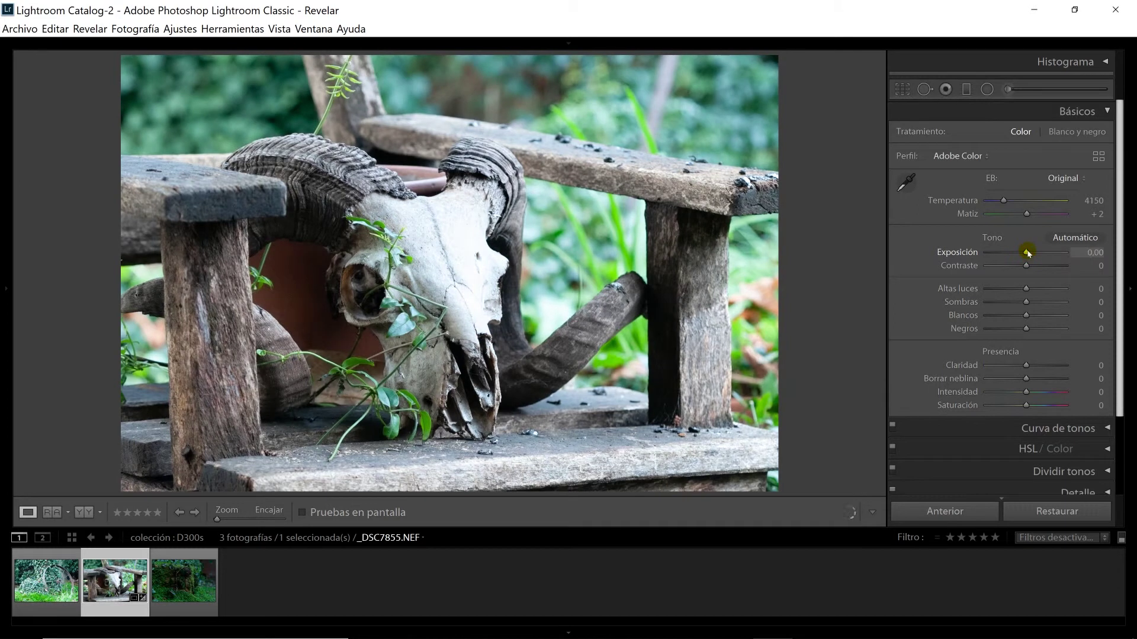
{"action": "left_click_drag", "start_coordinate": [1028, 253], "coordinate": [1005, 269]}
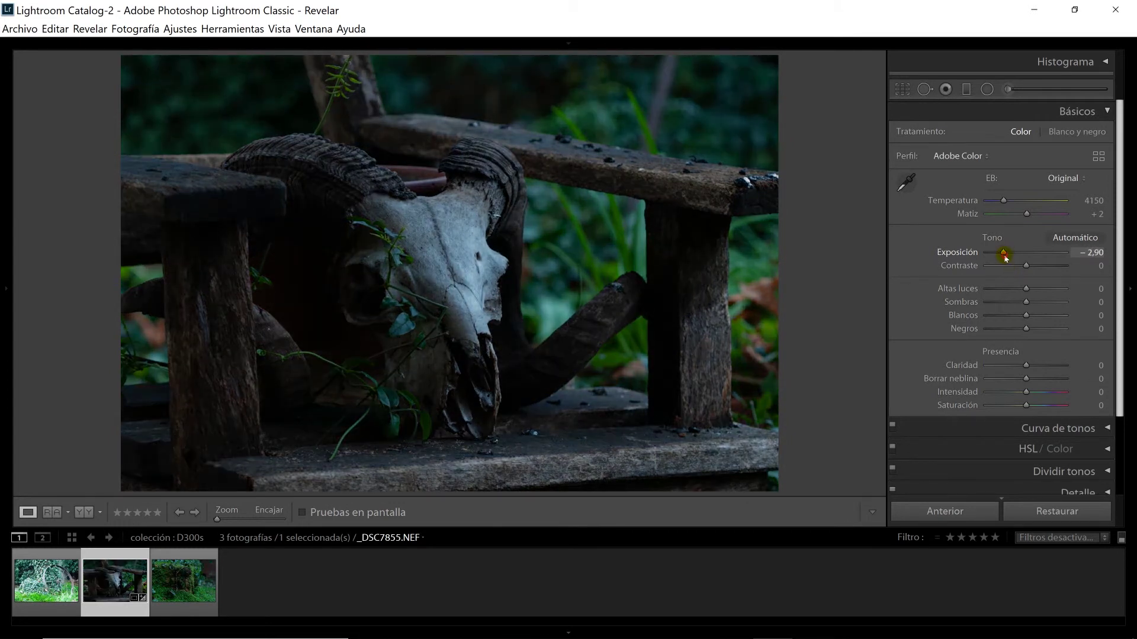
{"action": "left_click_drag", "start_coordinate": [1004, 255], "coordinate": [1006, 255]}
{"action": "double_click", "coordinate": [1007, 253]}
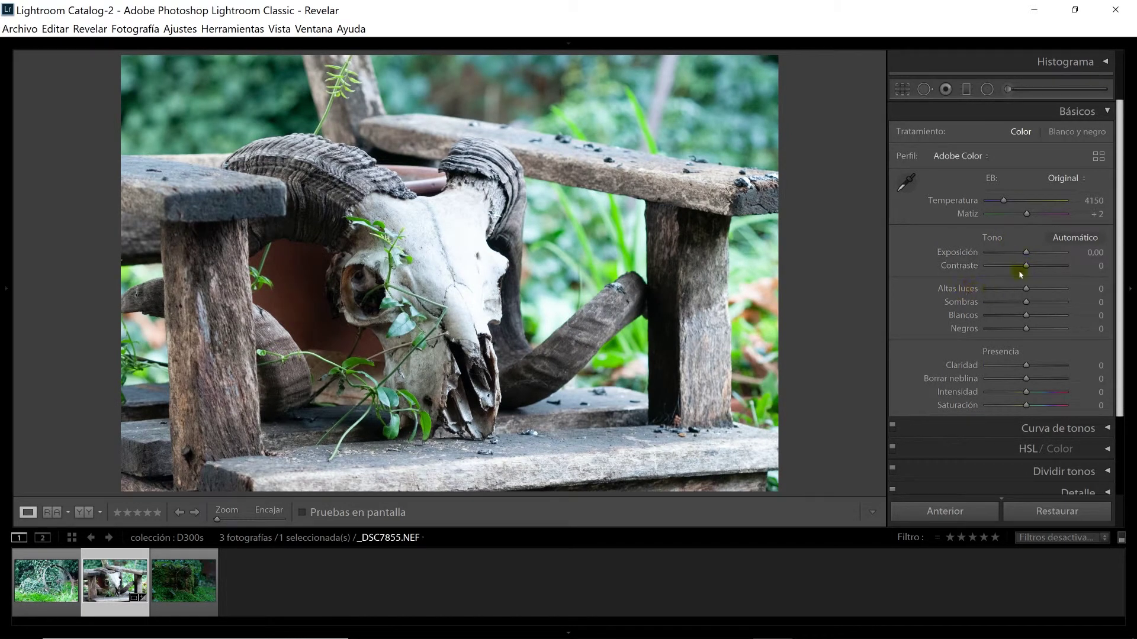
- Try Claridad on the skull photo at values from negative up to +100, and reset it to 0
{"action": "left_click", "coordinate": [1065, 61]}
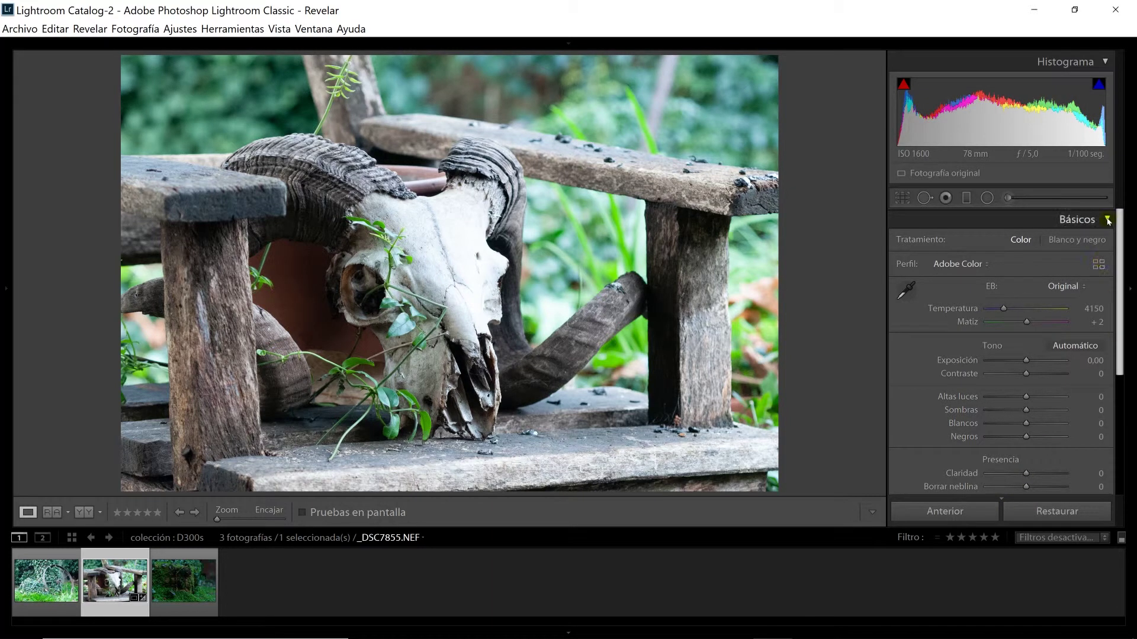
{"action": "scroll", "coordinate": [1060, 331], "scroll_direction": "down", "scroll_amount": 3}
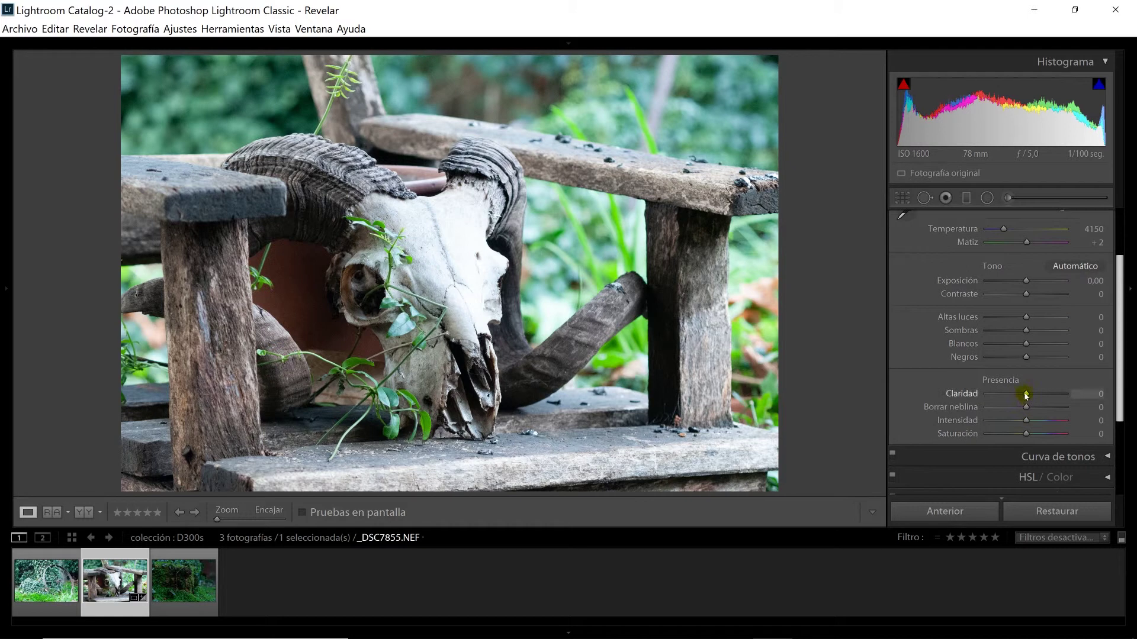
{"action": "key", "text": "ctrl+0"}
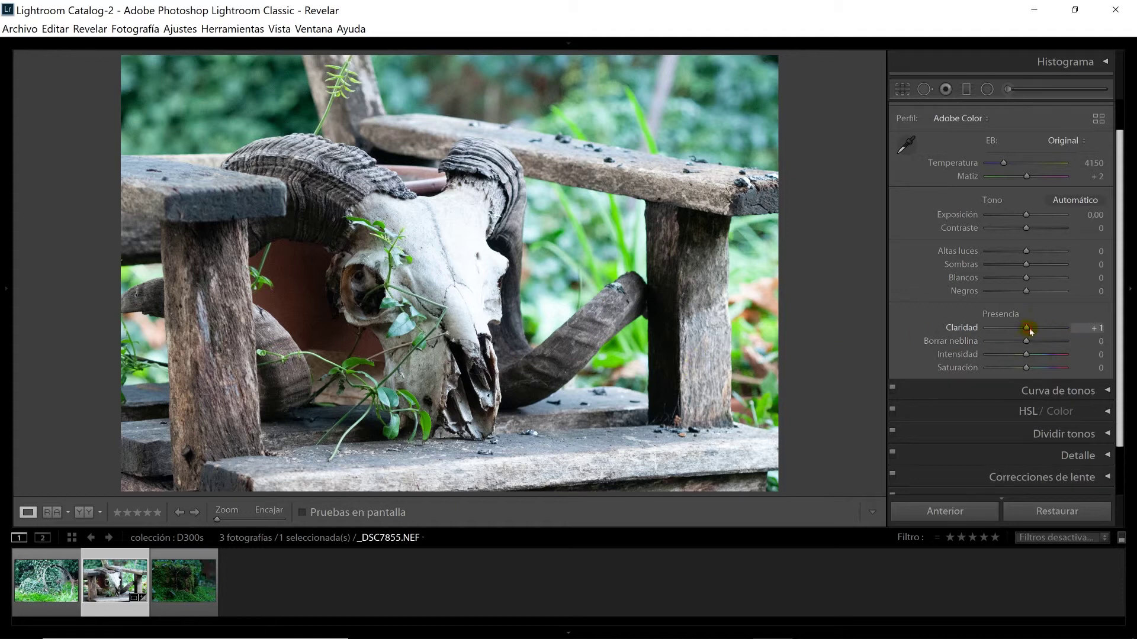
{"action": "left_click_drag", "start_coordinate": [1045, 331], "coordinate": [1086, 333]}
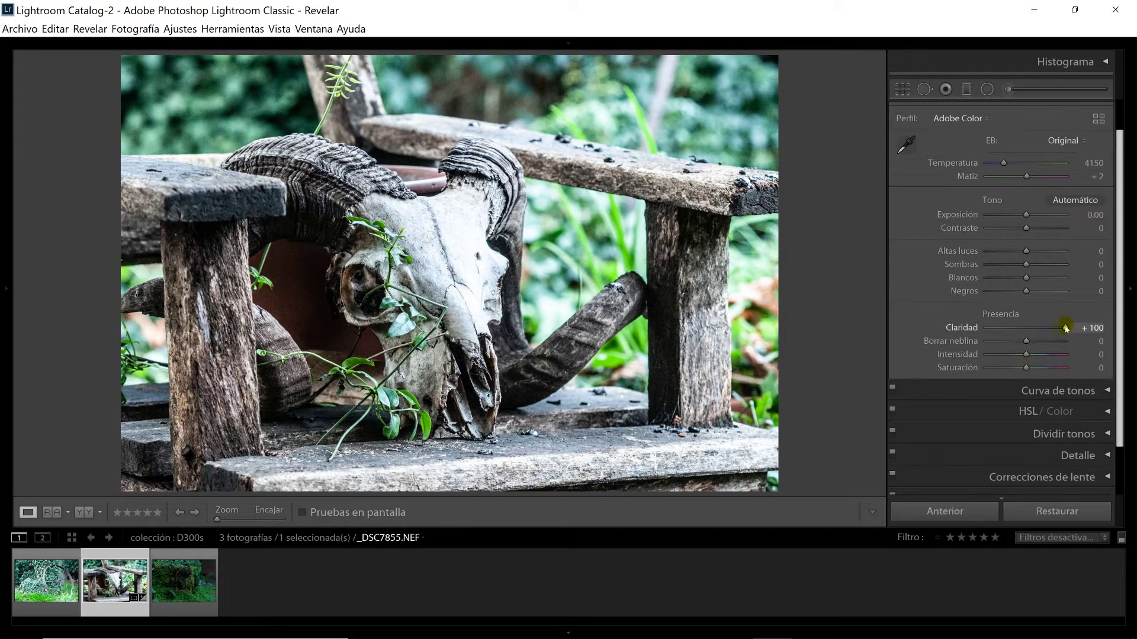
{"action": "left_click_drag", "start_coordinate": [1046, 331], "coordinate": [975, 327]}
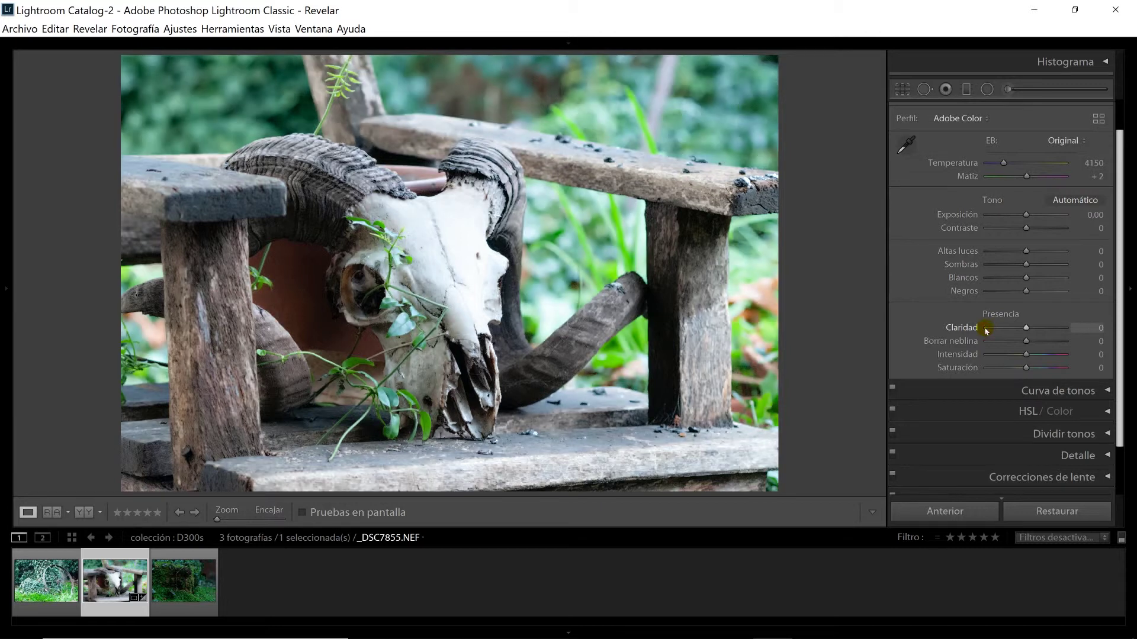
{"action": "left_click_drag", "start_coordinate": [1026, 327], "coordinate": [1064, 328]}
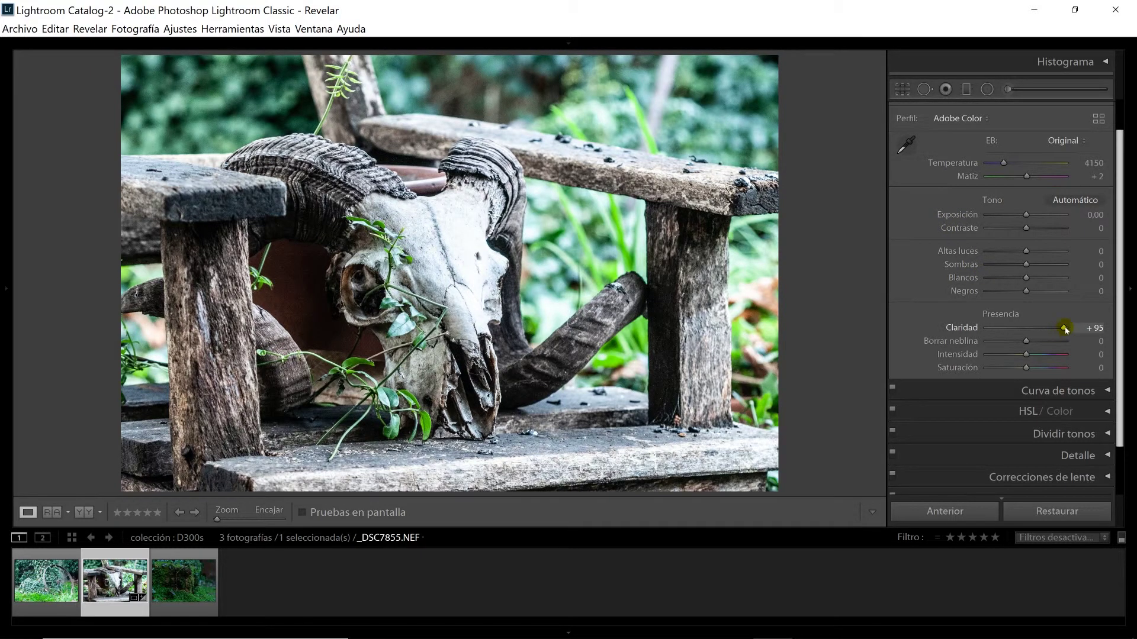
{"action": "double_click", "coordinate": [1064, 329]}
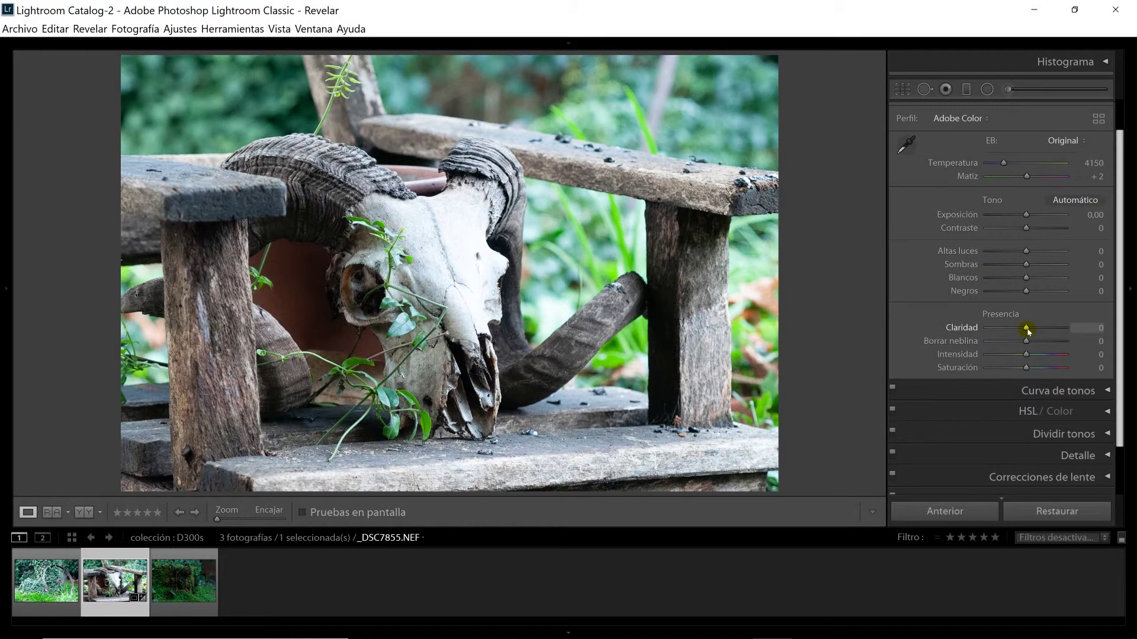
{"action": "left_click_drag", "start_coordinate": [1048, 330], "coordinate": [1088, 332]}
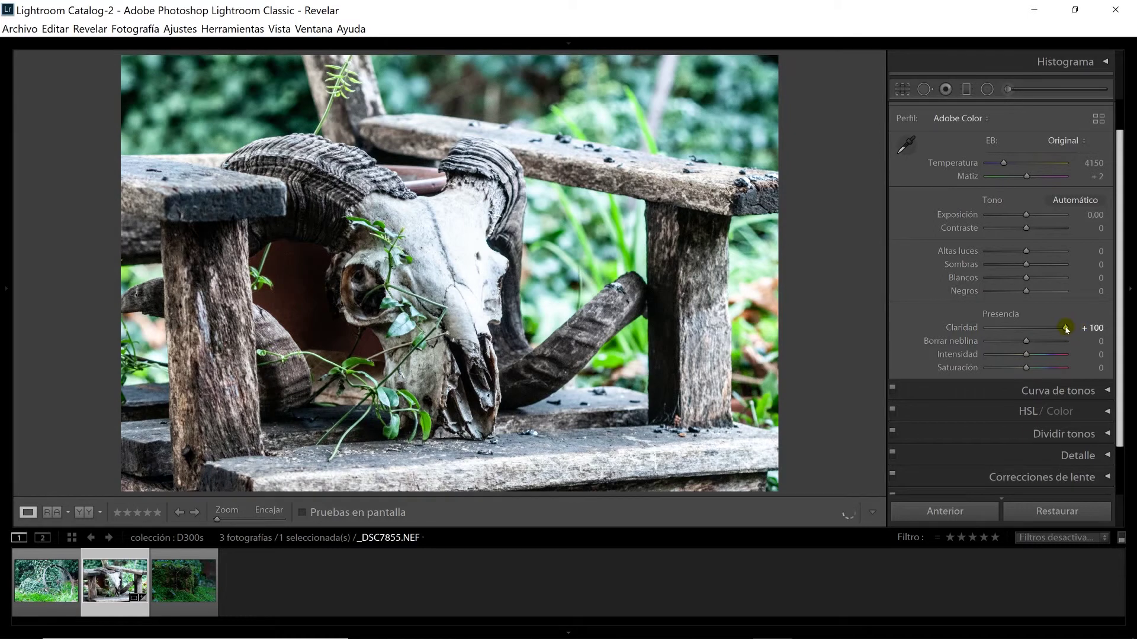
{"action": "double_click", "coordinate": [1066, 329]}
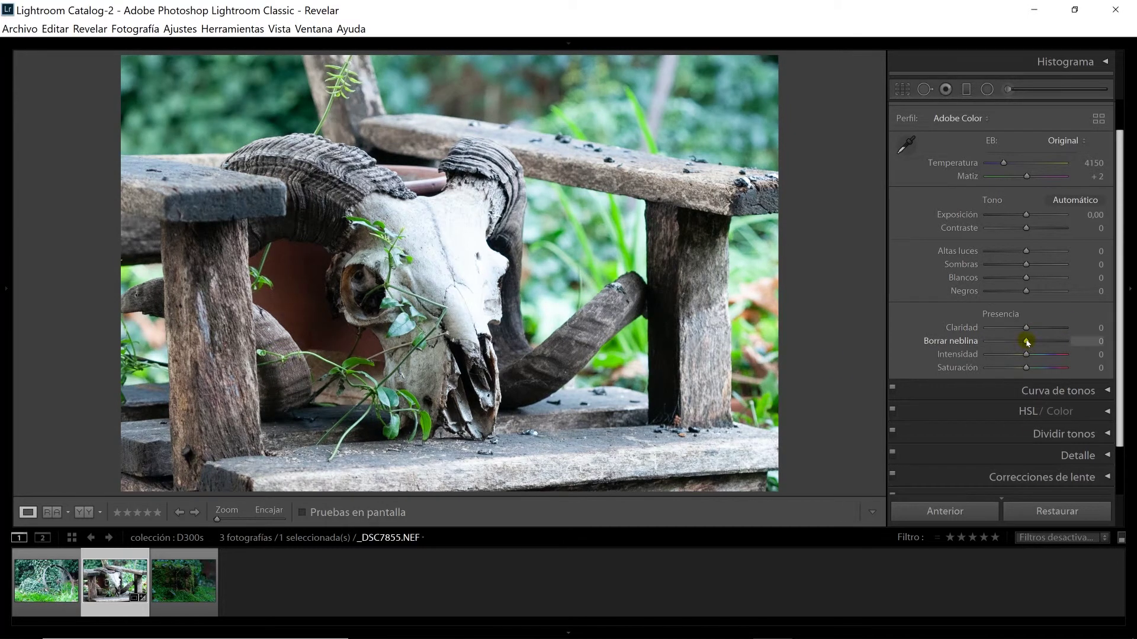
- On the wagon wheel photo, try Borrar neblina at −100, and reset both that slider and Exposición
{"action": "key", "text": "Left"}
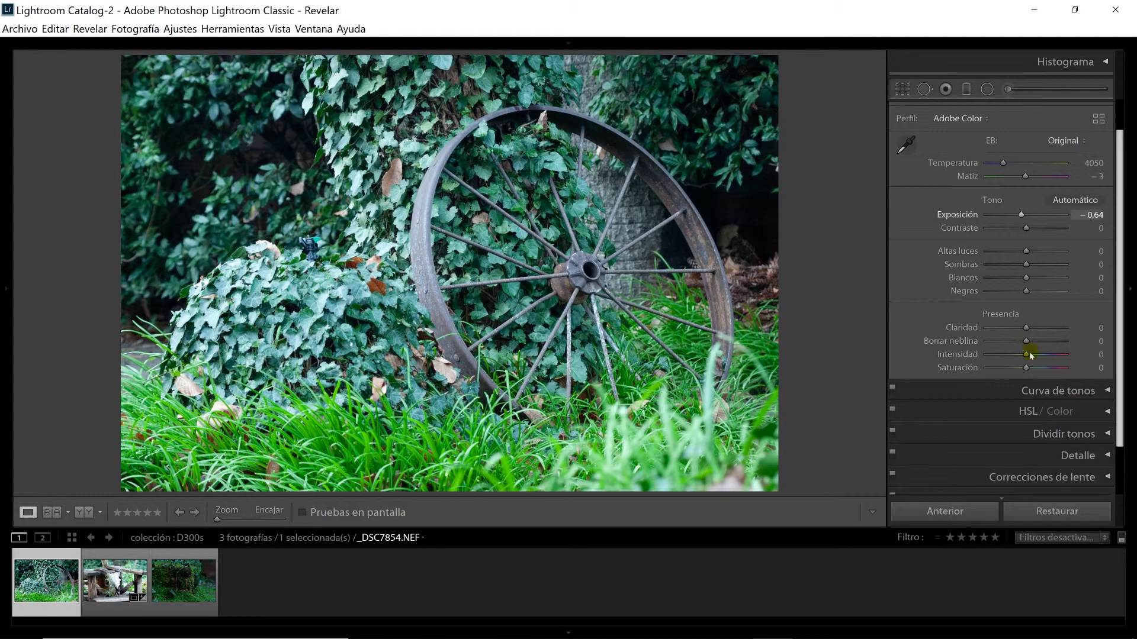
{"action": "left_click_drag", "start_coordinate": [1030, 343], "coordinate": [984, 343]}
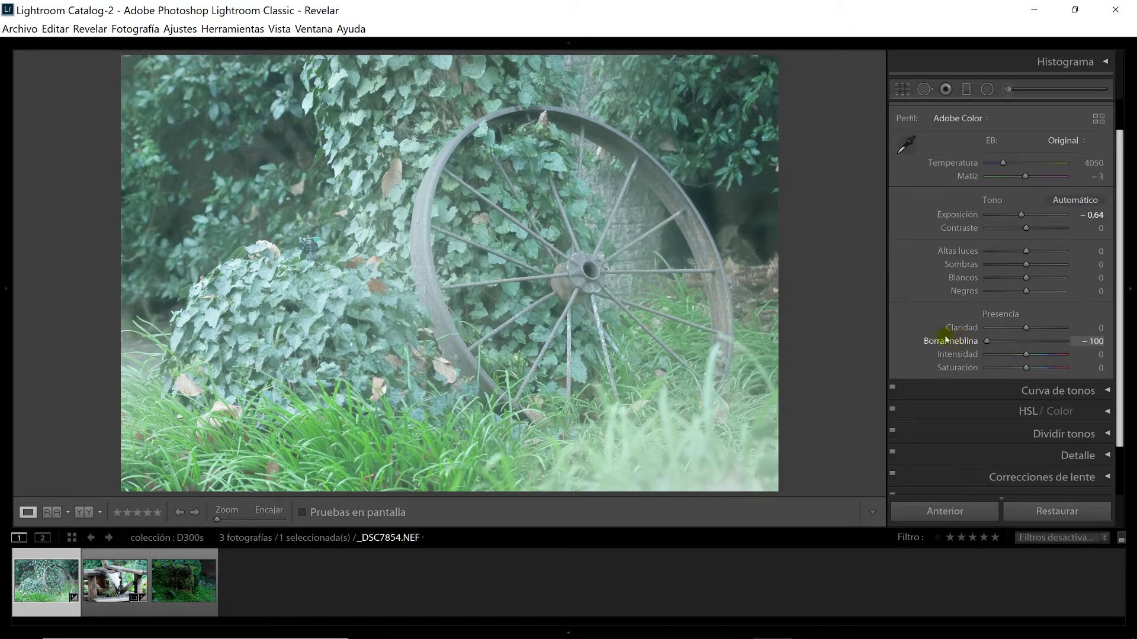
{"action": "mouse_move", "coordinate": [990, 342]}
{"action": "left_mouse_down"}
{"action": "mouse_move", "coordinate": [1021, 354]}
{"action": "mouse_move", "coordinate": [994, 341]}
{"action": "left_mouse_up"}
{"action": "double_click", "coordinate": [994, 341]}
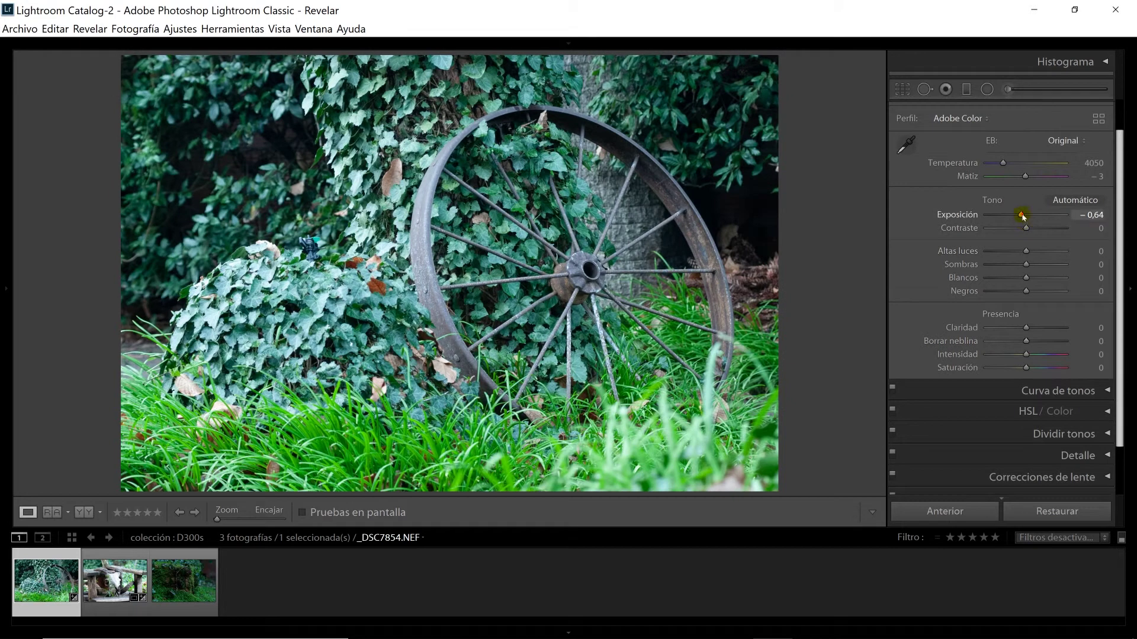
{"action": "double_click", "coordinate": [1021, 215]}
- Return to the skull photo and compare Intensidad at +100 with Saturación at +100, resetting each slider to 0
{"action": "key", "text": "Right"}
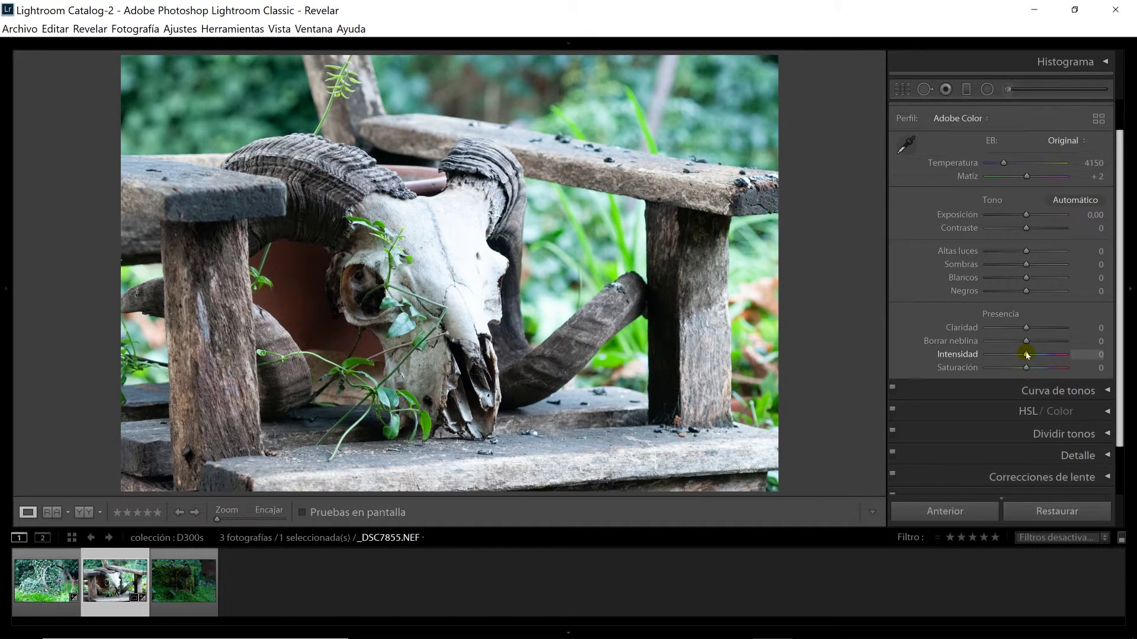
{"action": "left_click_drag", "start_coordinate": [1027, 354], "coordinate": [1091, 355]}
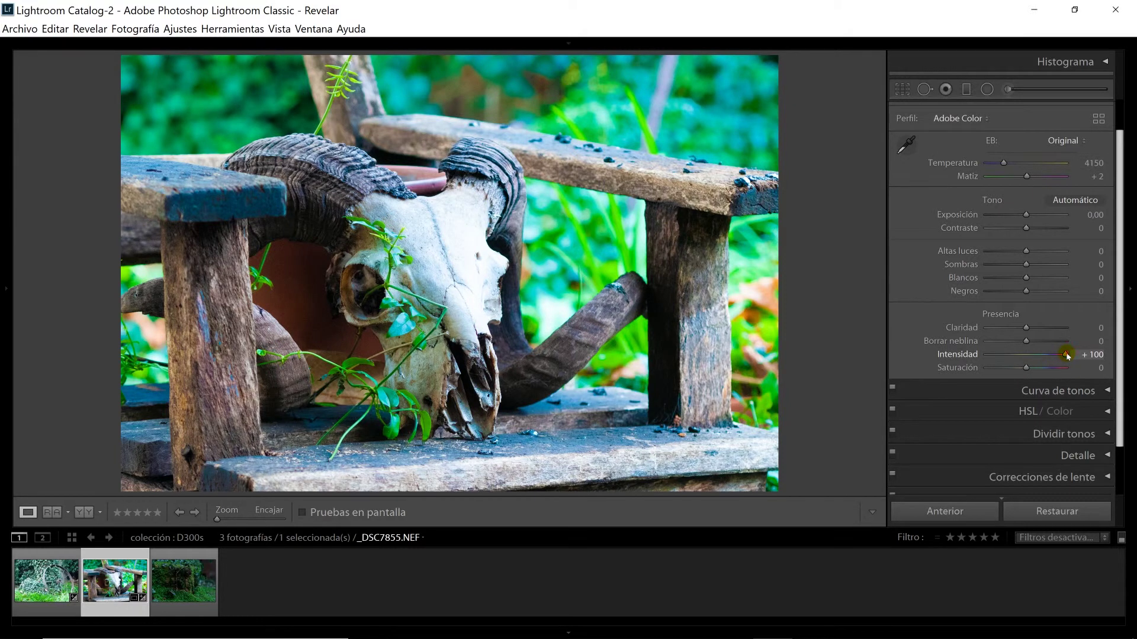
{"action": "double_click", "coordinate": [1066, 354]}
{"action": "left_click_drag", "start_coordinate": [1026, 368], "coordinate": [1082, 369]}
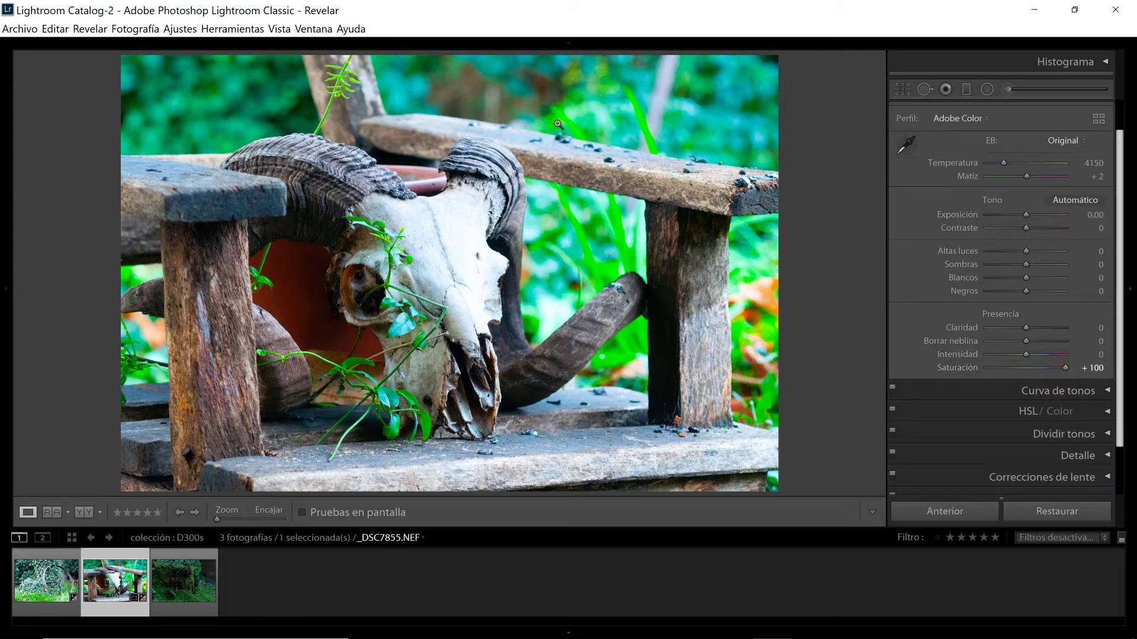
{"action": "double_click", "coordinate": [1066, 369]}
{"action": "left_click_drag", "start_coordinate": [1060, 356], "coordinate": [1066, 358]}
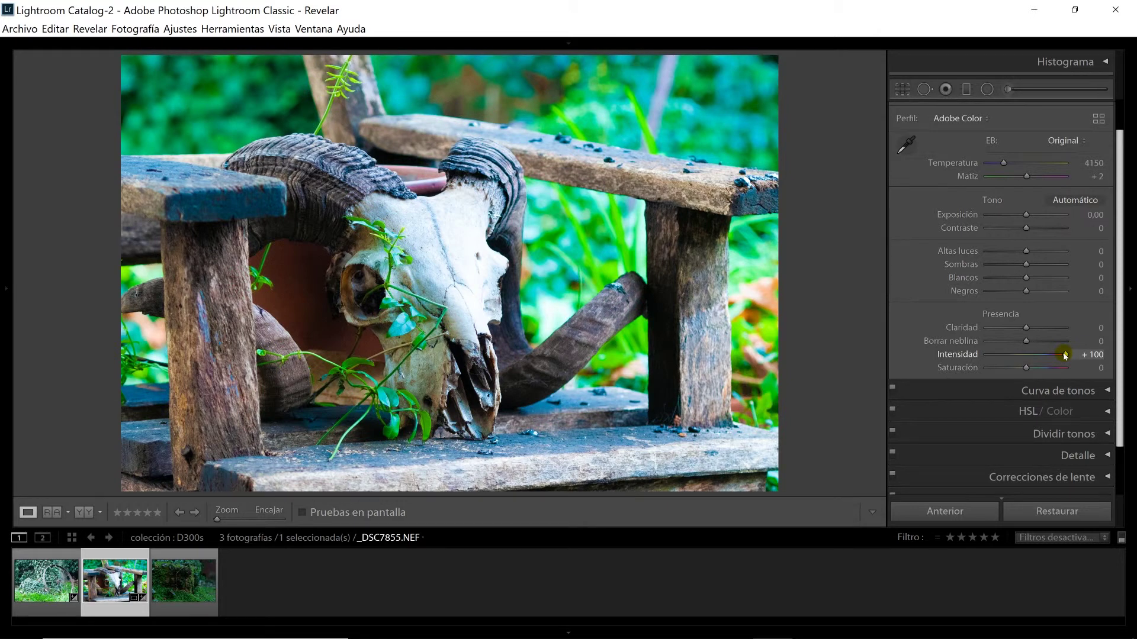
{"action": "double_click", "coordinate": [1066, 355]}
{"action": "left_click_drag", "start_coordinate": [1065, 369], "coordinate": [1067, 370]}
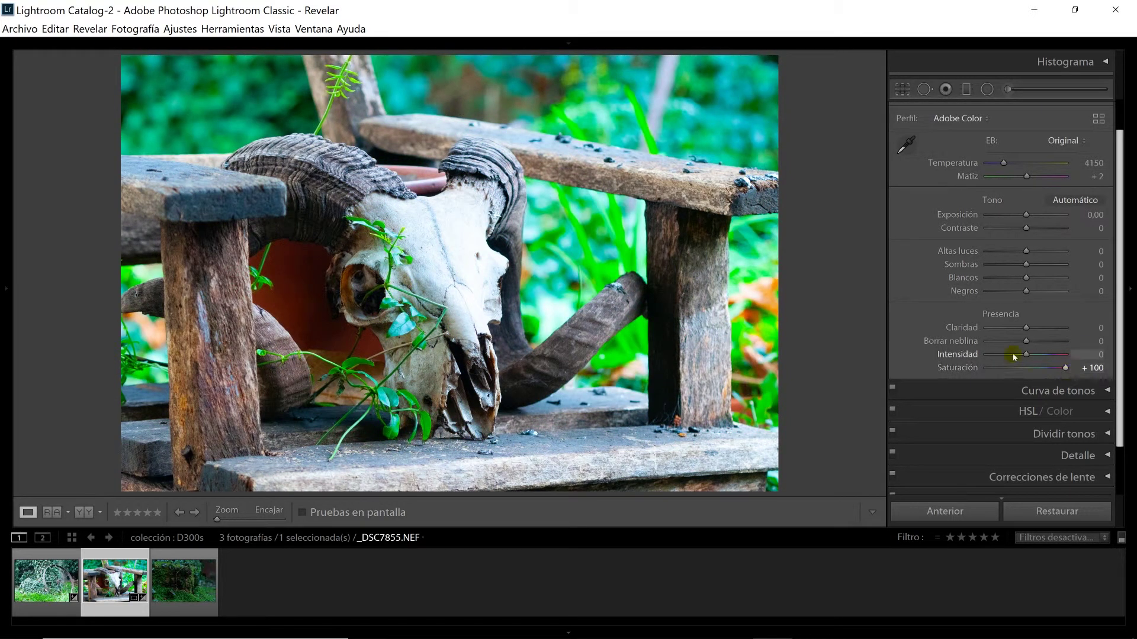
{"action": "left_click_drag", "start_coordinate": [1066, 369], "coordinate": [1026, 369]}
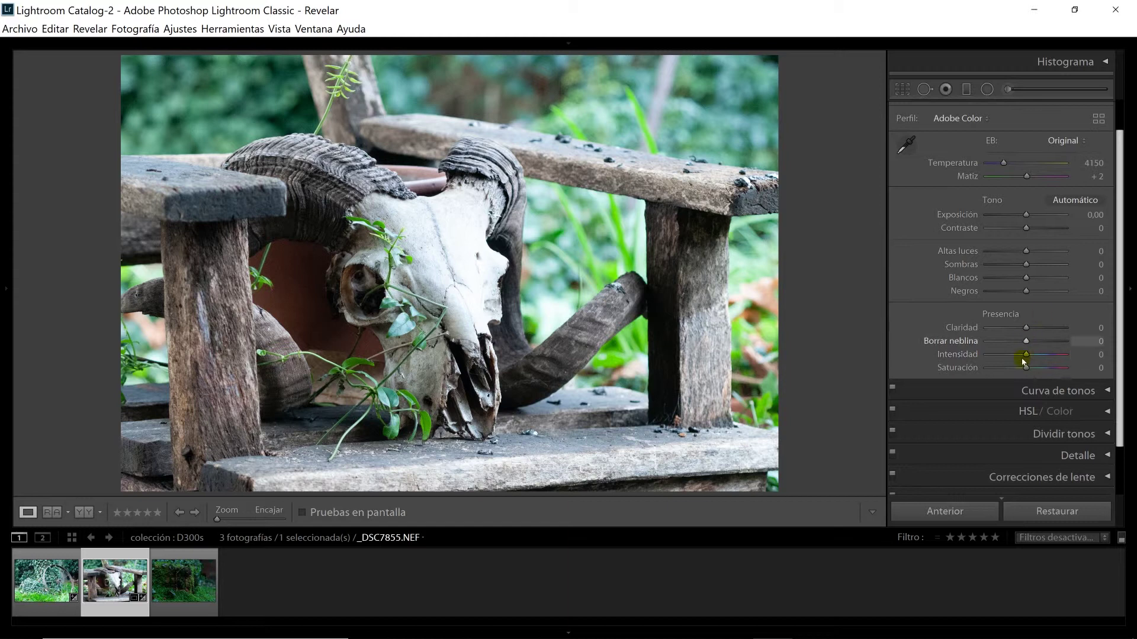
- Try Intensidad at +100 and at negative values, try Saturación at −100, and reset both to 0
{"action": "left_click_drag", "start_coordinate": [1027, 355], "coordinate": [1095, 355]}
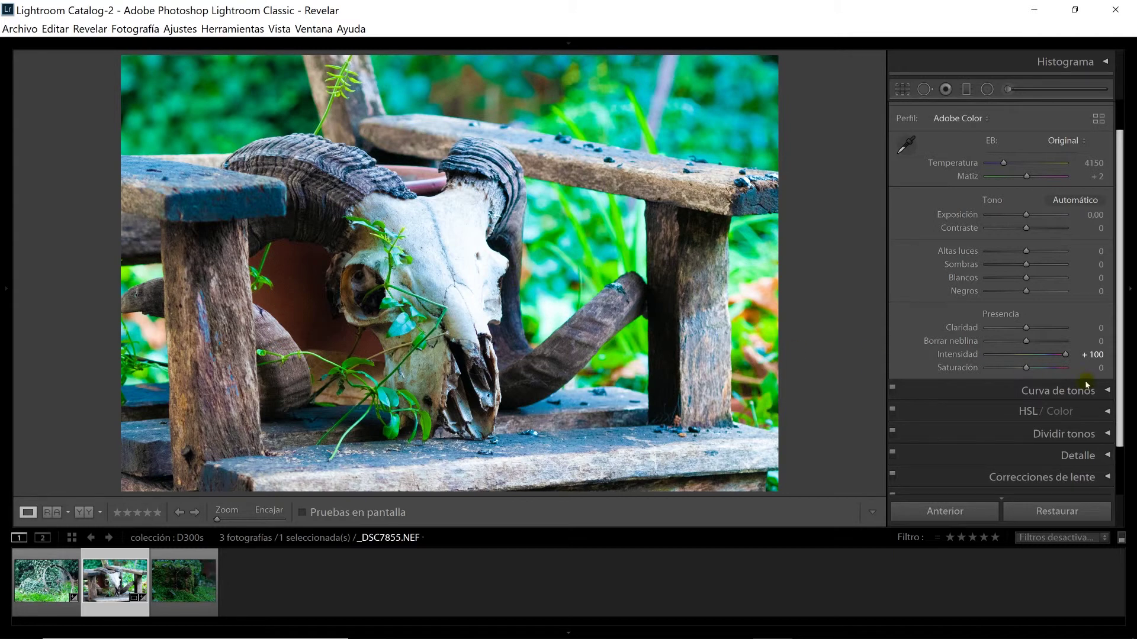
{"action": "left_click_drag", "start_coordinate": [1068, 359], "coordinate": [965, 356]}
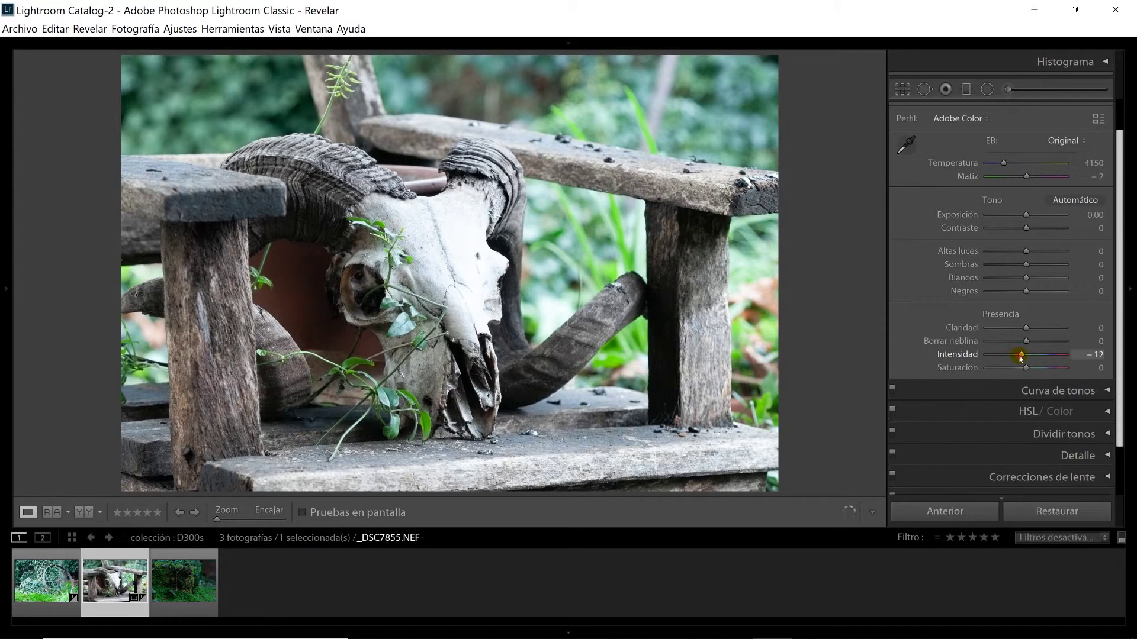
{"action": "double_click", "coordinate": [1016, 355]}
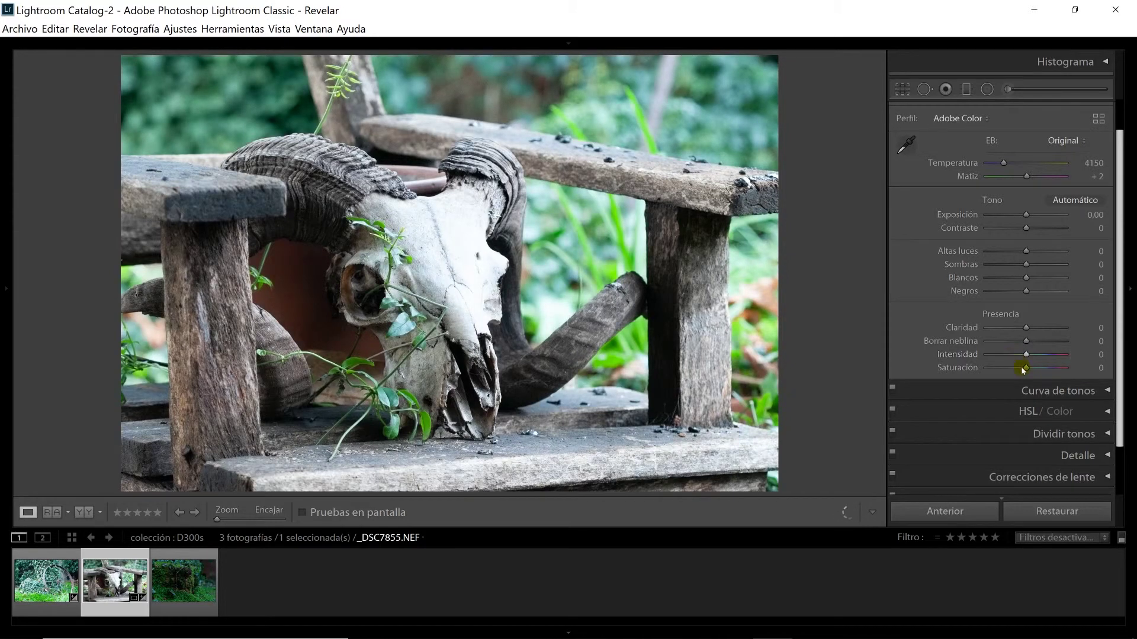
{"action": "left_click_drag", "start_coordinate": [1026, 368], "coordinate": [972, 378]}
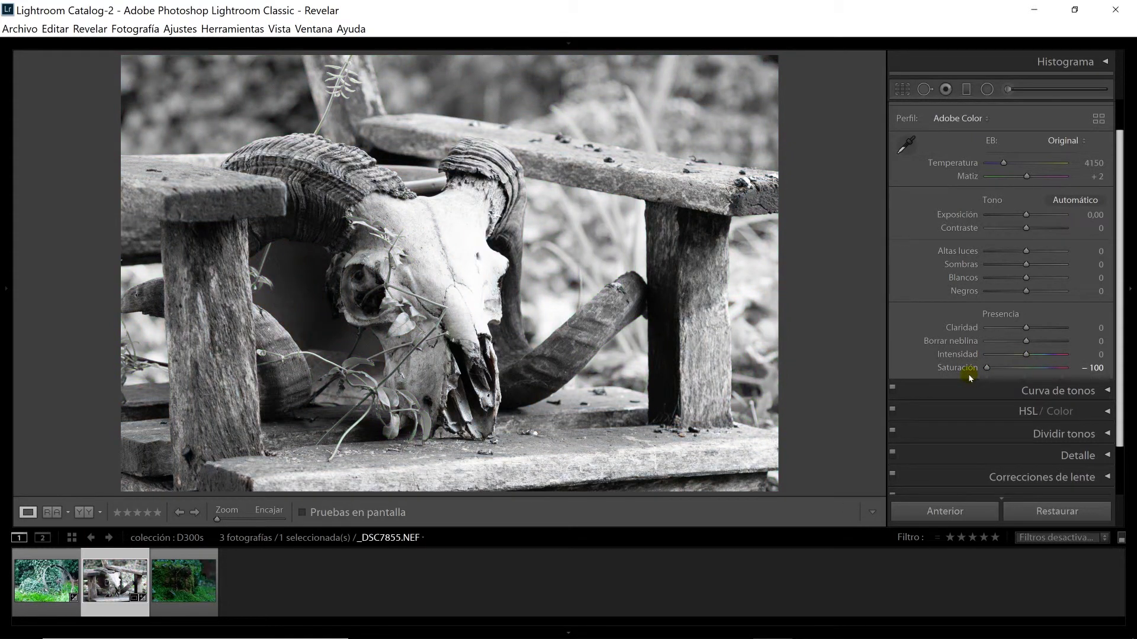
{"action": "double_click", "coordinate": [988, 367]}
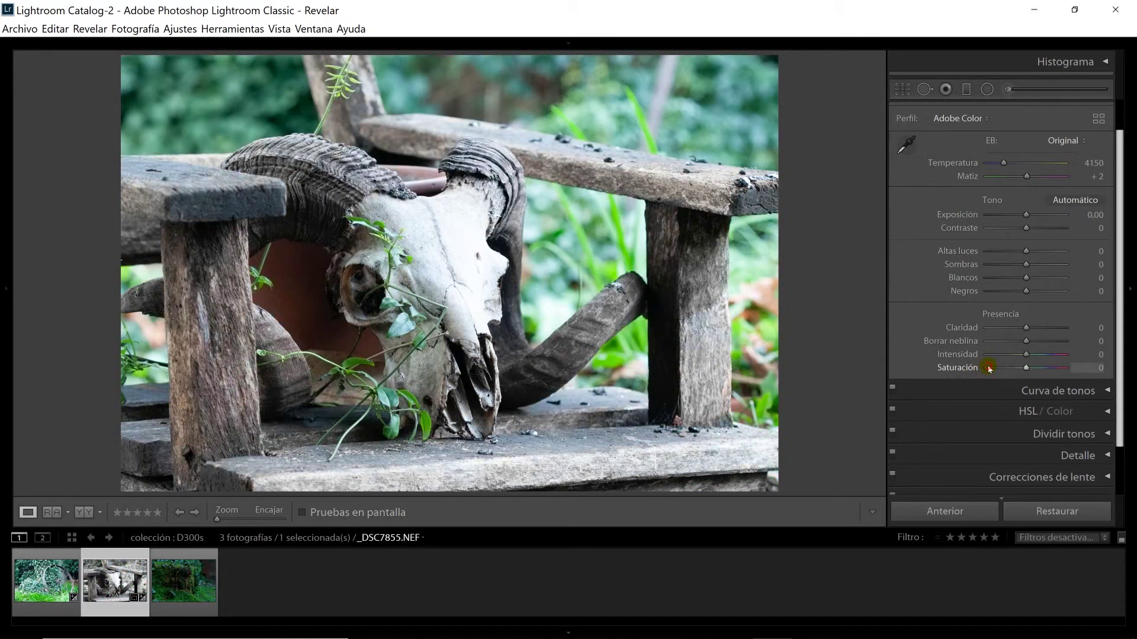
- In Curva de tonos, darken the curve's Sombras to about −46 and lift its Claros to about +39
{"action": "scroll", "coordinate": [1102, 178], "scroll_direction": "up", "scroll_amount": 1}
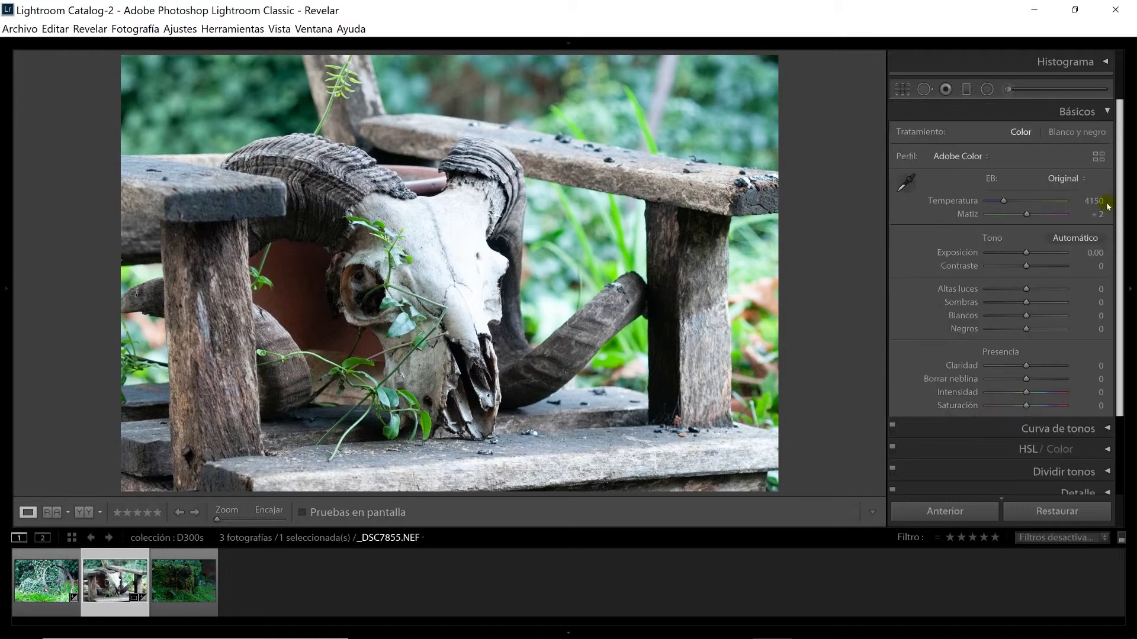
{"action": "left_click", "coordinate": [1109, 112]}
{"action": "left_click", "coordinate": [1106, 133]}
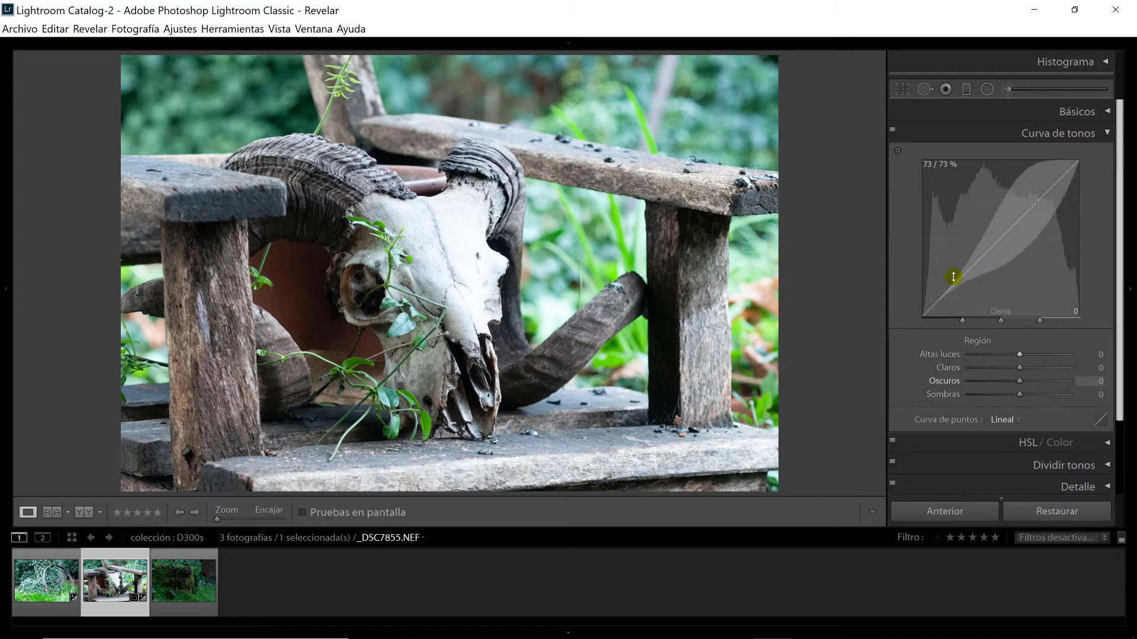
{"action": "left_click_drag", "start_coordinate": [959, 279], "coordinate": [960, 286]}
{"action": "left_click_drag", "start_coordinate": [1033, 213], "coordinate": [1032, 185]}
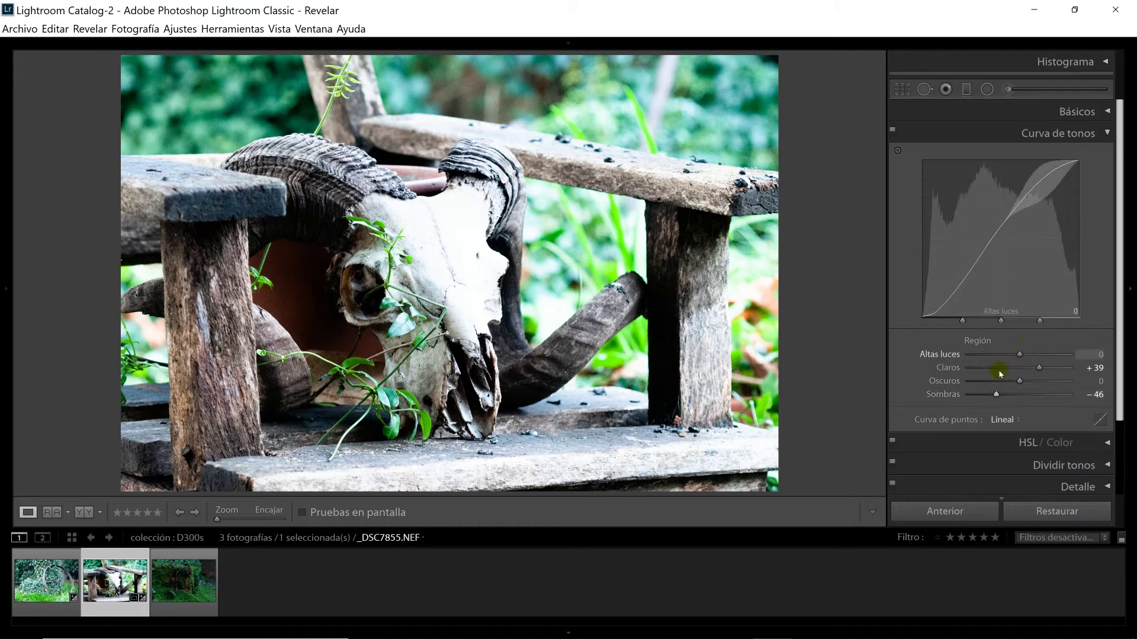
- Close Curva de tonos and show the Tono, Saturación and Luminancia color sliders together in the HSL section
{"action": "left_click", "coordinate": [1106, 134]}
{"action": "left_click", "coordinate": [1107, 155]}
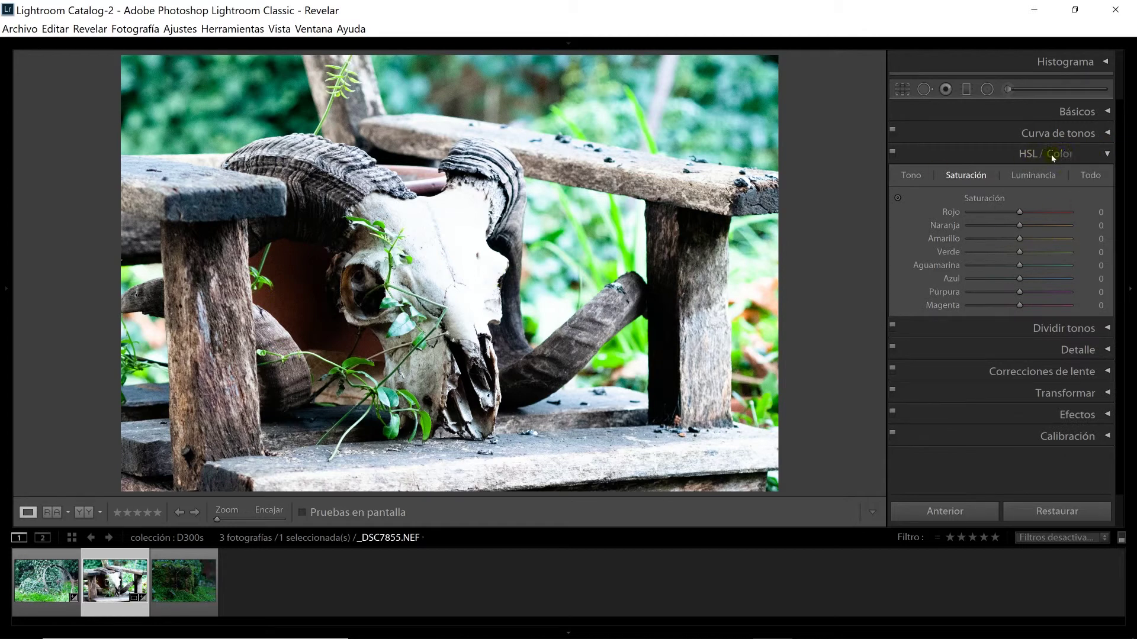
{"action": "left_click", "coordinate": [1107, 112]}
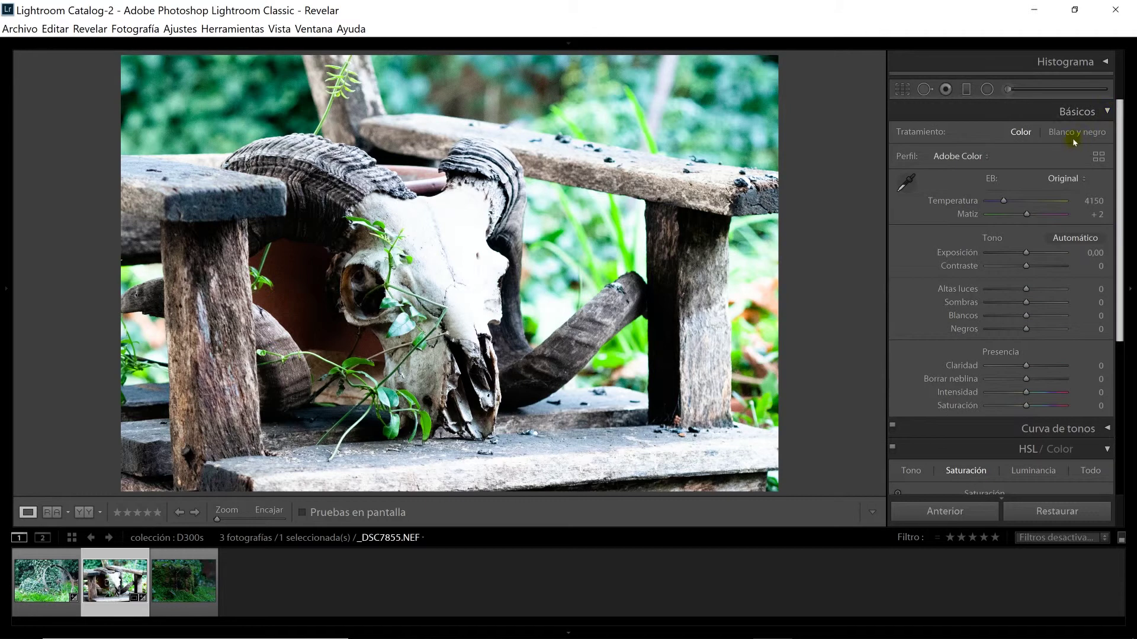
{"action": "left_click", "coordinate": [1077, 112]}
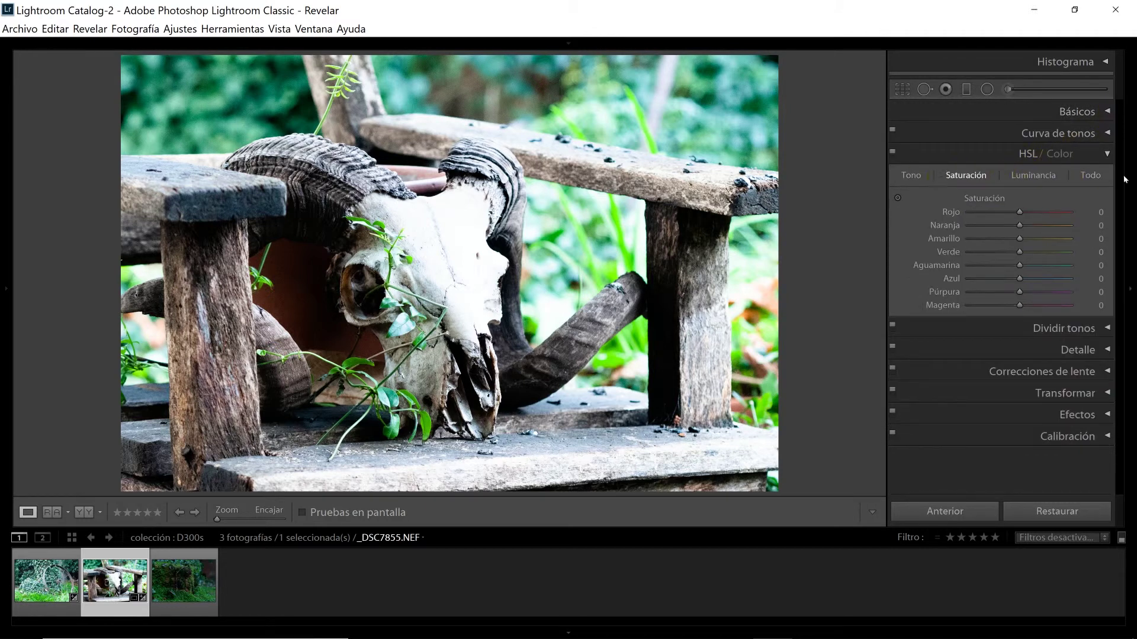
{"action": "left_click", "coordinate": [911, 175]}
{"action": "left_click", "coordinate": [1091, 175]}
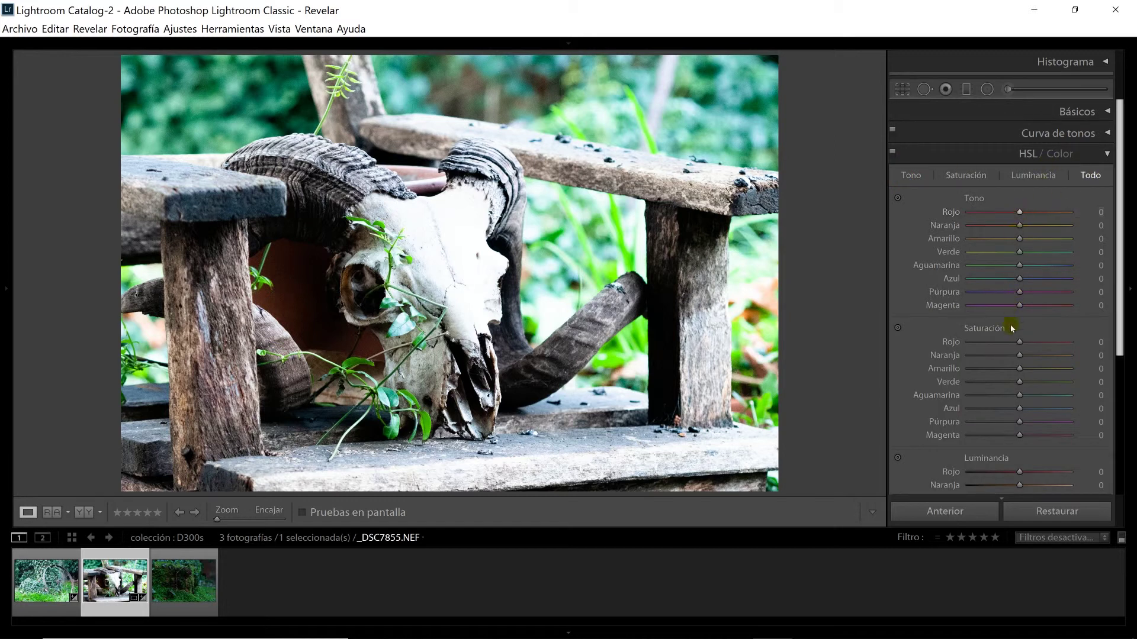
{"action": "left_click_drag", "start_coordinate": [1115, 329], "coordinate": [1109, 387]}
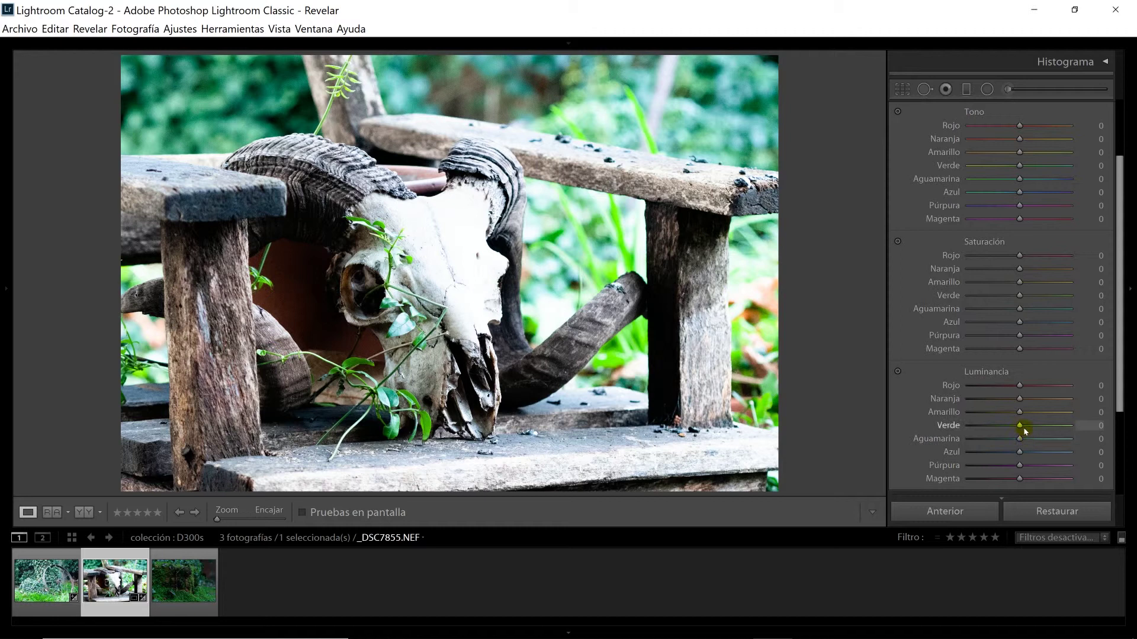
- In Luminancia, try Verde and Aguamarina at −100, and reset both sliders to 0
{"action": "left_click_drag", "start_coordinate": [1017, 429], "coordinate": [966, 428]}
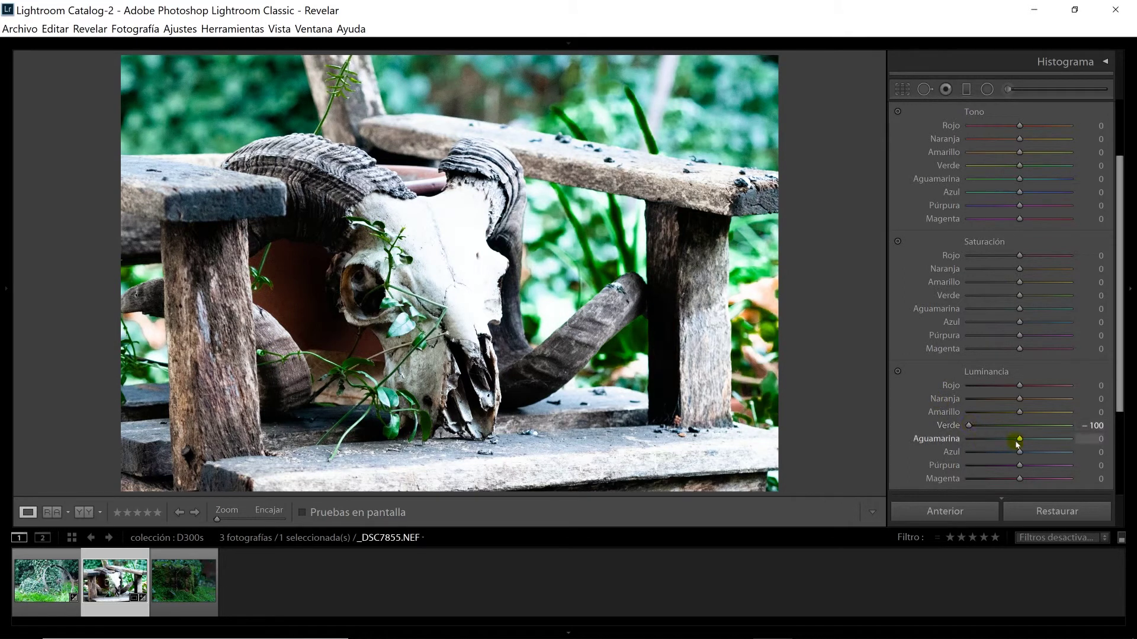
{"action": "left_click_drag", "start_coordinate": [1021, 441], "coordinate": [954, 447]}
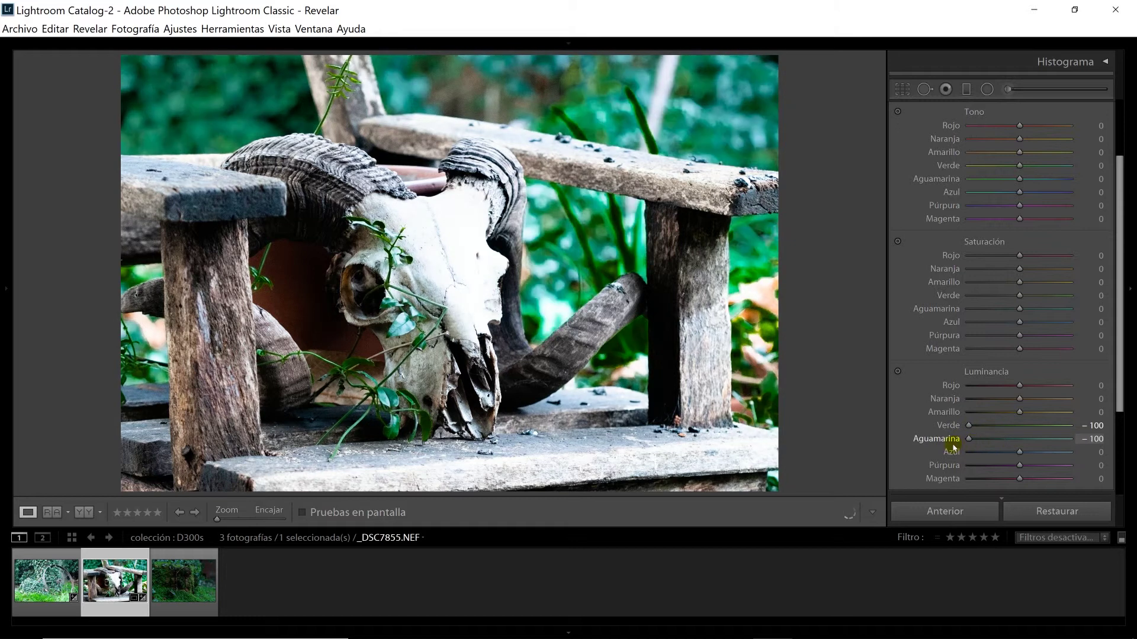
{"action": "double_click", "coordinate": [968, 425]}
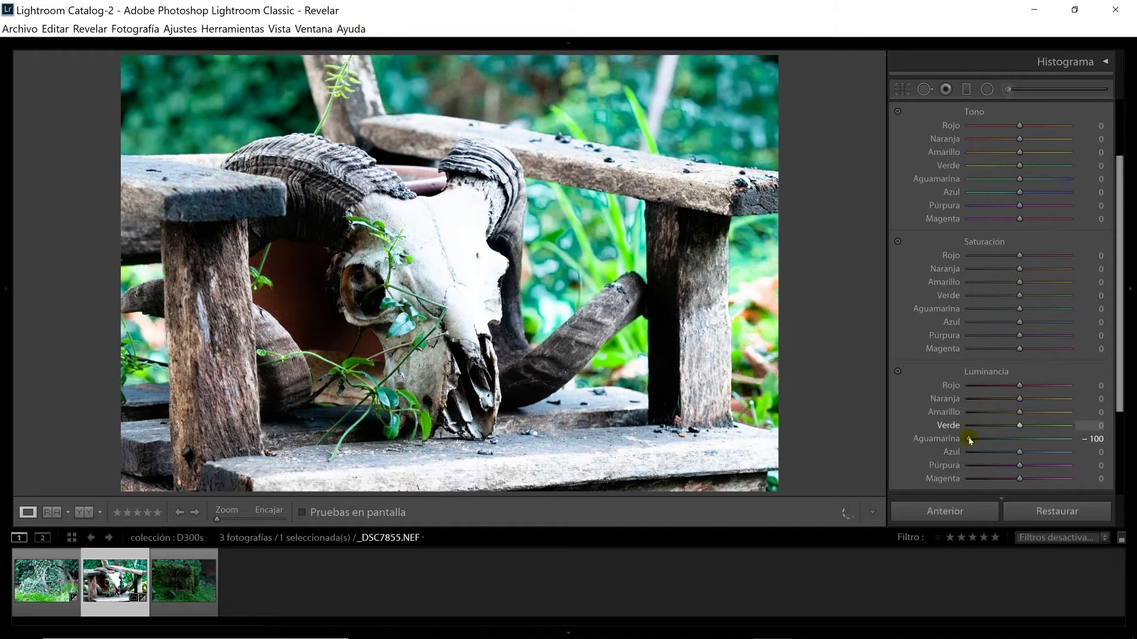
{"action": "left_click_drag", "start_coordinate": [970, 442], "coordinate": [951, 456]}
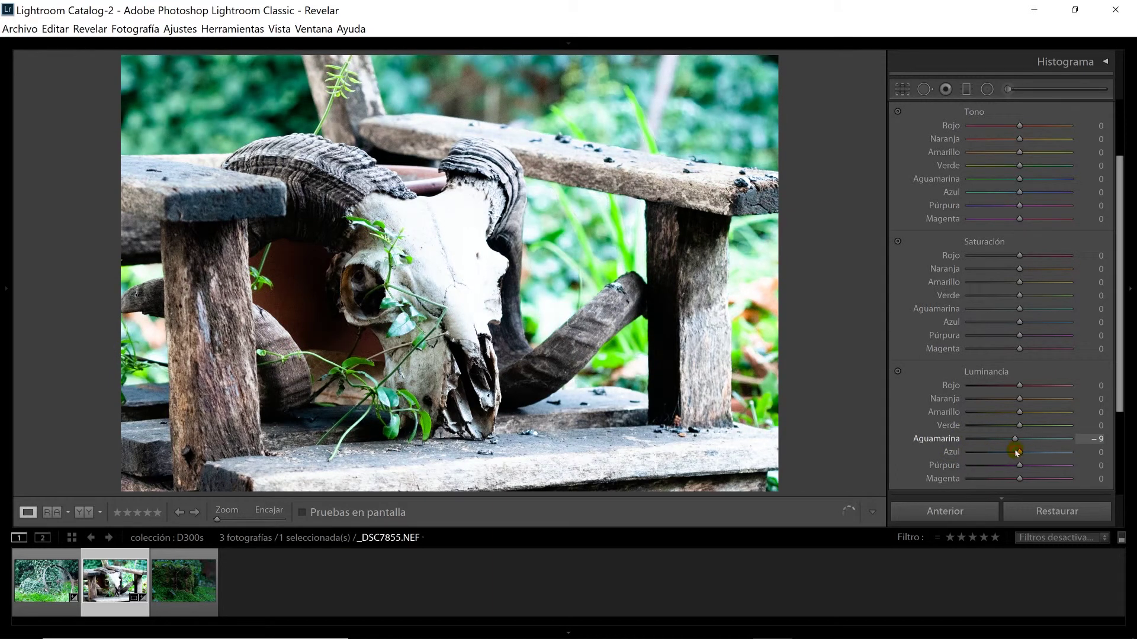
{"action": "double_click", "coordinate": [1018, 442]}
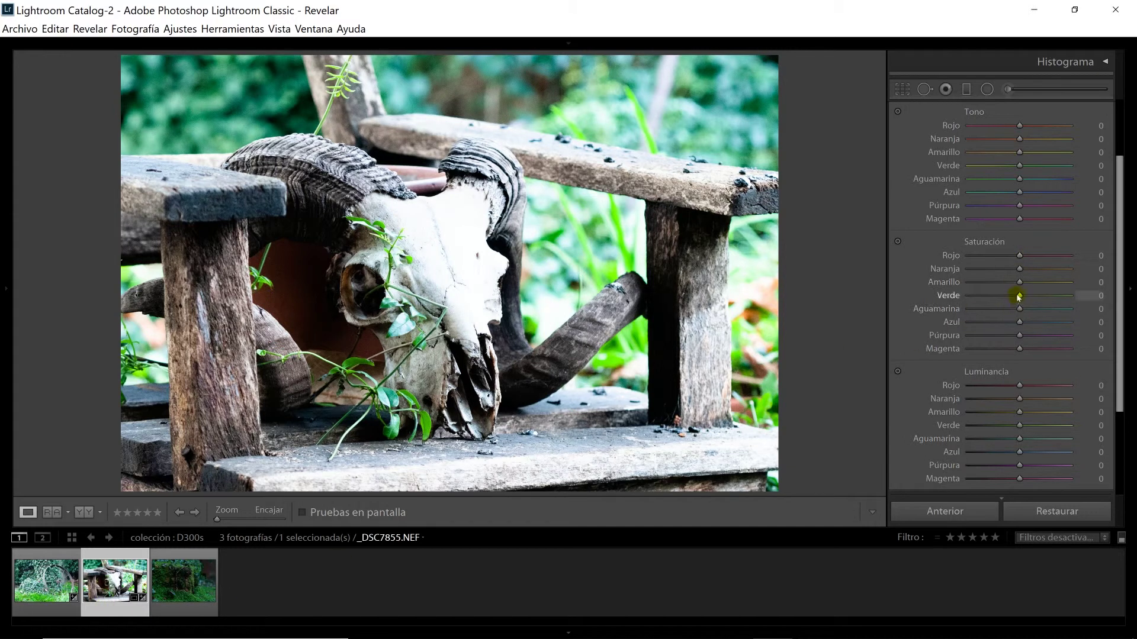
- Try a higher Saturación for Verde, try Tono at Verde −66 and Aguamarina −50, and reset these sliders to 0
{"action": "left_click_drag", "start_coordinate": [1020, 296], "coordinate": [1057, 301]}
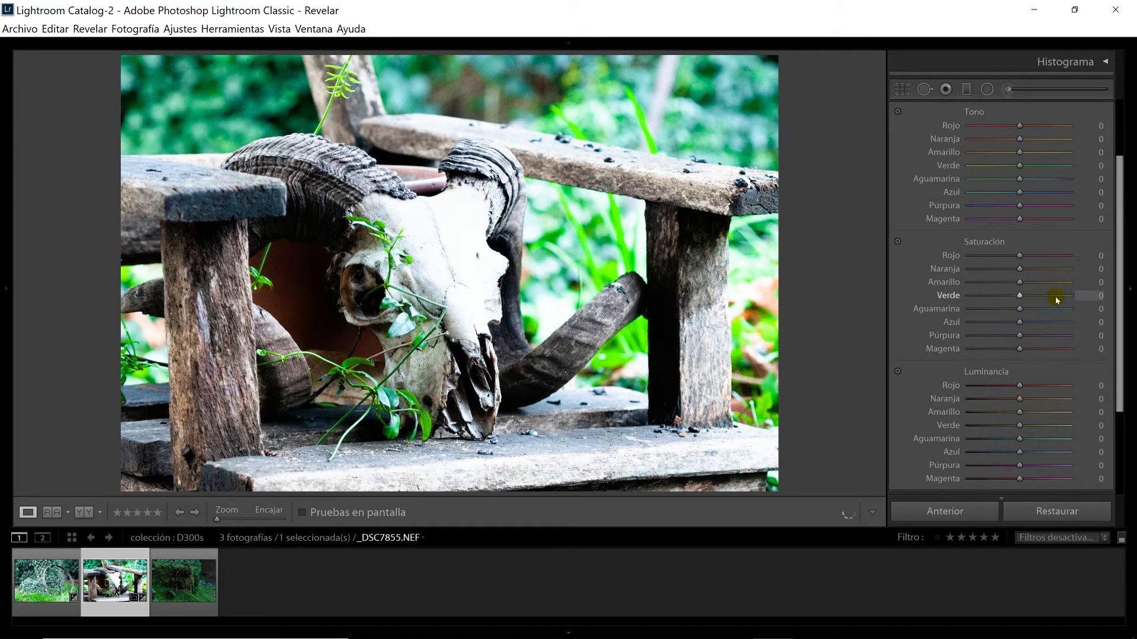
{"action": "left_click_drag", "start_coordinate": [1015, 166], "coordinate": [992, 184]}
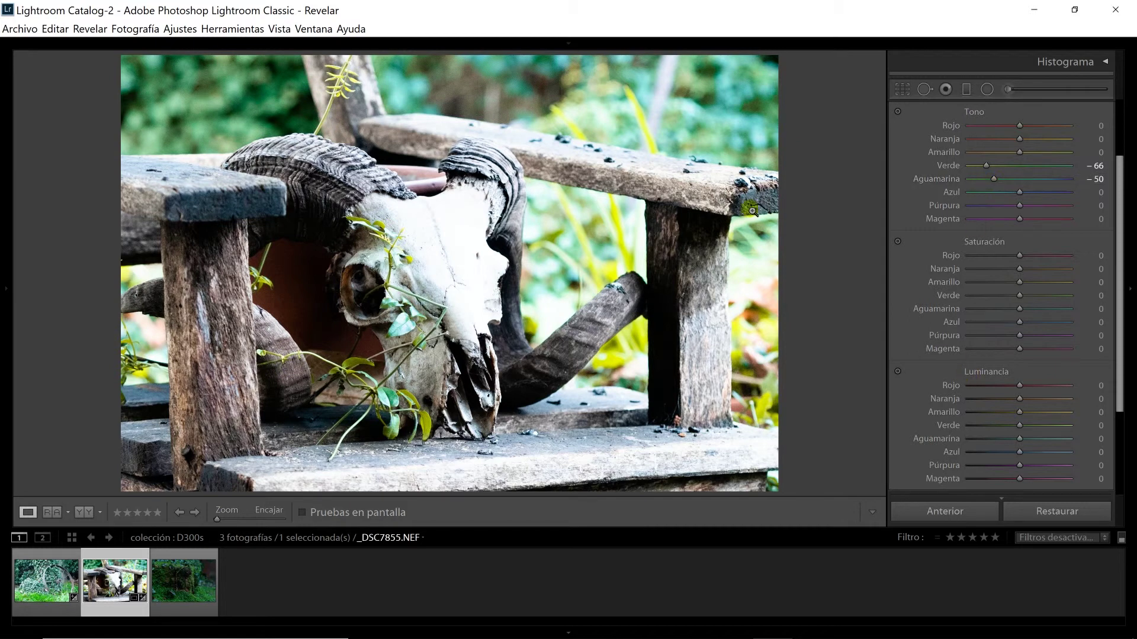
{"action": "double_click", "coordinate": [986, 166]}
{"action": "double_click", "coordinate": [993, 179]}
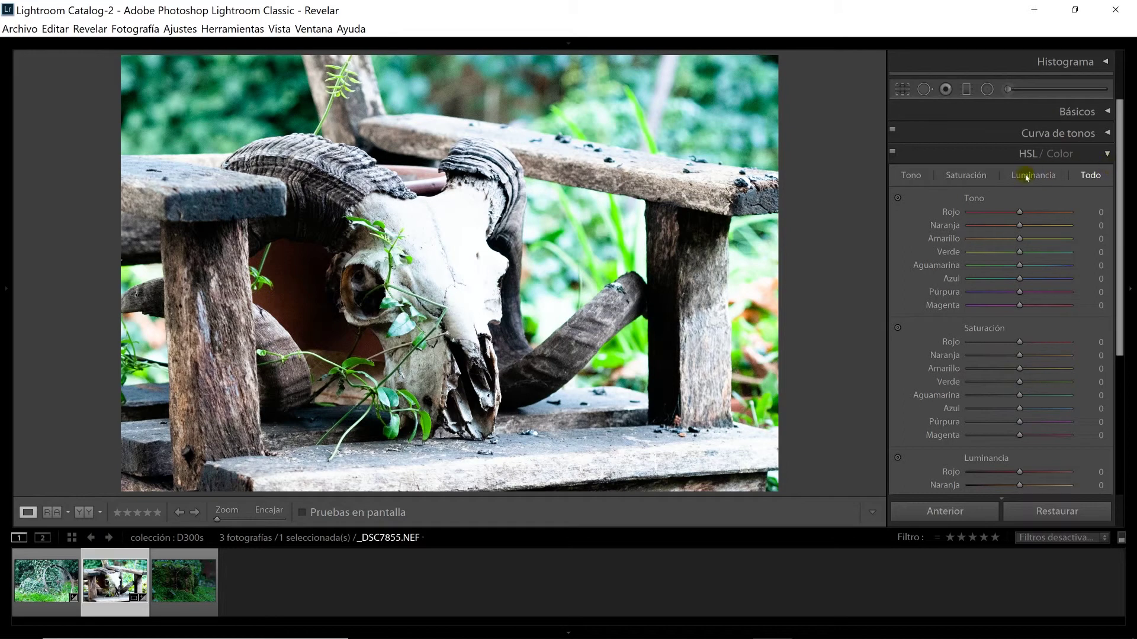
- Examine the Color version of the HSL controls for Verde and for all colors, and return to HSL before collapsing it
{"action": "left_click", "coordinate": [1060, 154]}
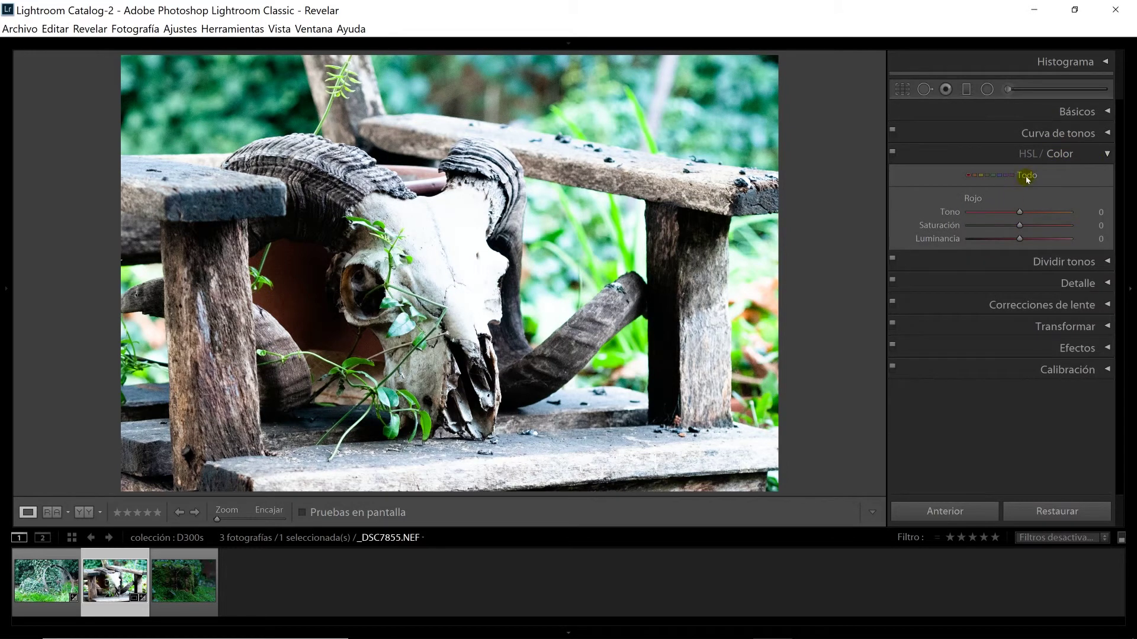
{"action": "left_click", "coordinate": [991, 176]}
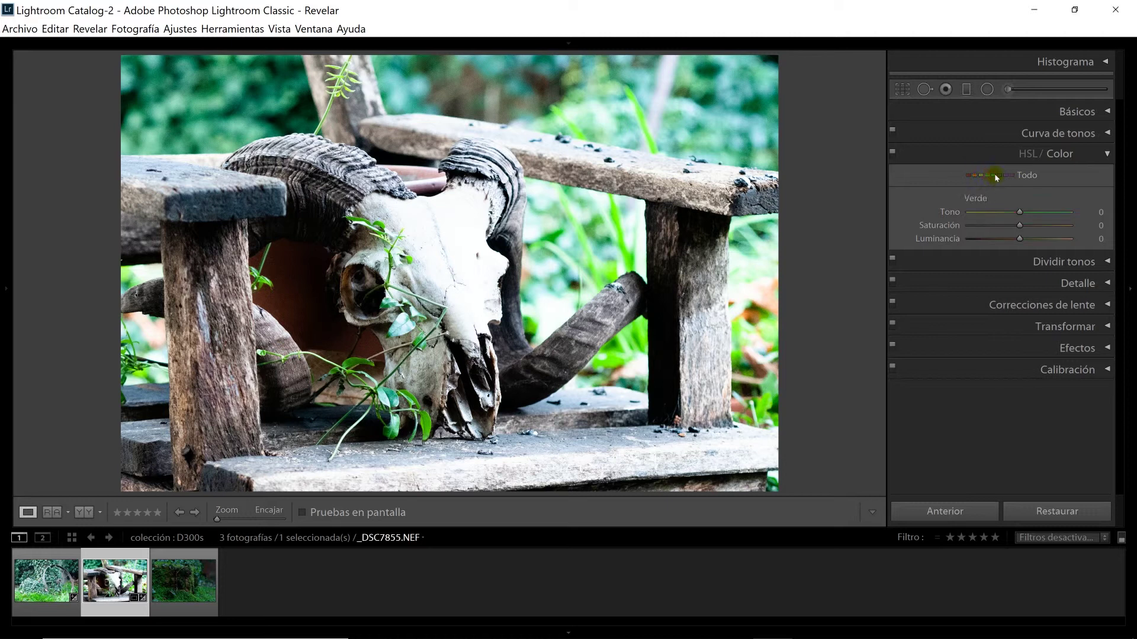
{"action": "left_click", "coordinate": [1030, 176]}
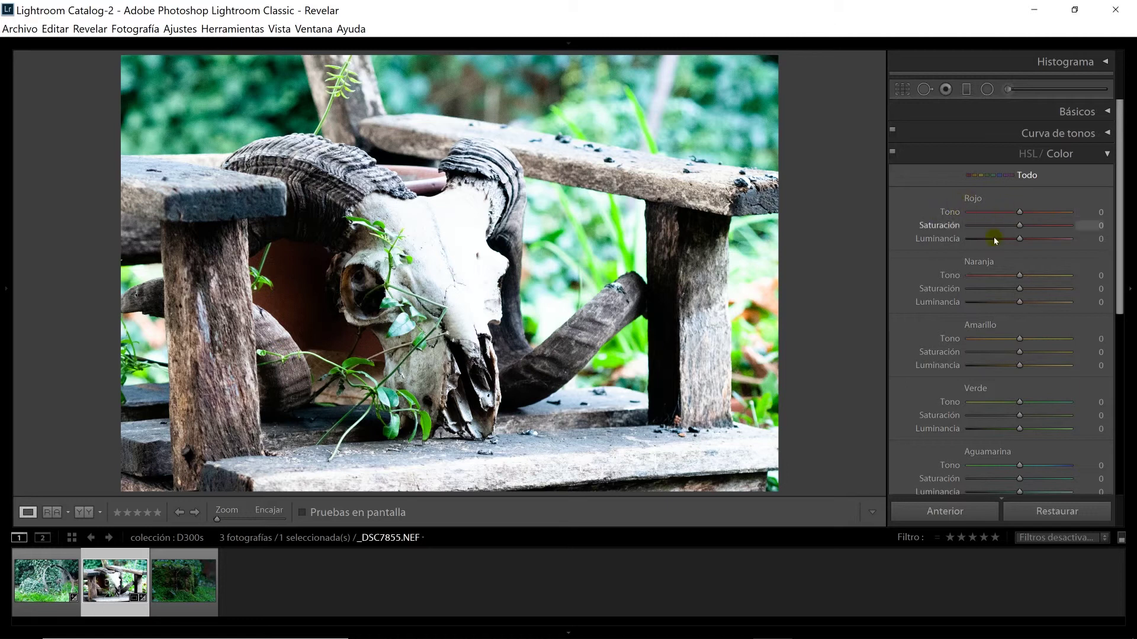
{"action": "left_click", "coordinate": [1021, 155]}
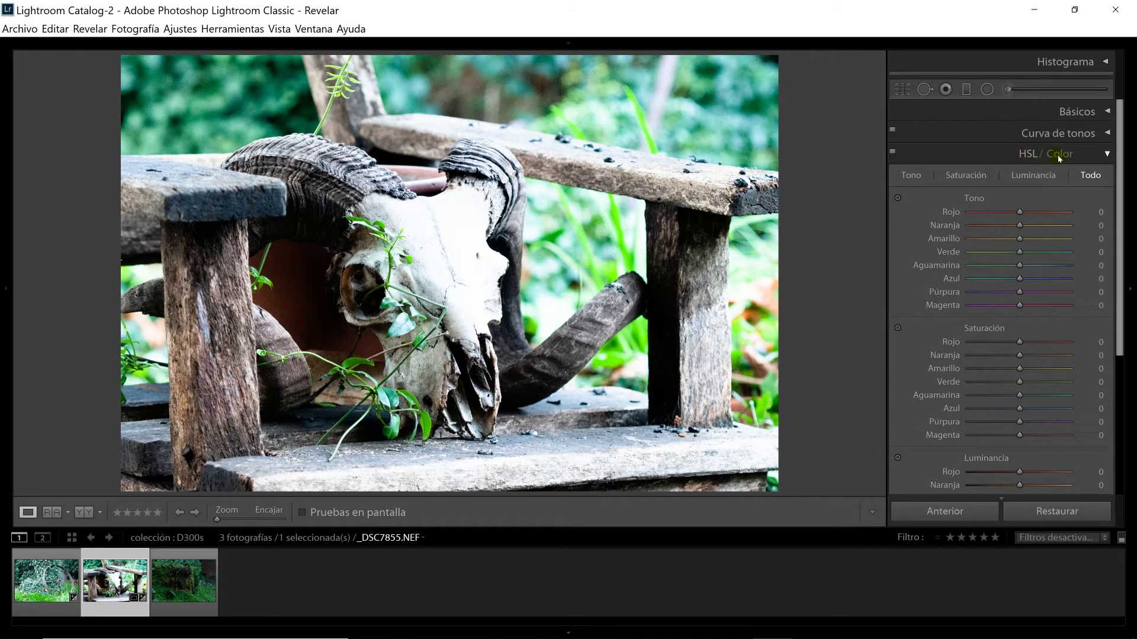
{"action": "left_click", "coordinate": [1108, 155]}
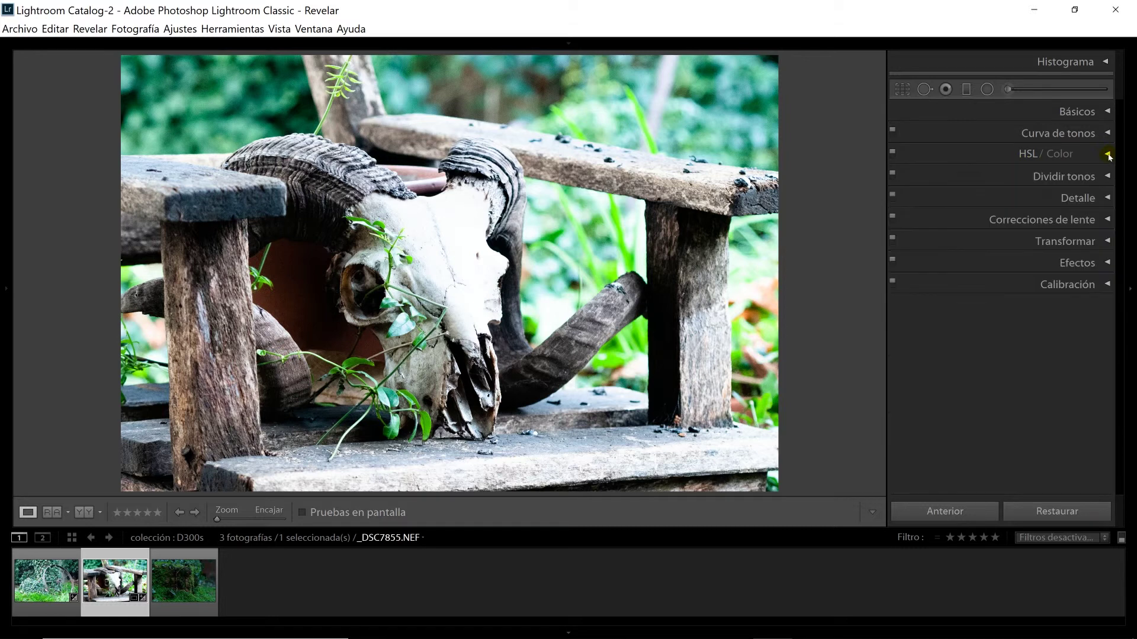
- In Detalle, preview the area around the skull's eye socket, try Enfoque Cantidad at 150, and set it to 46
{"action": "left_click", "coordinate": [1108, 197]}
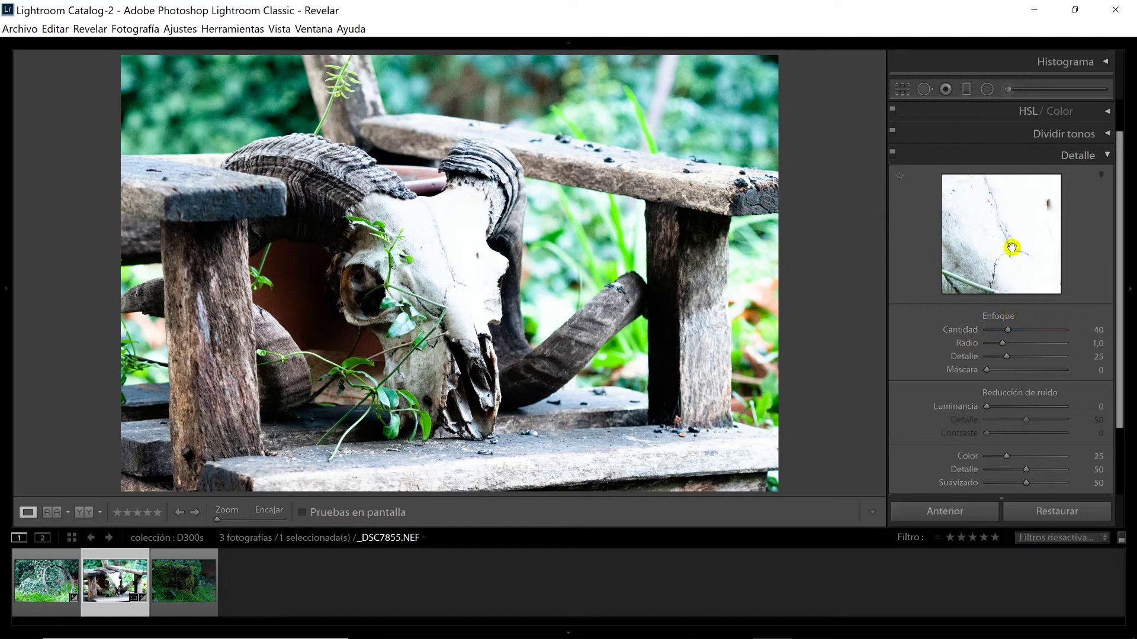
{"action": "left_click", "coordinate": [900, 175]}
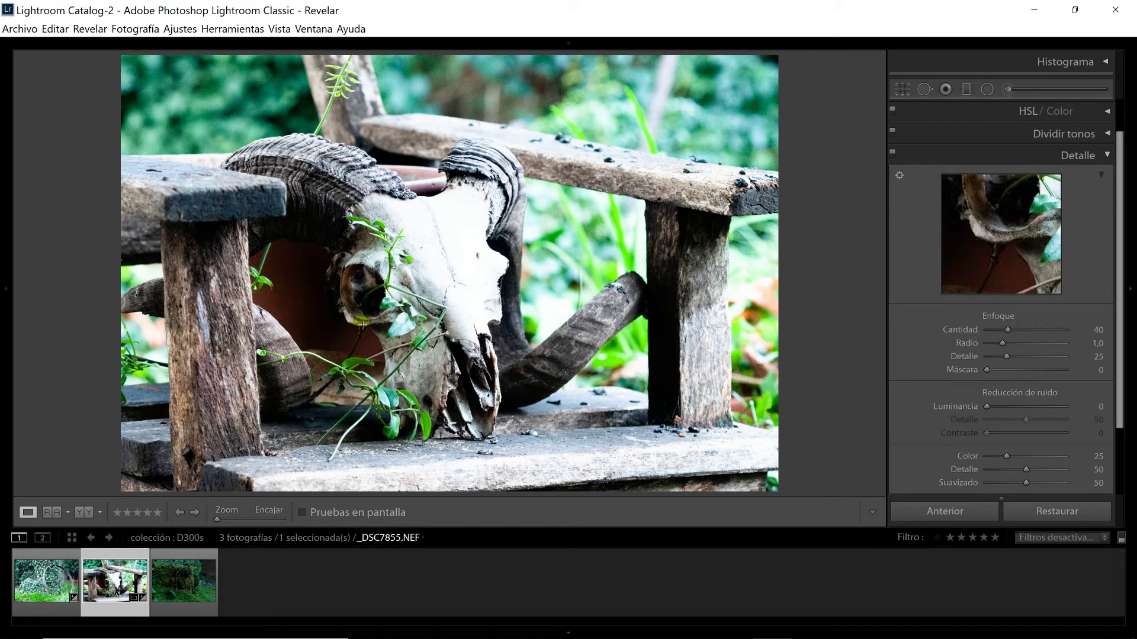
{"action": "mouse_move", "coordinate": [1007, 330]}
{"action": "left_mouse_down"}
{"action": "mouse_move", "coordinate": [1065, 330]}
{"action": "mouse_move", "coordinate": [1026, 328]}
{"action": "left_mouse_up"}
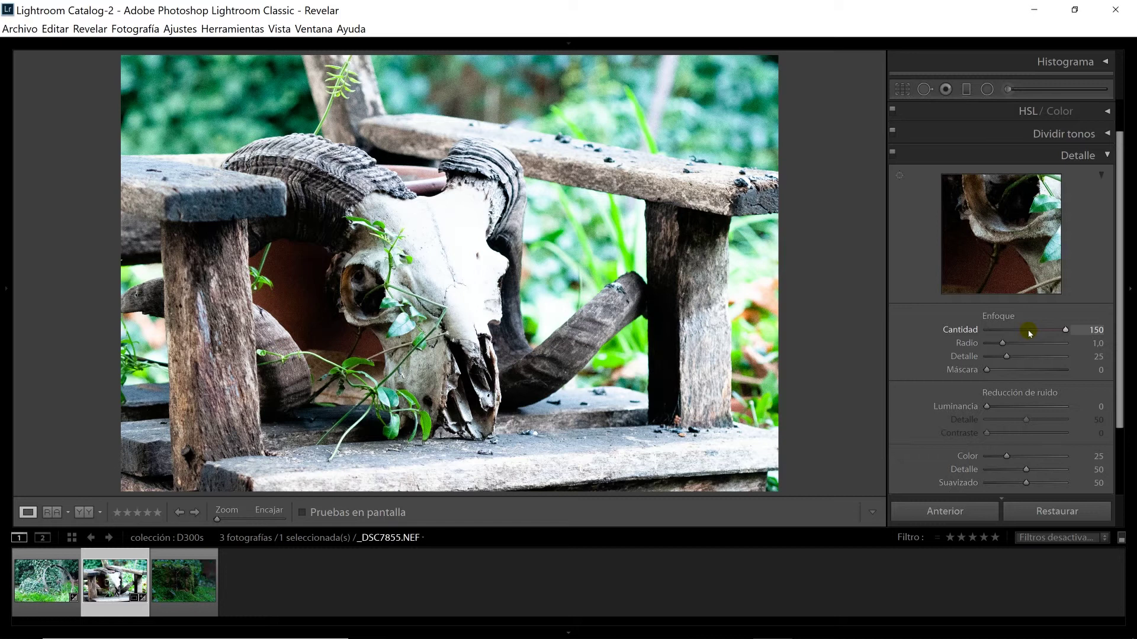
{"action": "left_click_drag", "start_coordinate": [1007, 335], "coordinate": [1017, 330]}
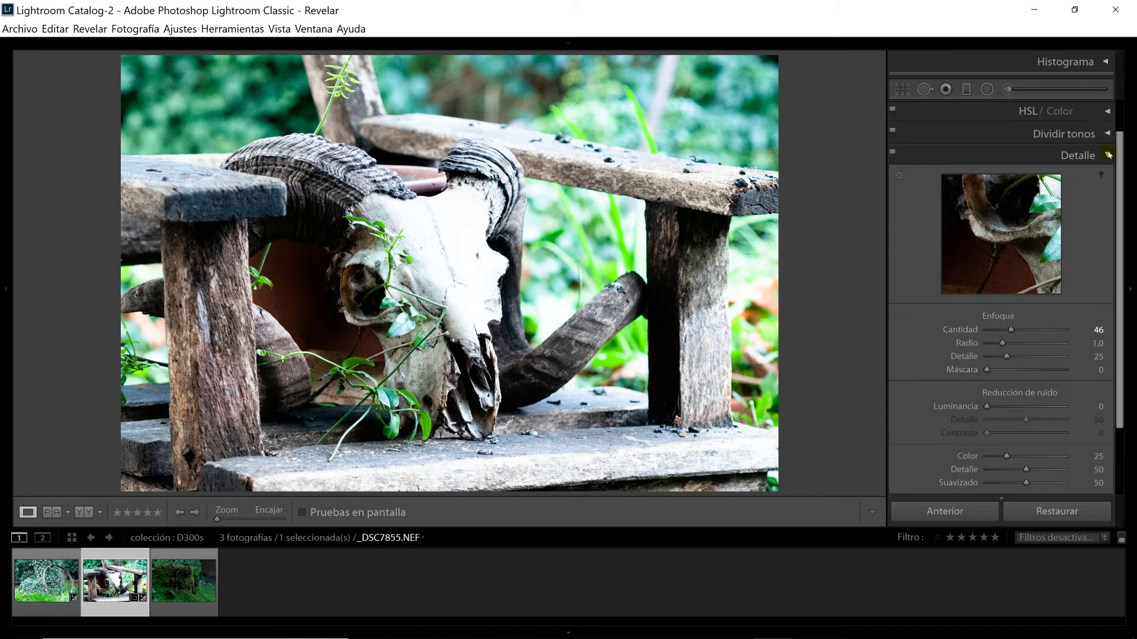
{"action": "left_click", "coordinate": [1107, 154]}
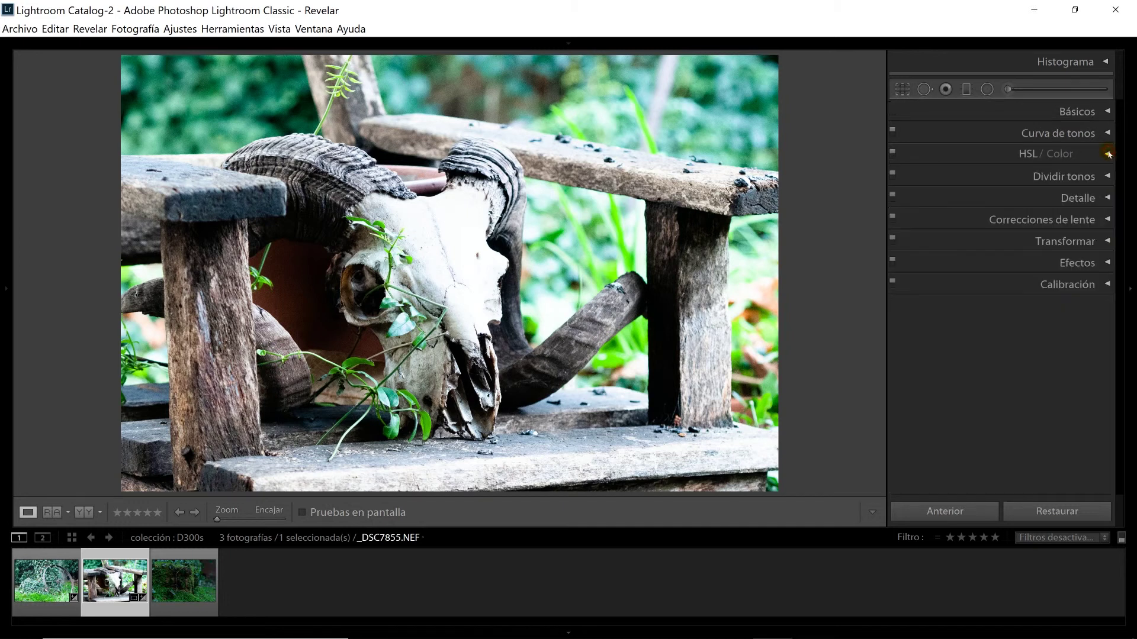
- In Correcciones de lente, activate the profile corrections and set the lens Marca to Nikon
{"action": "left_click", "coordinate": [1108, 221]}
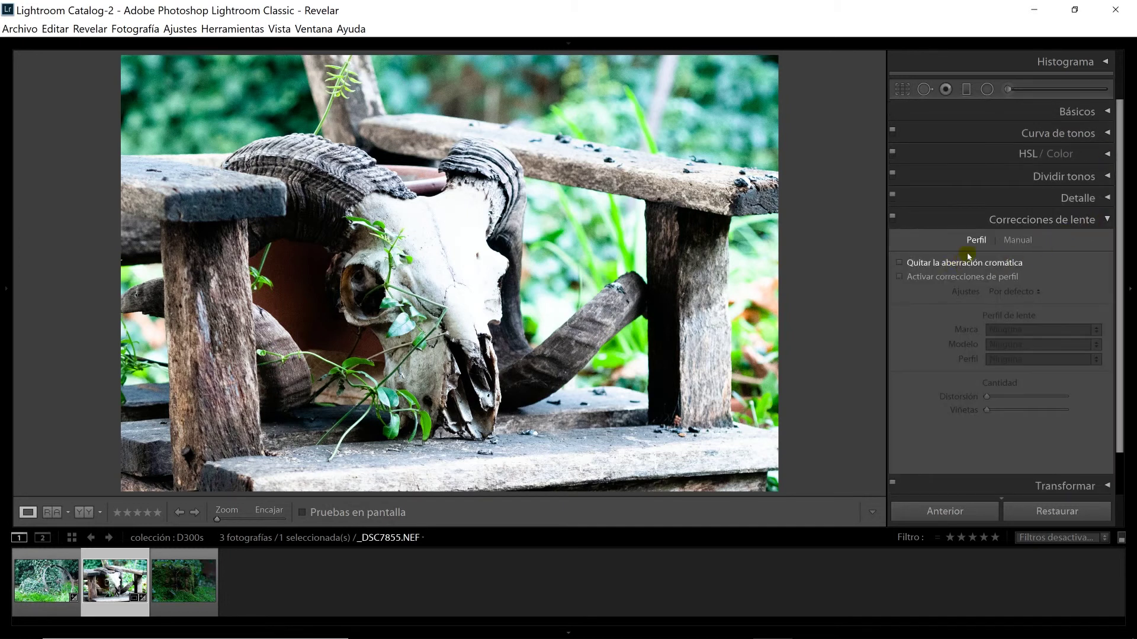
{"action": "left_click", "coordinate": [963, 279]}
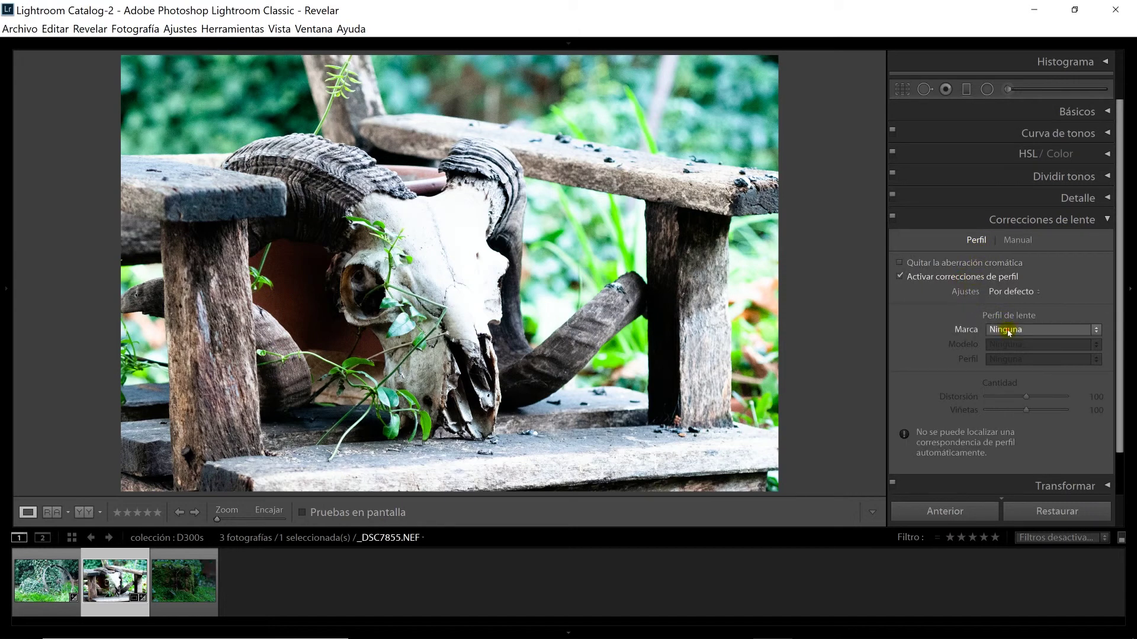
{"action": "left_click", "coordinate": [1009, 329]}
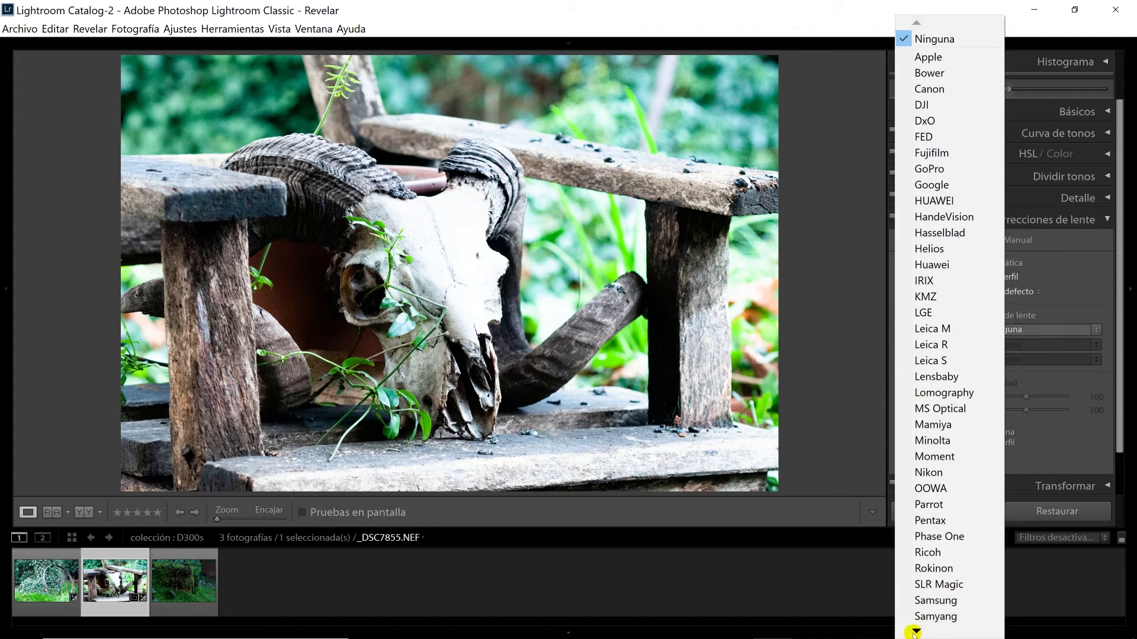
{"action": "mouse_move", "coordinate": [915, 631]}
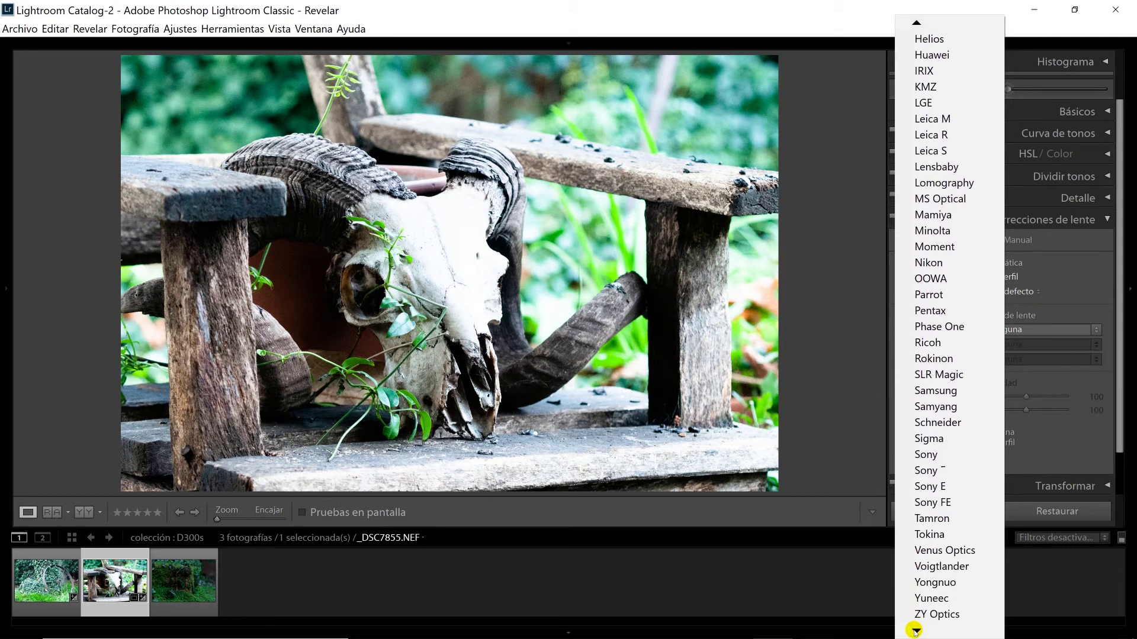
{"action": "left_click", "coordinate": [926, 263]}
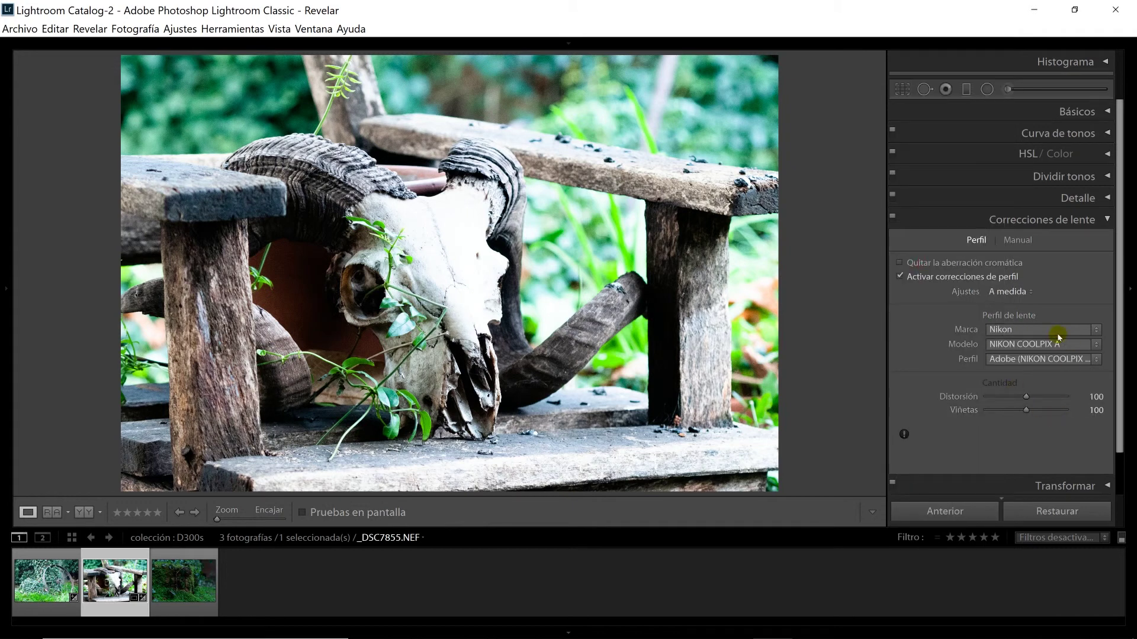
- Choose the Nikon AF-S NIKKOR 180-400mm f/4E TC1.4 FL ED VR lens model, and deactivate the profile corrections
{"action": "left_click", "coordinate": [1068, 343]}
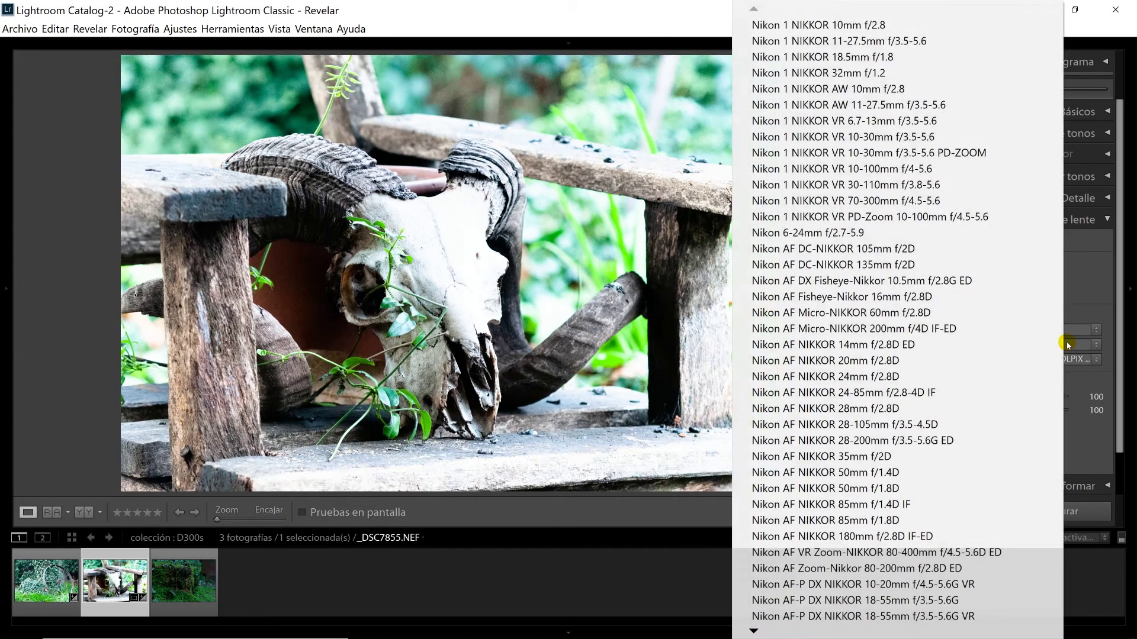
{"action": "left_click", "coordinate": [1097, 308]}
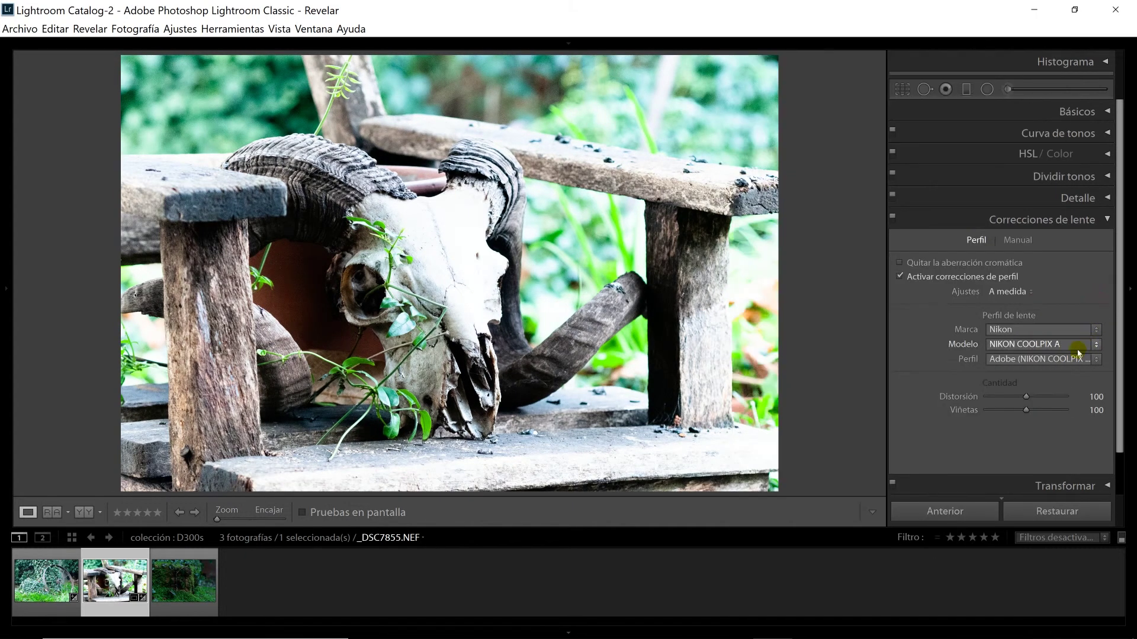
{"action": "left_click", "coordinate": [1066, 343]}
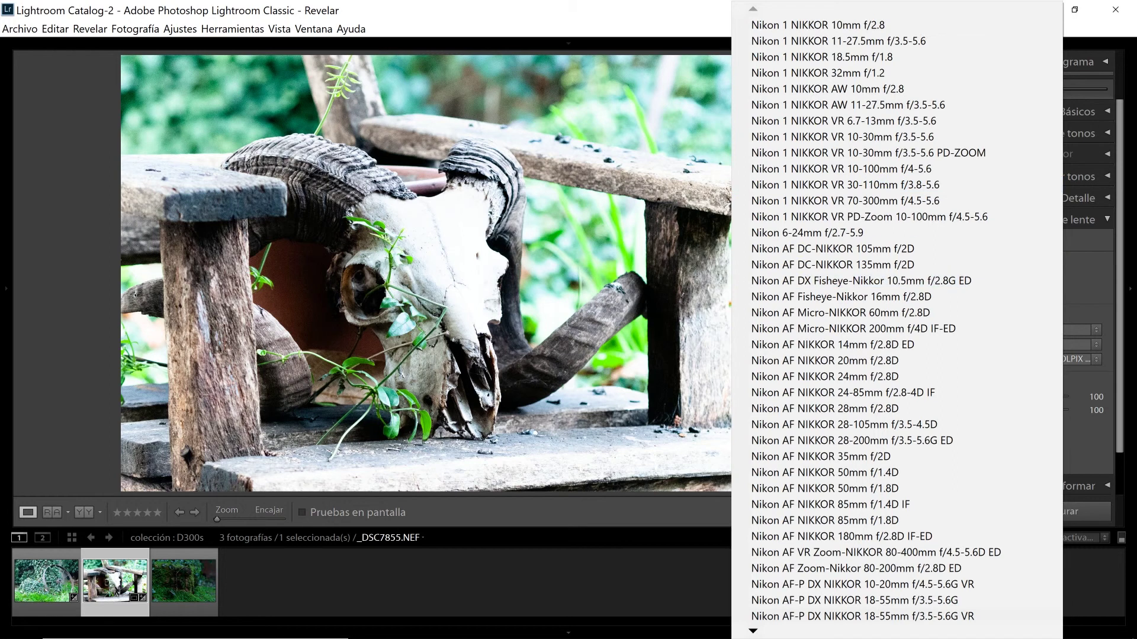
{"action": "mouse_move", "coordinate": [753, 631]}
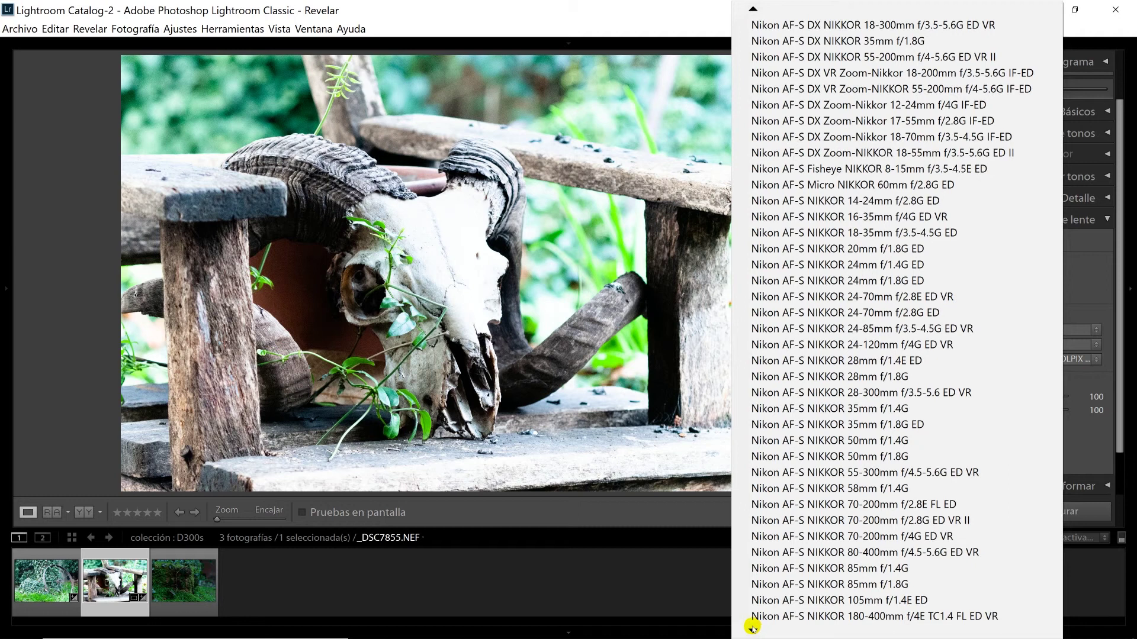
{"action": "left_click", "coordinate": [750, 619]}
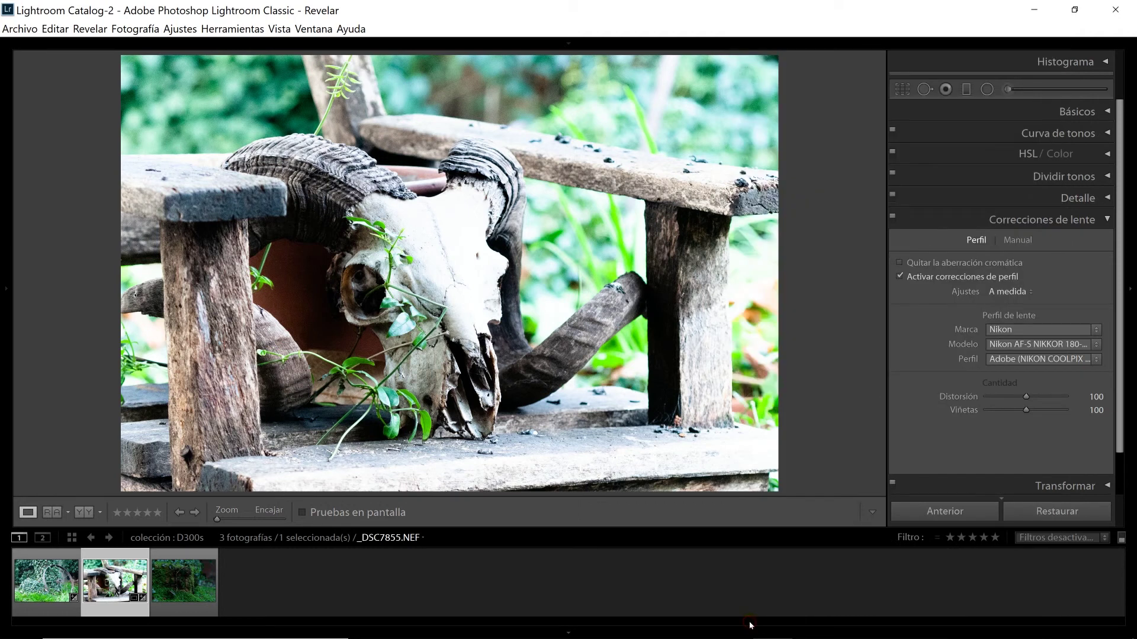
{"action": "left_click", "coordinate": [916, 277]}
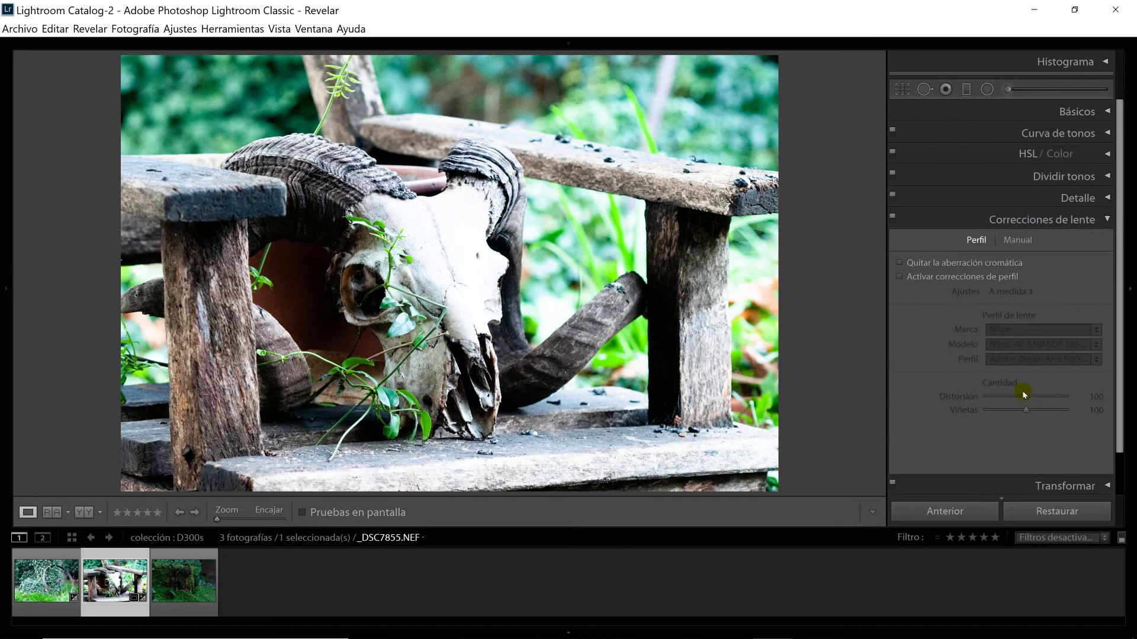
- In the Manual lens corrections, try a higher Viñetas Cantidad and reset it to 0
{"action": "left_click", "coordinate": [1017, 240]}
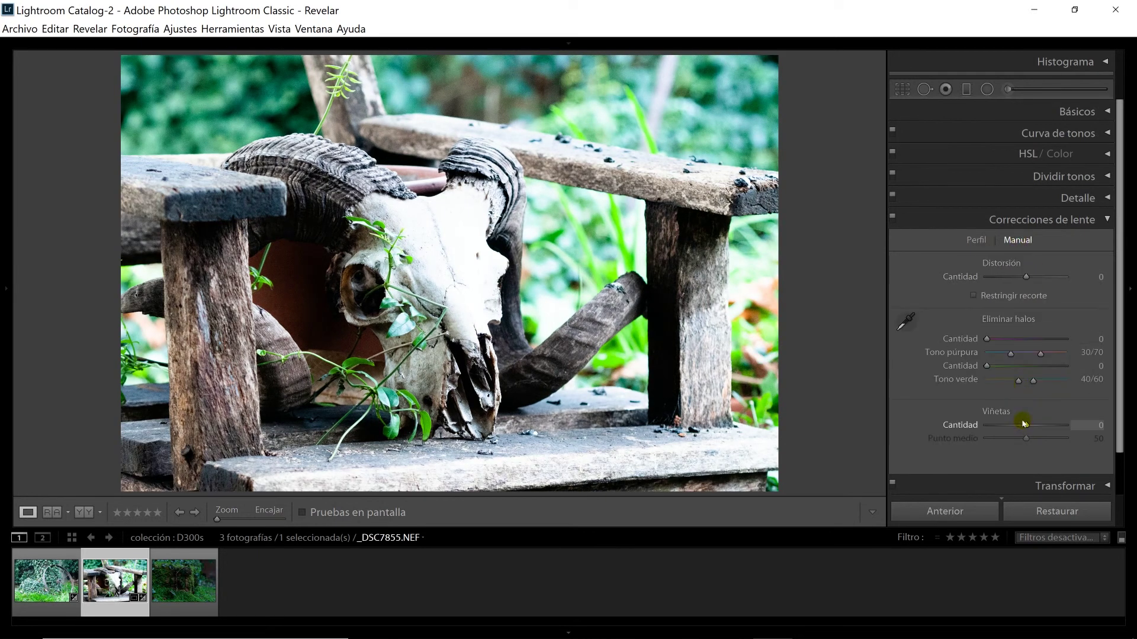
{"action": "mouse_move", "coordinate": [1023, 425]}
{"action": "left_mouse_down"}
{"action": "mouse_move", "coordinate": [1000, 428]}
{"action": "mouse_move", "coordinate": [1051, 427]}
{"action": "mouse_move", "coordinate": [1037, 427]}
{"action": "left_mouse_up"}
{"action": "double_click", "coordinate": [1037, 423]}
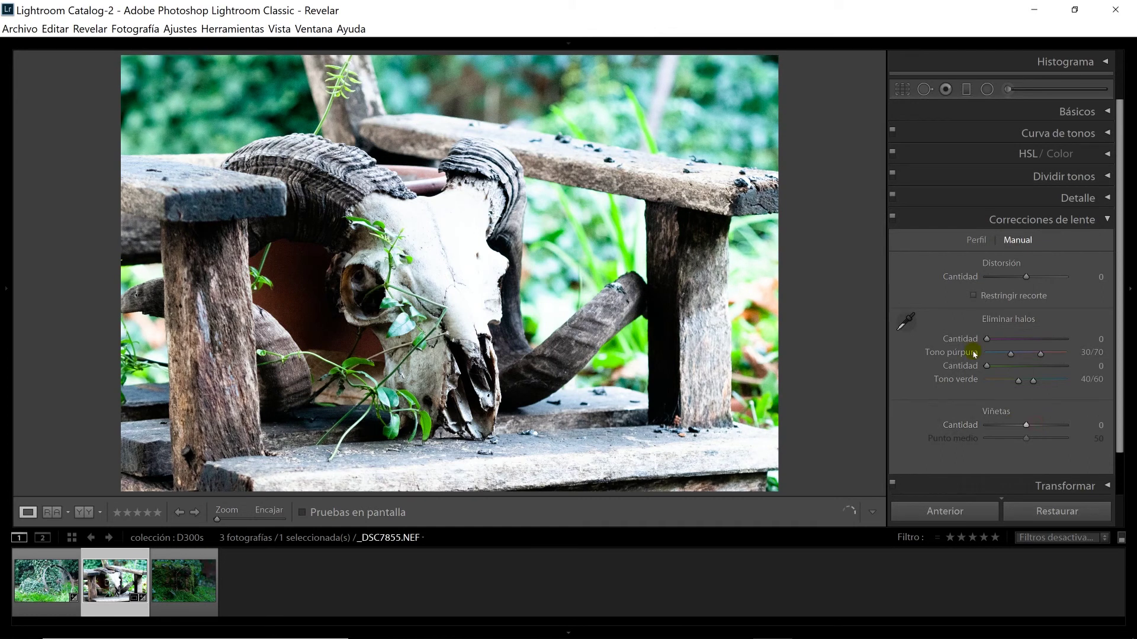
- Collapse Correcciones de lente and expand the Histograma for the skull photo
{"action": "left_click", "coordinate": [1106, 222]}
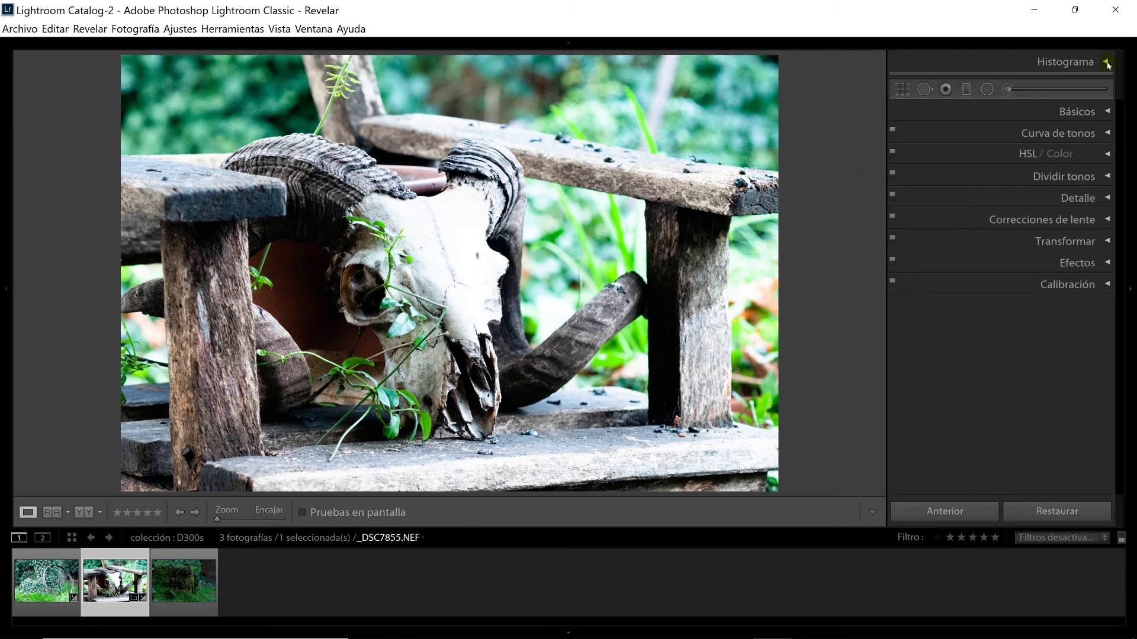
{"action": "left_click", "coordinate": [1106, 62]}
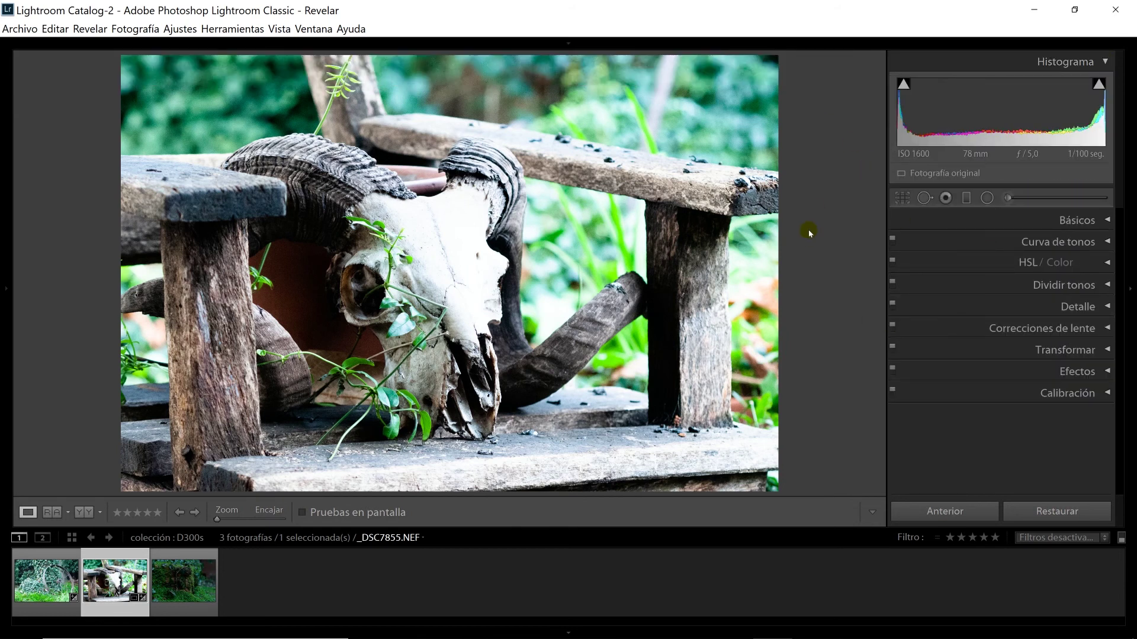